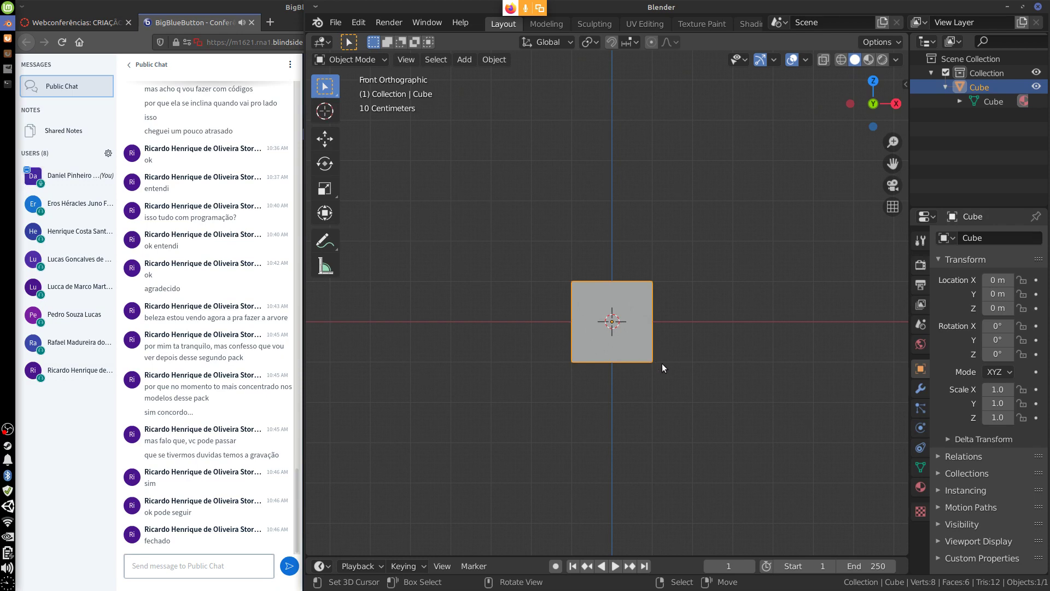
key("g")
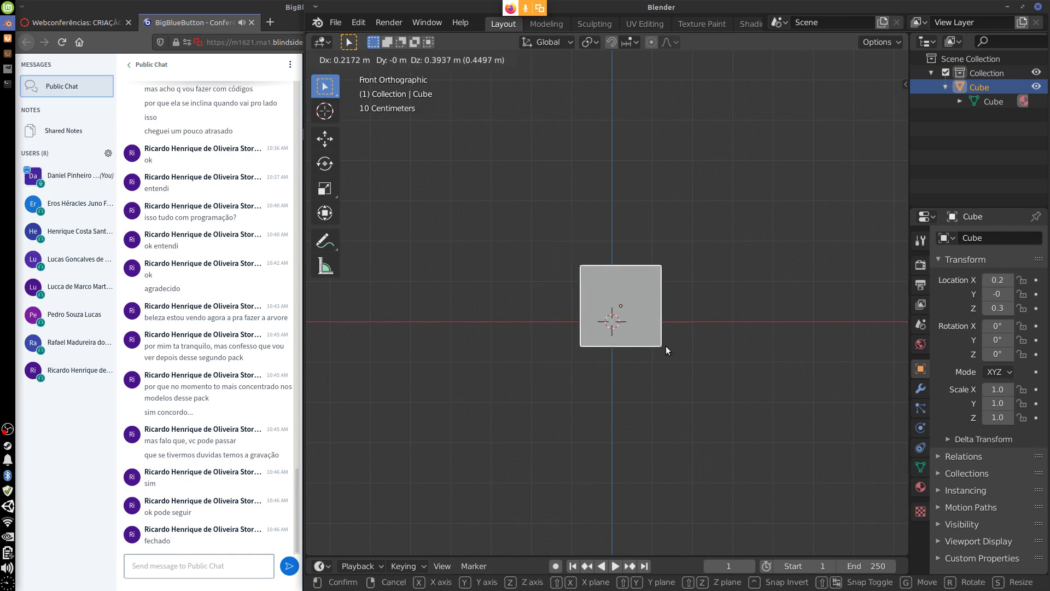
key("Escape")
key("r")
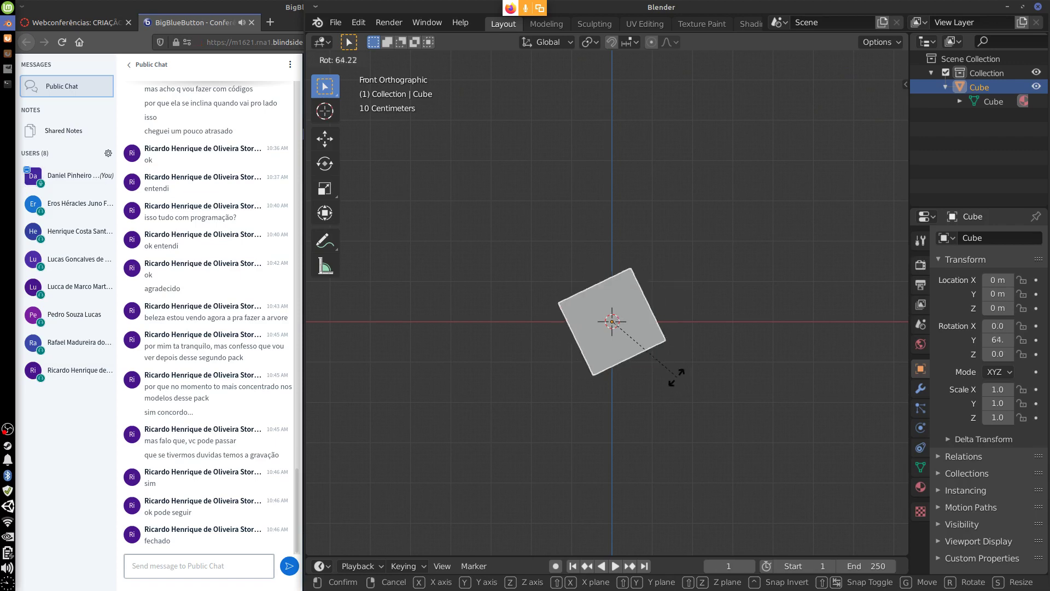
key("Escape")
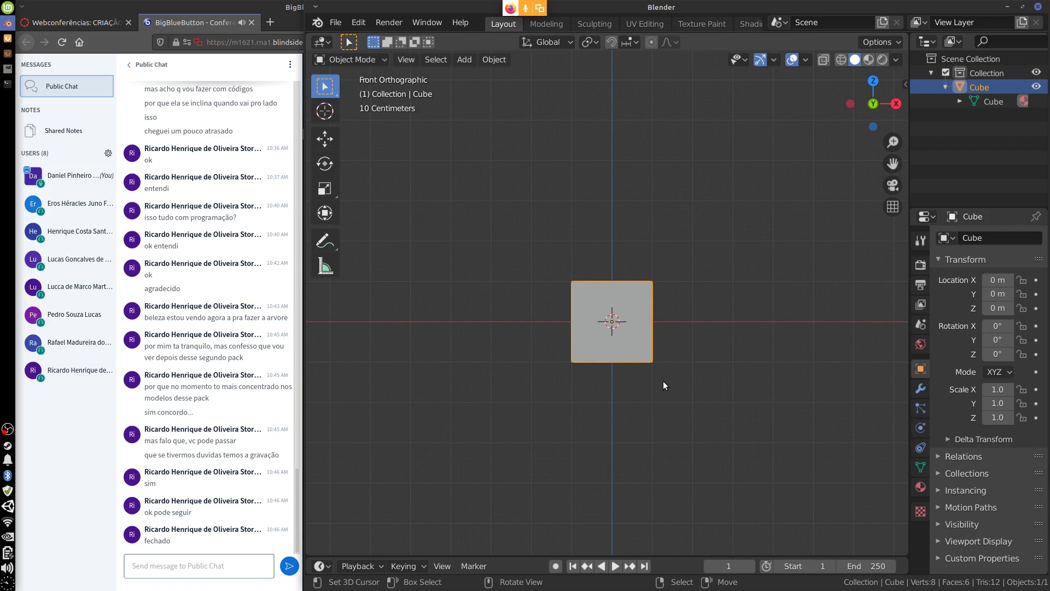
Step: Align the 3D viewport to the front view of the cube and enlarge the timeline area beneath it
mouse_move(664, 384)
middle_mouse_down("shift")
mouse_move(711, 283)
mouse_move(480, 411)
mouse_move(734, 306)
mouse_move(488, 386)
mouse_move(762, 360)
mouse_move(584, 383)
mouse_move(603, 370)
mouse_move(619, 226)
mouse_move(632, 425)
mouse_move(647, 374)
middle_mouse_up("shift")
middle_click_drag(718, 416, 721, 385, "shift")
mouse_move(678, 436)
middle_mouse_down()
mouse_move(682, 319)
mouse_move(682, 443)
mouse_move(647, 368)
mouse_move(686, 437)
middle_mouse_up()
key("KP_1")
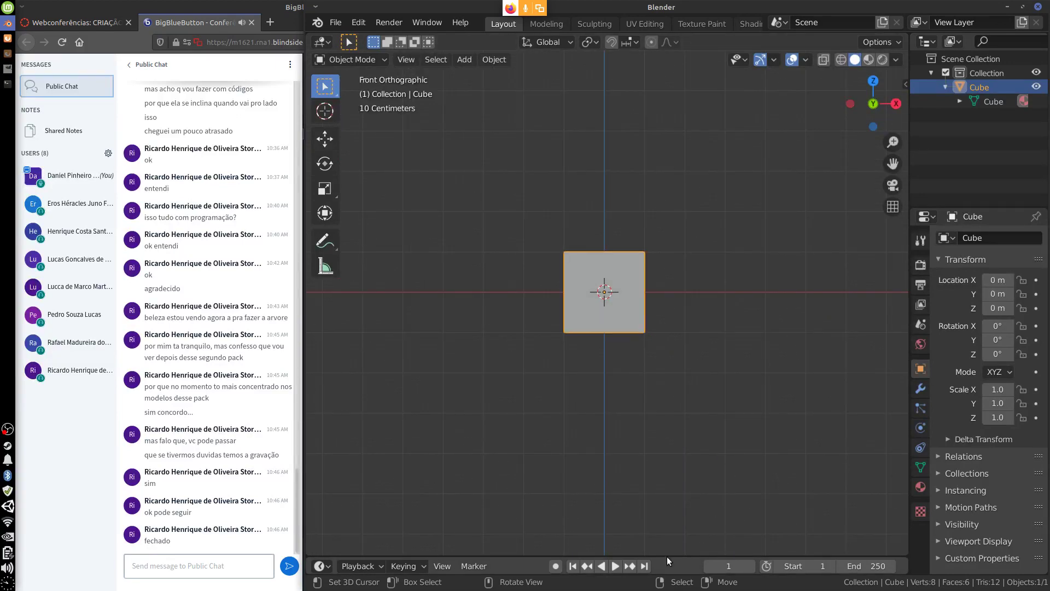
left_click_drag(668, 555, 665, 489)
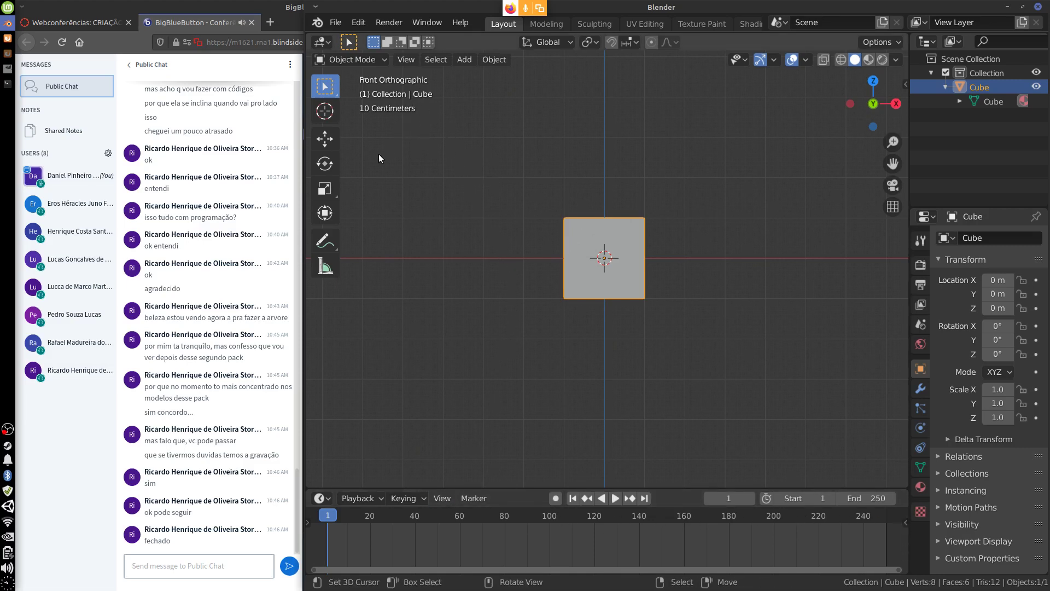
Step: Circle the viewport's view and frame information with an annotation and briefly test playback of the timeline
mouse_move(393, 146)
left_mouse_down()
mouse_move(342, 105)
mouse_move(414, 67)
mouse_move(412, 145)
mouse_move(393, 155)
mouse_move(346, 131)
mouse_move(358, 90)
mouse_move(351, 98)
left_mouse_up()
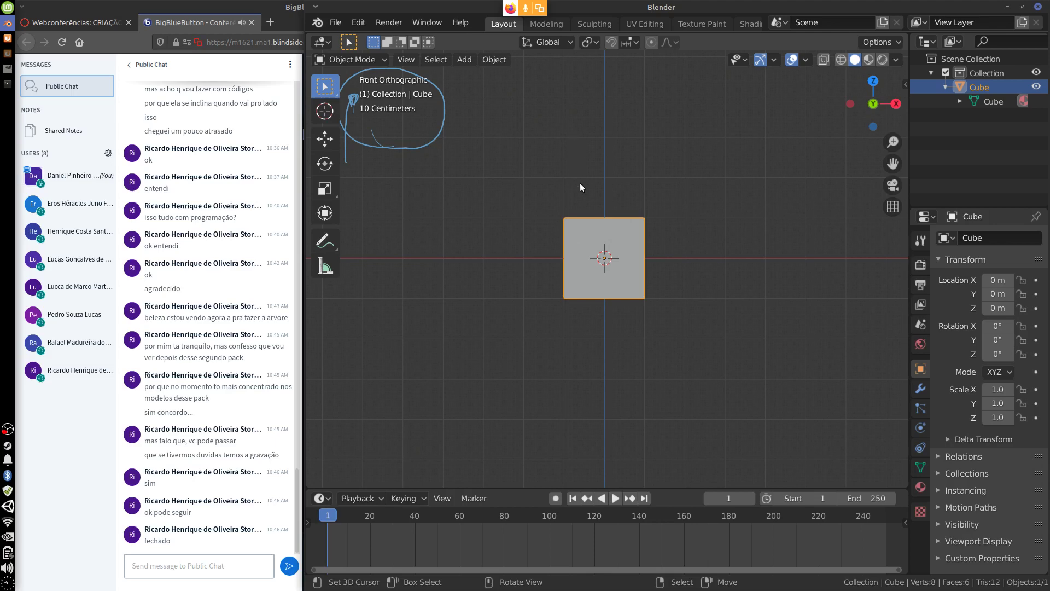
left_click(615, 498)
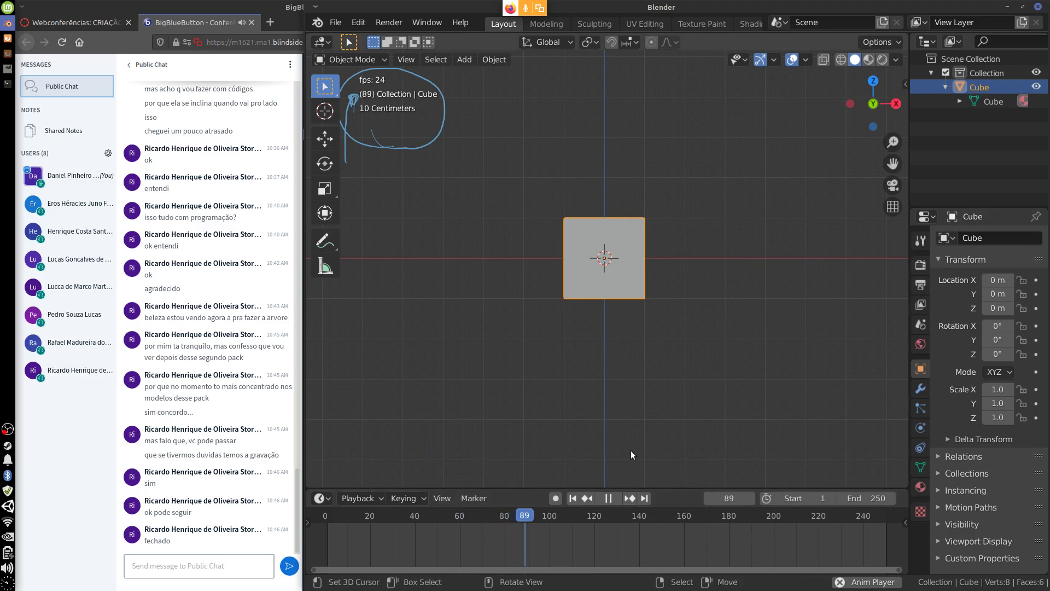
key("Escape")
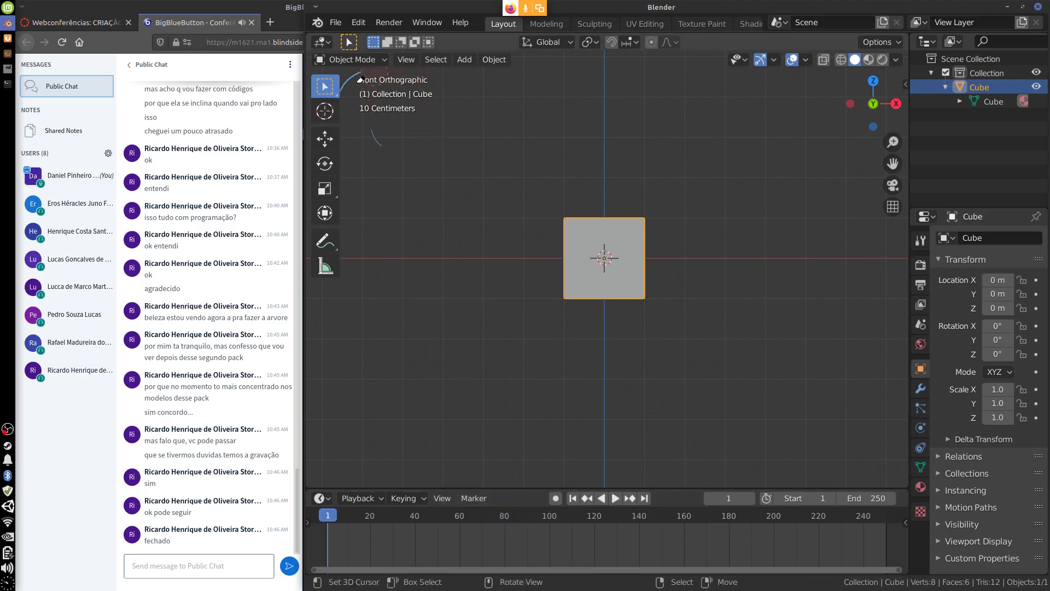
Step: Shrink the timeline area slightly to give the 3D viewport more height
left_click(435, 499)
left_click_drag(520, 488, 519, 501)
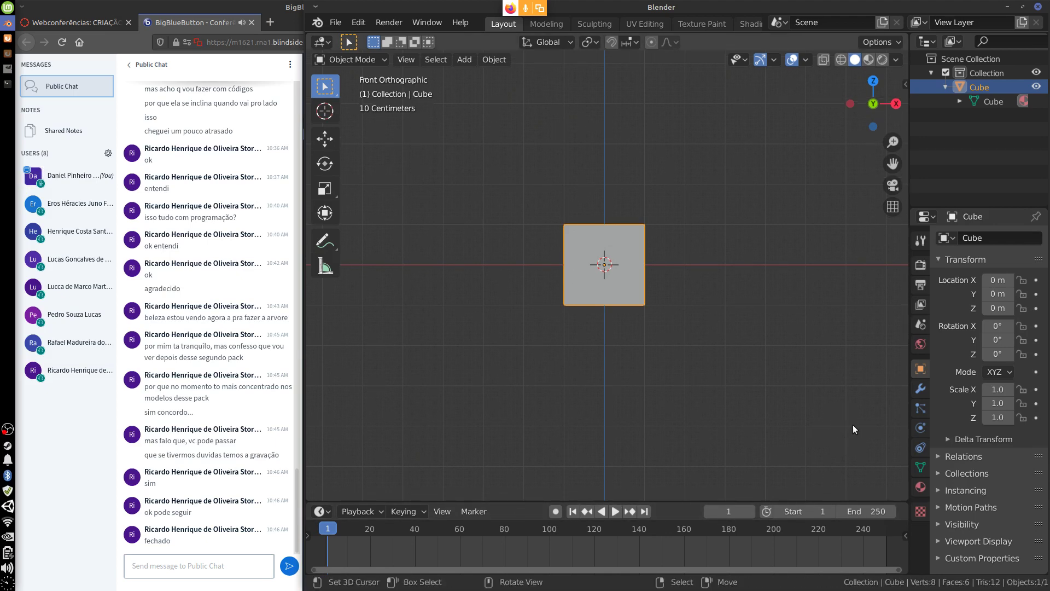
Step: Draw annotation arrows pointing at the timeline's Start and End values and erase them
mouse_move(852, 424)
left_mouse_down()
mouse_move(861, 492)
mouse_move(852, 480)
mouse_move(870, 473)
left_mouse_up()
mouse_move(809, 425)
left_mouse_down()
mouse_move(796, 484)
mouse_move(813, 489)
left_mouse_up()
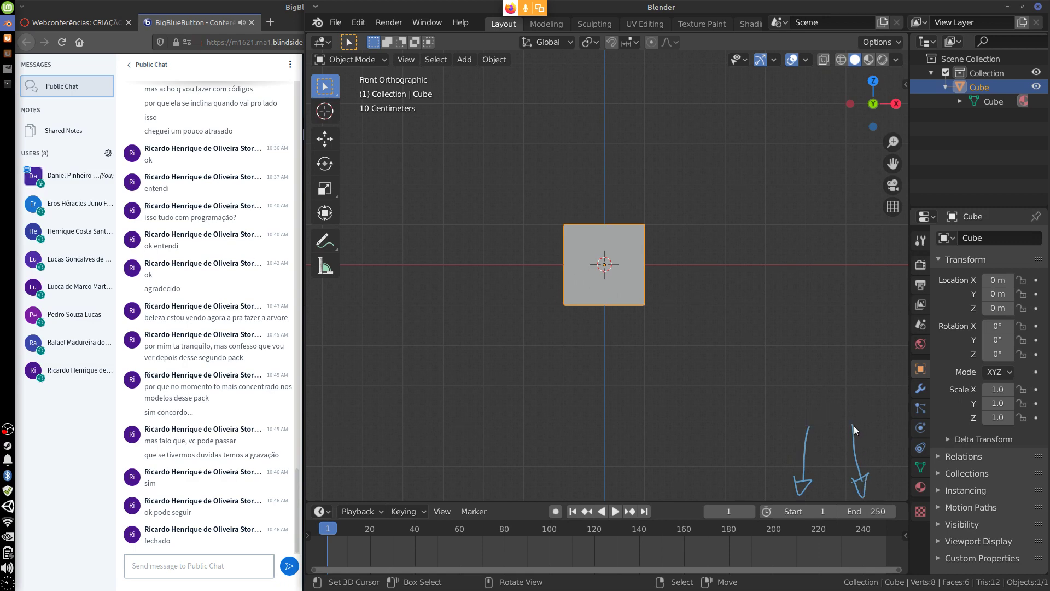
right_click_drag(853, 429, 864, 484)
right_click_drag(810, 430, 803, 487)
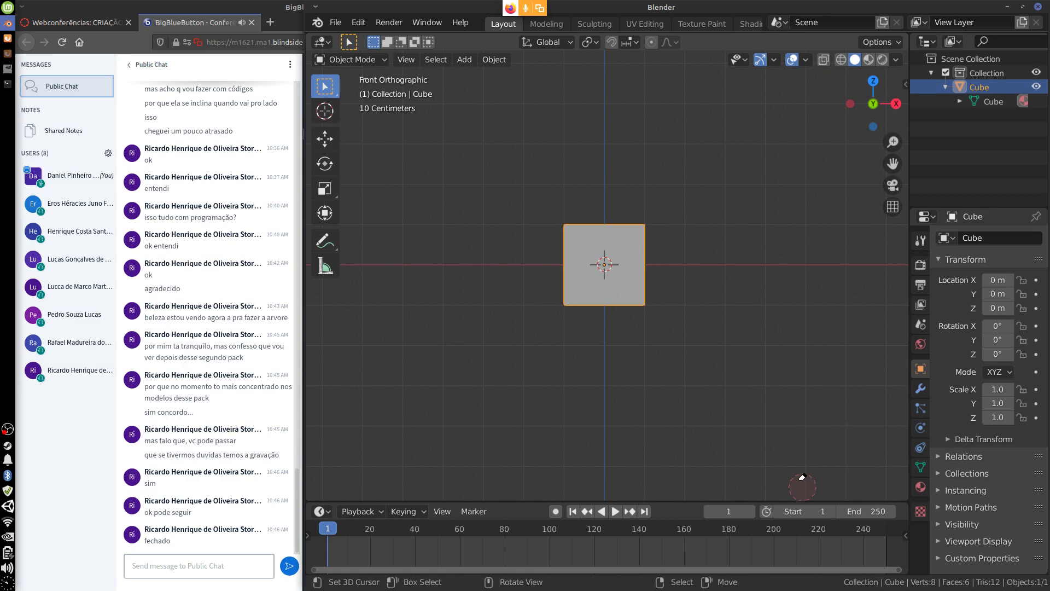
Step: Draw an annotation brace above the Start and End values and label it "DURAÇÃO"
mouse_move(773, 485)
left_mouse_down()
mouse_move(825, 469)
mouse_move(897, 498)
left_mouse_up()
mouse_move(795, 446)
left_mouse_down()
mouse_move(803, 456)
mouse_move(851, 444)
mouse_move(865, 459)
mouse_move(875, 441)
left_mouse_up()
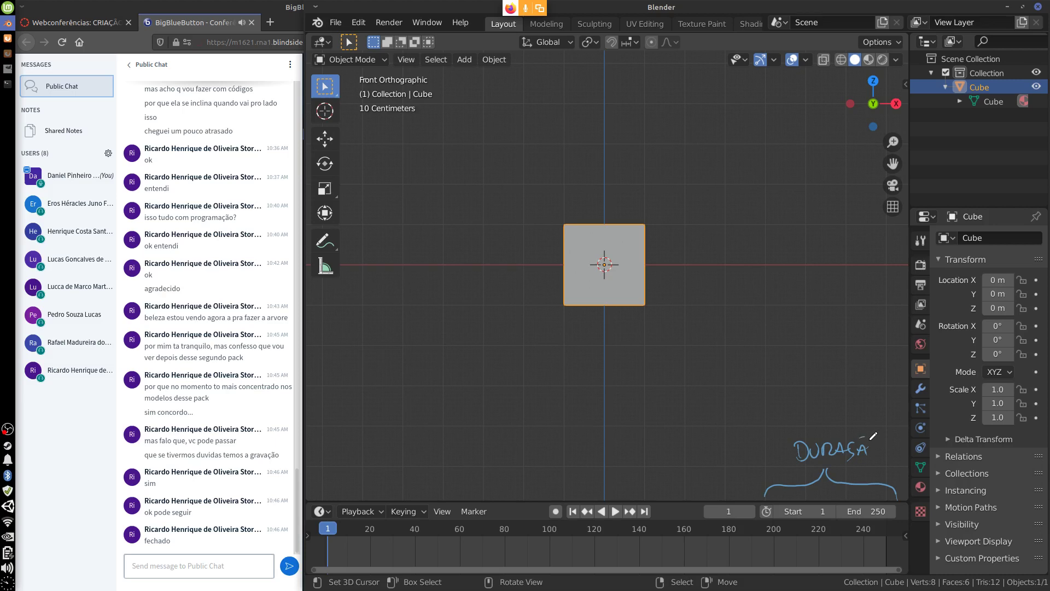
Step: Set the timeline's start frame to 0 and end frame to 100, and erase the duration annotation
mouse_move(875, 511)
left_mouse_down()
mouse_move(681, 562)
mouse_move(815, 547)
mouse_move(711, 552)
mouse_move(813, 546)
mouse_move(733, 547)
left_mouse_up()
left_click(871, 511)
type("1")
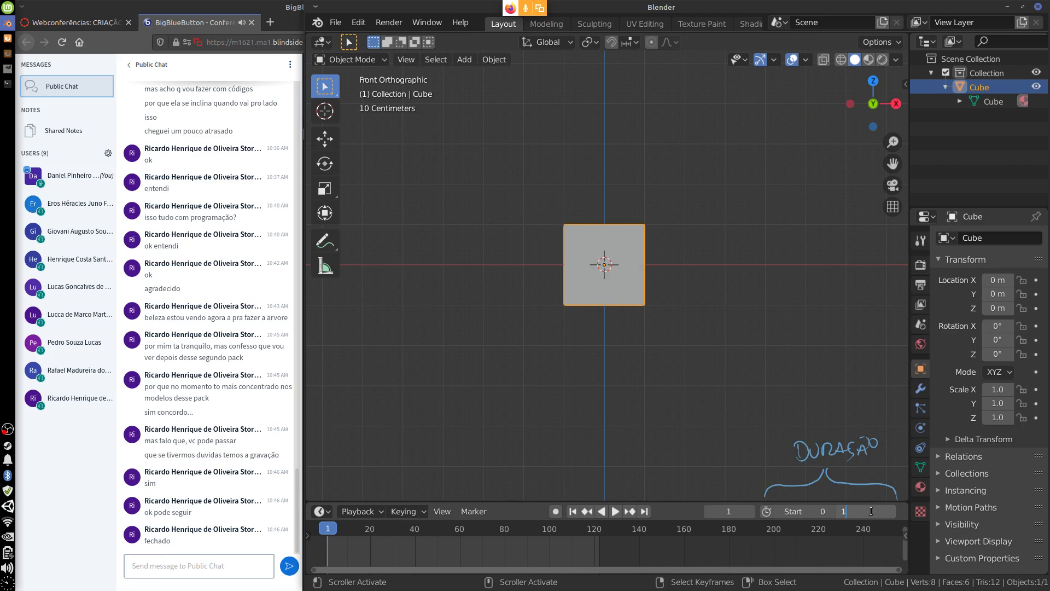
type("00")
key("Return")
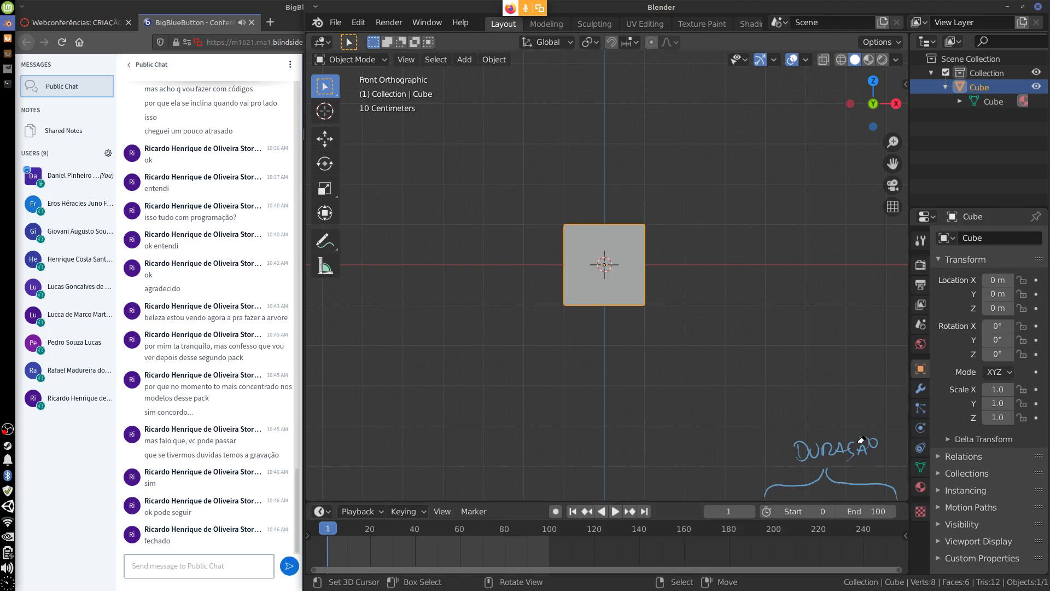
mouse_move(836, 460)
right_mouse_down()
mouse_move(805, 449)
mouse_move(821, 474)
mouse_move(892, 481)
mouse_move(838, 435)
mouse_move(799, 438)
right_mouse_up()
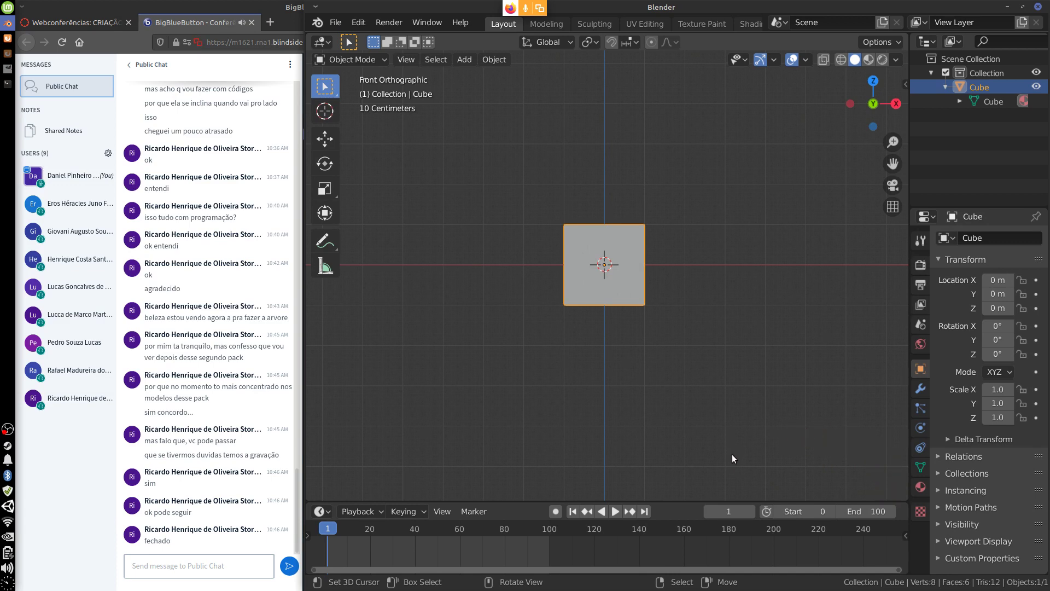
Step: Draw an annotation arrow pointing at the current frame value
mouse_move(732, 452)
left_mouse_down()
mouse_move(732, 497)
mouse_move(741, 480)
left_mouse_up()
mouse_move(732, 408)
left_mouse_down()
mouse_move(734, 436)
mouse_move(716, 447)
left_mouse_up()
right_click_drag(735, 407, 739, 406)
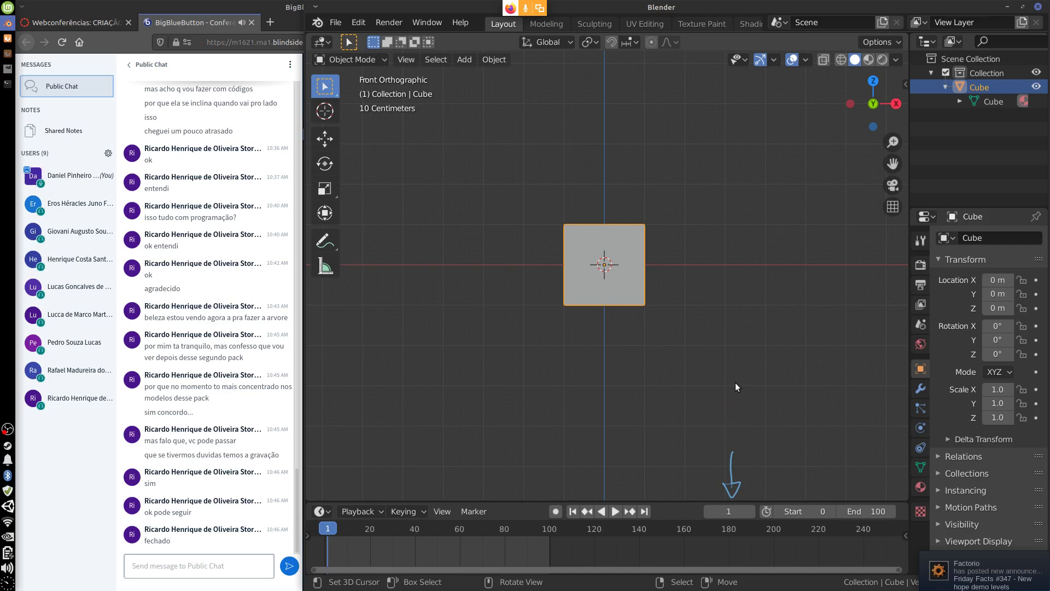
Step: Scrub the current frame along the timeline, bring the playhead to frame 0 and test playback
left_click_drag(730, 513, 760, 517)
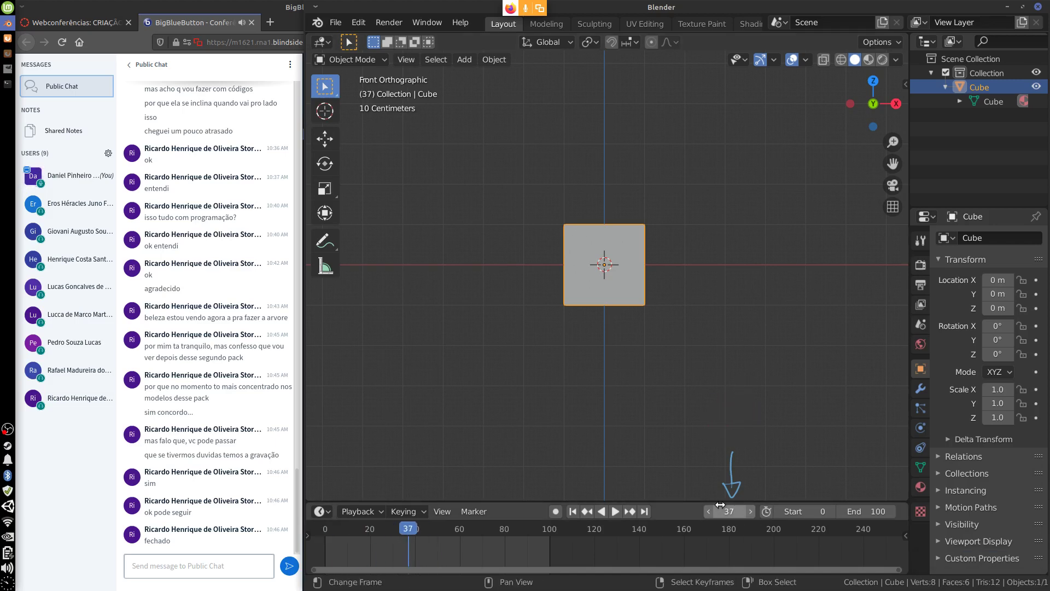
key("space")
left_click(359, 533)
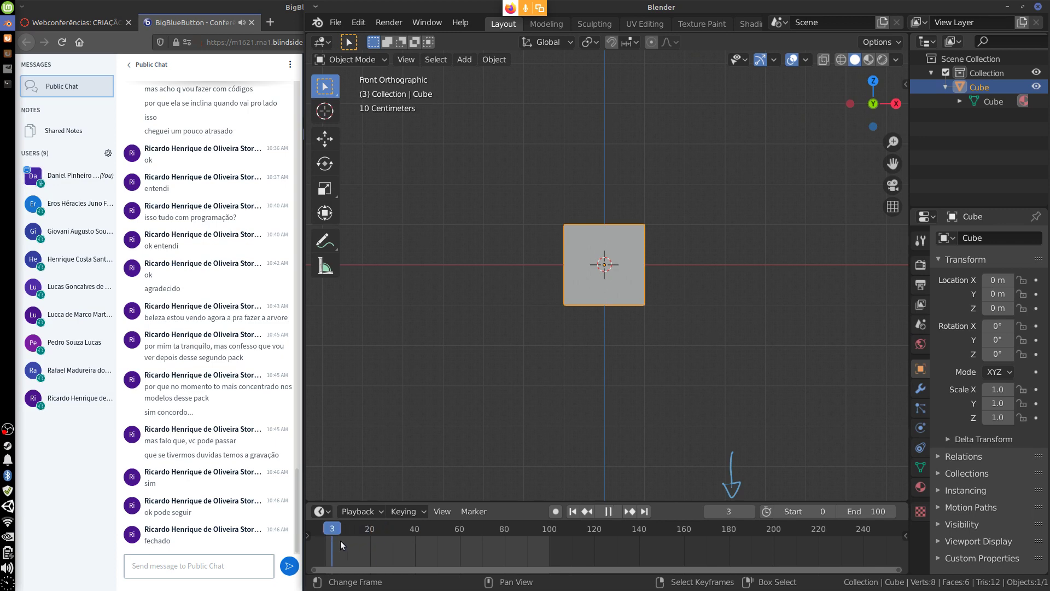
left_click_drag(413, 544, 325, 569)
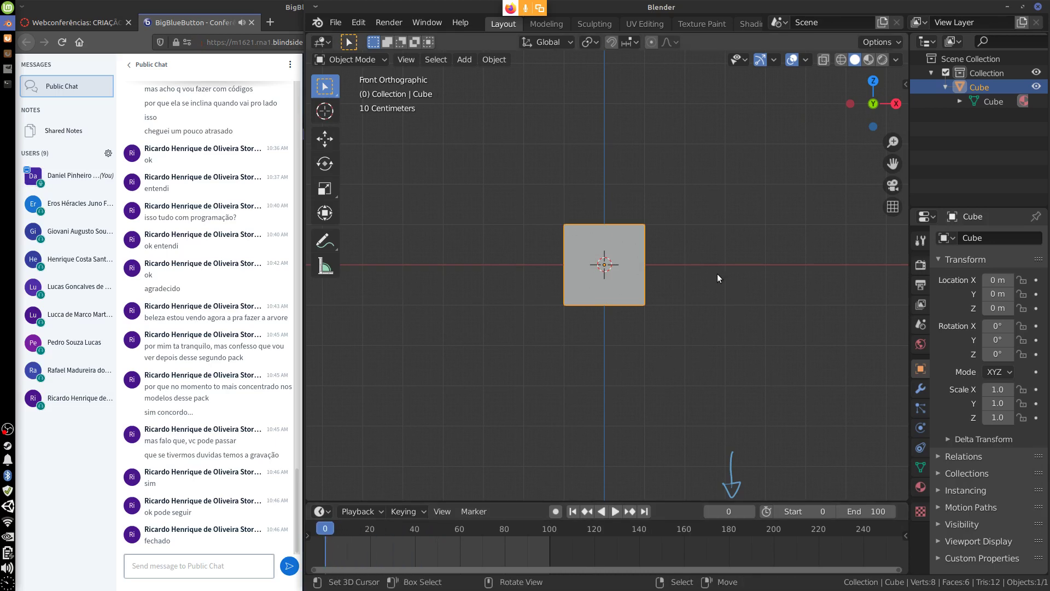
key("space")
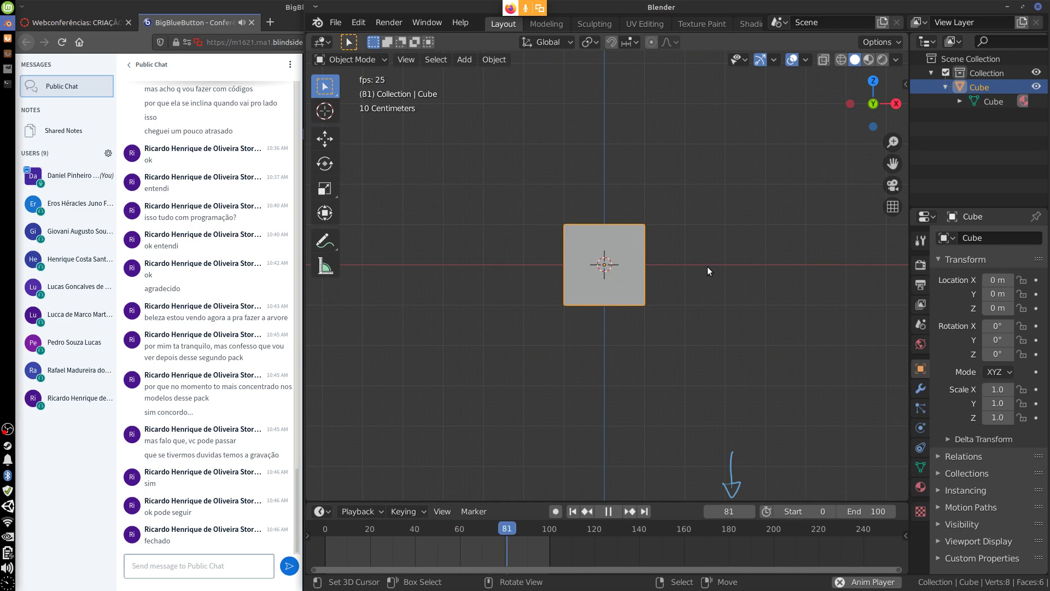
key("Escape")
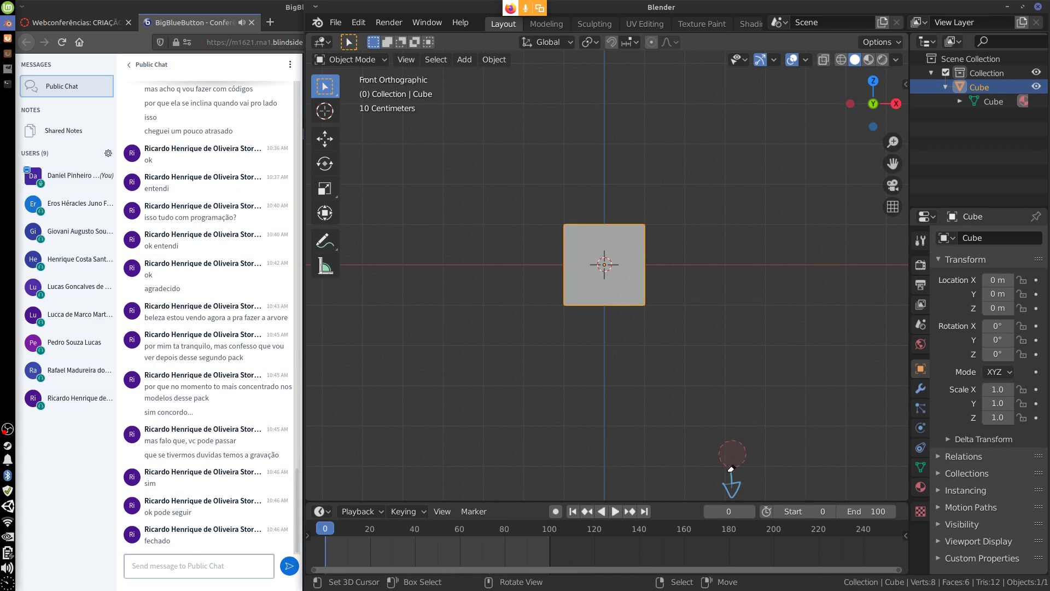
Step: Erase the current-frame arrow and annotate the cube with an arrow, the word "INFO." and a circled 1
right_click_drag(732, 469, 736, 483)
mouse_move(693, 245)
left_mouse_down()
mouse_move(727, 240)
mouse_move(739, 212)
mouse_move(753, 237)
left_mouse_up()
left_click(725, 213)
left_click_drag(745, 216, 761, 211)
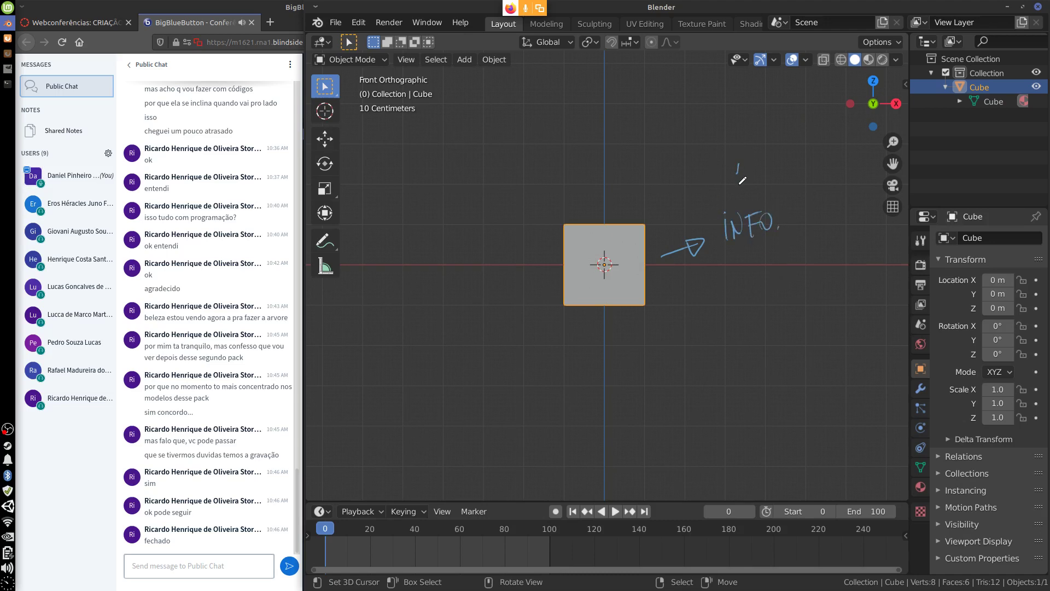
left_click_drag(742, 180, 745, 156)
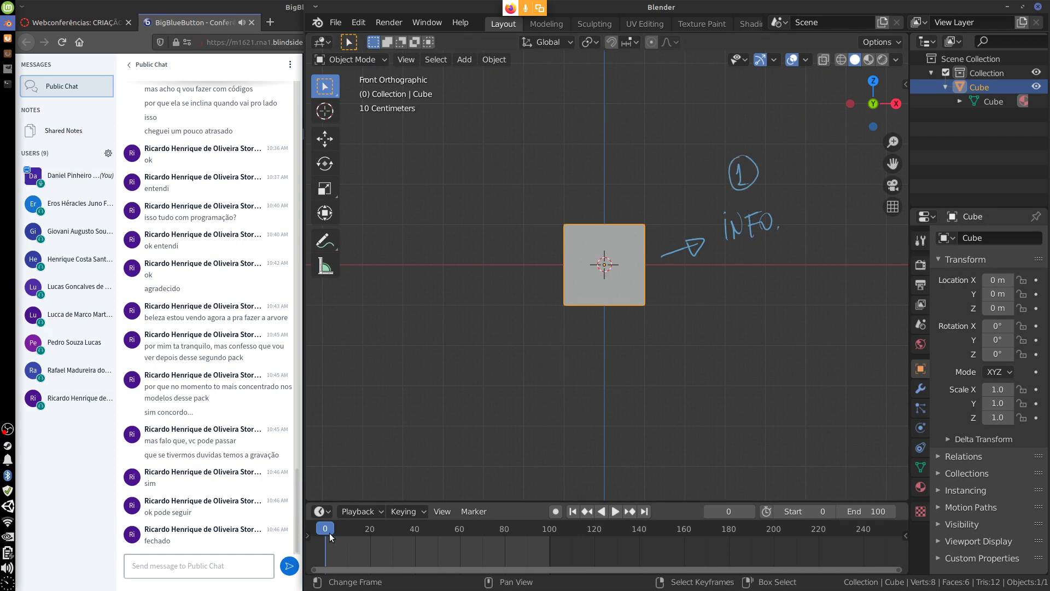
Step: Move the playhead to frame 40 and annotate the cube with an arrow, a circled 2 and "INFO"
mouse_move(330, 532)
left_mouse_down()
mouse_move(523, 552)
mouse_move(399, 561)
mouse_move(415, 561)
left_mouse_up()
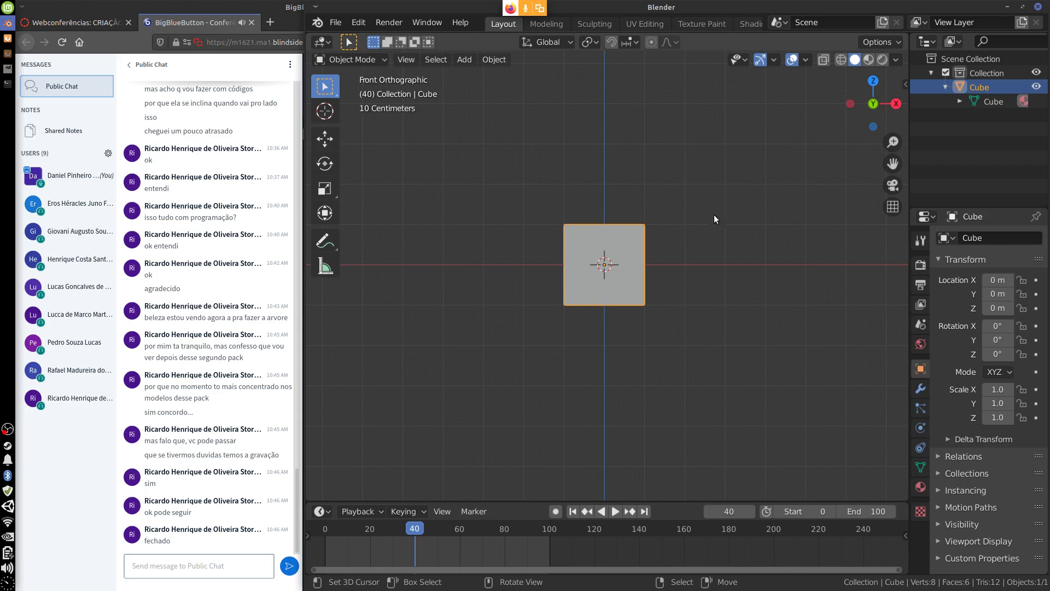
left_click_drag(723, 225, 713, 246)
left_click_drag(757, 214, 756, 247)
mouse_move(760, 224)
left_mouse_down()
mouse_move(775, 240)
mouse_move(776, 275)
mouse_move(792, 256)
left_mouse_up()
left_click_drag(792, 256, 799, 263)
left_click_drag(811, 255, 817, 265)
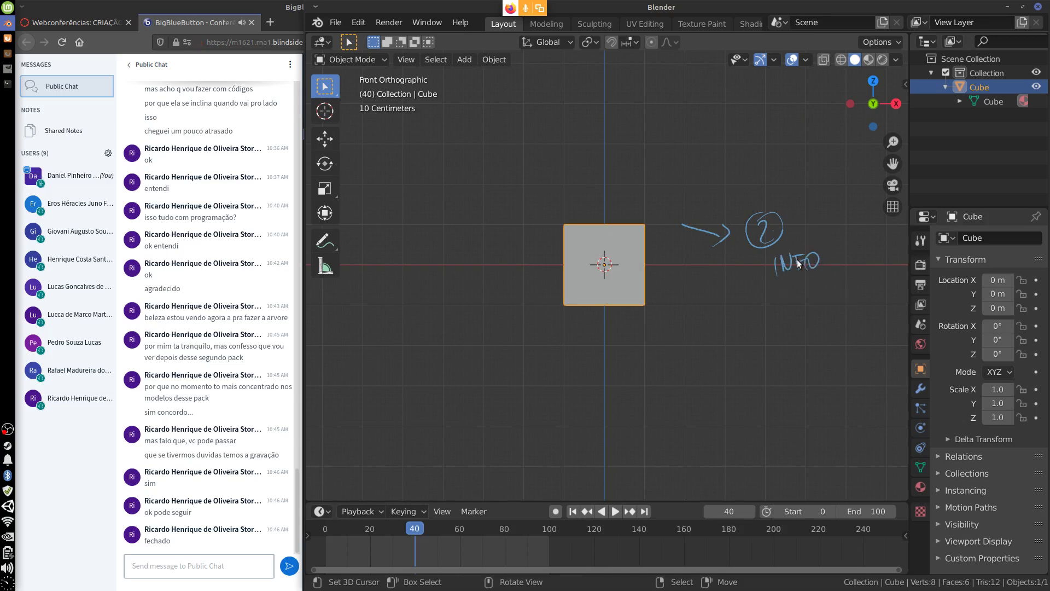
Step: Erase the numbered info annotations and return the playhead to frame 0
mouse_move(797, 263)
right_mouse_down()
mouse_move(809, 265)
mouse_move(745, 230)
mouse_move(739, 241)
mouse_move(689, 228)
right_mouse_up()
left_click_drag(405, 539, 321, 563)
mouse_move(696, 244)
right_mouse_down()
mouse_move(684, 246)
mouse_move(772, 199)
mouse_move(727, 175)
mouse_move(746, 183)
mouse_move(737, 230)
right_mouse_up()
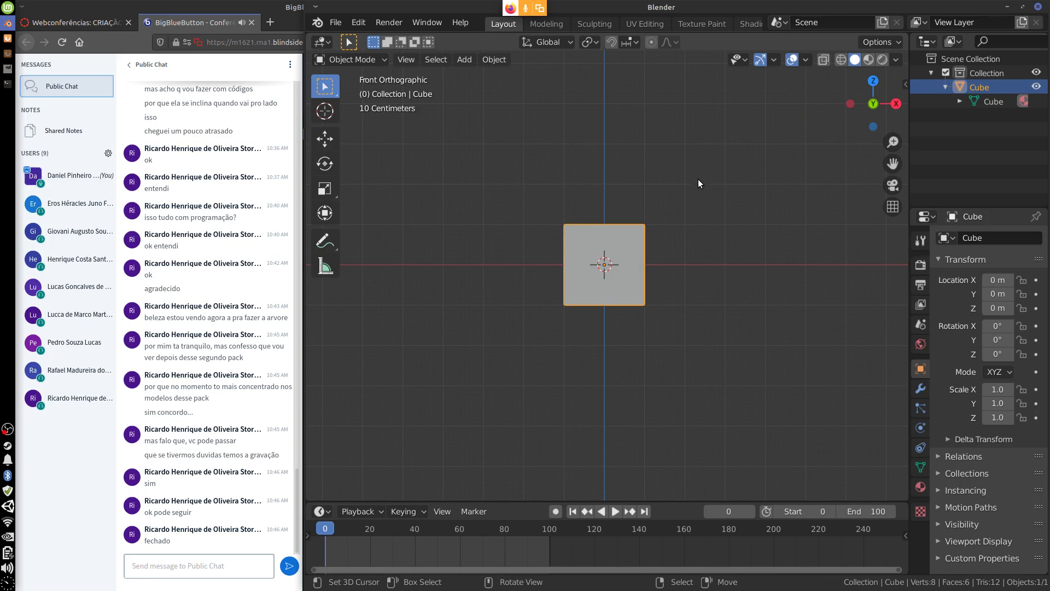
Step: Handwrite the annotation "KEY FRAME" in the empty viewport area beside and above the cube
mouse_move(697, 174)
left_mouse_down()
mouse_move(694, 214)
mouse_move(708, 179)
mouse_move(730, 205)
mouse_move(745, 183)
mouse_move(767, 206)
left_mouse_up()
mouse_move(766, 180)
left_mouse_down()
mouse_move(780, 175)
mouse_move(777, 189)
left_mouse_up()
mouse_move(783, 183)
left_mouse_down()
mouse_move(785, 202)
mouse_move(797, 200)
left_mouse_up()
mouse_move(798, 200)
left_mouse_down()
mouse_move(843, 198)
mouse_move(843, 188)
left_mouse_up()
left_click_drag(833, 179, 849, 179)
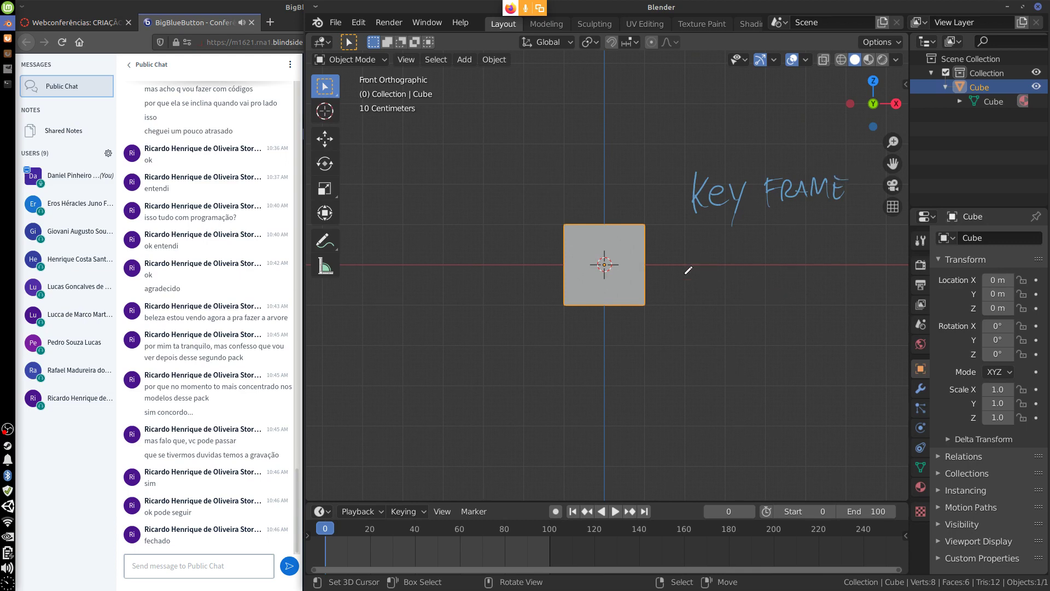
Step: Handwrite "QUADRO CHAVE" beneath the key frame annotation with a box around it, and erase it
mouse_move(691, 259)
left_mouse_down()
mouse_move(710, 288)
mouse_move(731, 270)
mouse_move(804, 277)
left_mouse_up()
mouse_move(808, 261)
left_mouse_down()
mouse_move(834, 271)
mouse_move(847, 255)
mouse_move(857, 267)
left_mouse_up()
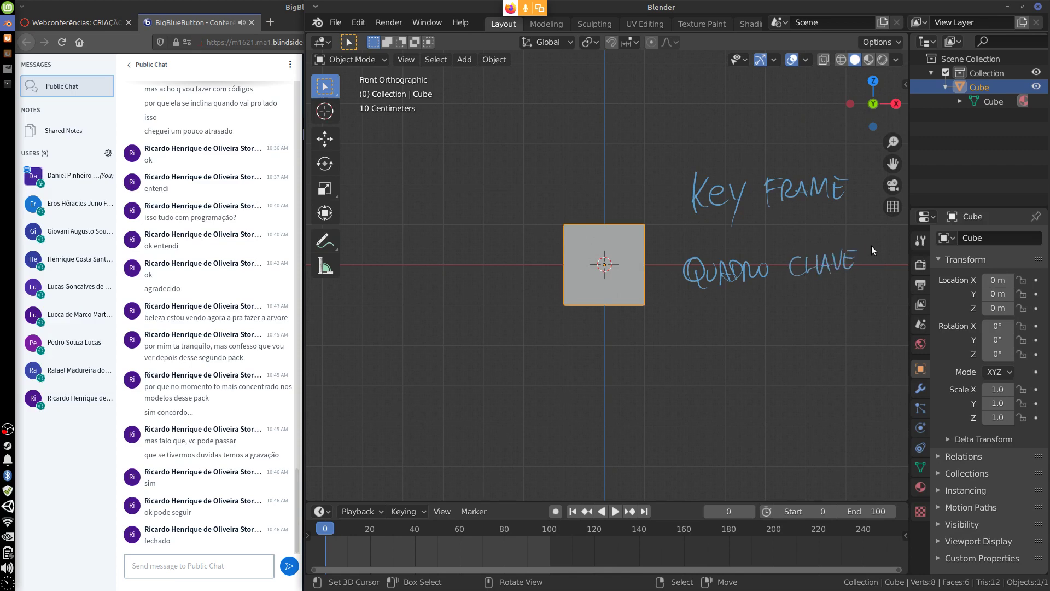
left_click_drag(678, 300, 862, 285)
mouse_move(676, 302)
left_mouse_down()
mouse_move(699, 253)
mouse_move(853, 239)
left_mouse_up()
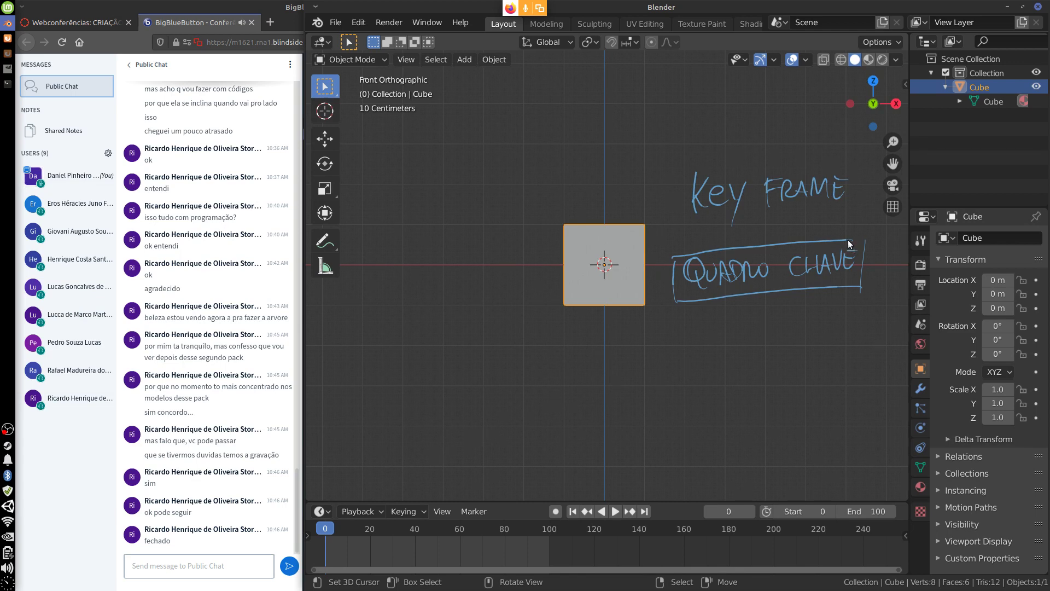
mouse_move(848, 240)
right_mouse_down()
mouse_move(699, 301)
mouse_move(826, 244)
mouse_move(851, 252)
mouse_move(754, 284)
mouse_move(717, 272)
mouse_move(760, 263)
mouse_move(668, 257)
right_mouse_up()
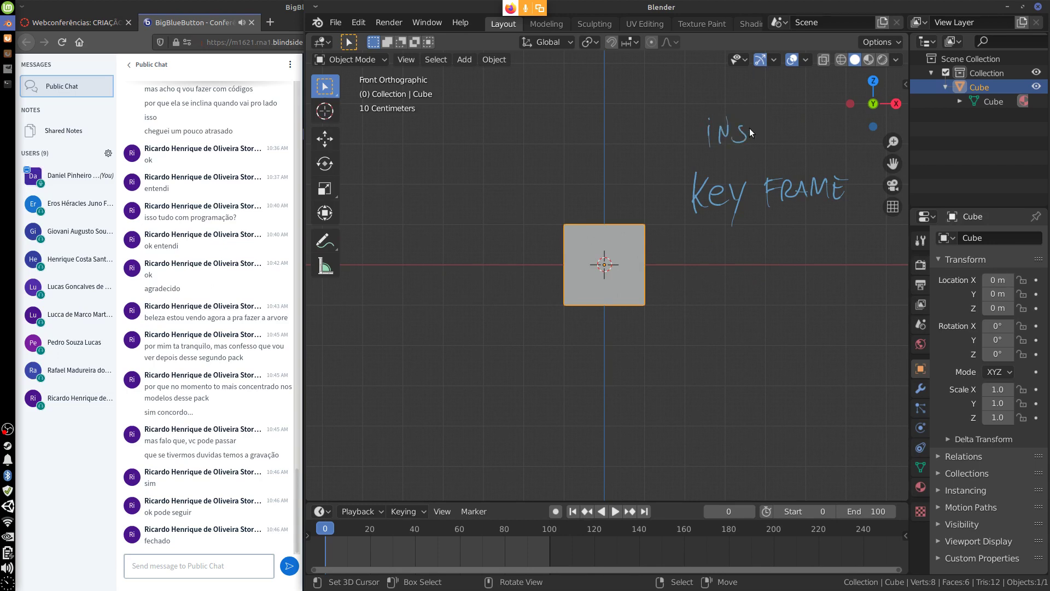
Step: Complete the word "INSERT" above "KEY FRAME", circle the phrase, and erase all of these annotations
mouse_move(754, 123)
left_mouse_down()
mouse_move(766, 141)
mouse_move(768, 122)
left_mouse_up()
left_click_drag(755, 132, 789, 142)
left_click_drag(788, 127, 802, 122)
left_click_drag(794, 125, 794, 141)
mouse_move(711, 99)
left_mouse_down()
mouse_move(683, 137)
mouse_move(875, 185)
mouse_move(689, 107)
left_mouse_up()
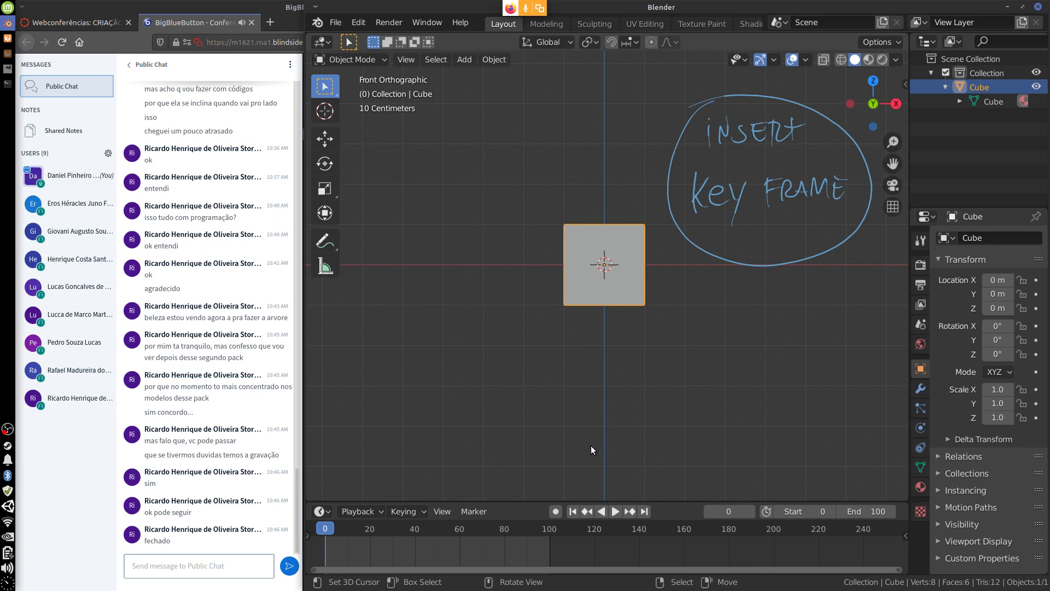
mouse_move(763, 272)
left_mouse_down("ctrl")
mouse_move(791, 263)
mouse_move(870, 176)
mouse_move(714, 103)
mouse_move(711, 253)
mouse_move(695, 225)
mouse_move(733, 188)
mouse_move(855, 181)
mouse_move(716, 202)
mouse_move(777, 131)
mouse_move(711, 127)
left_mouse_up("ctrl")
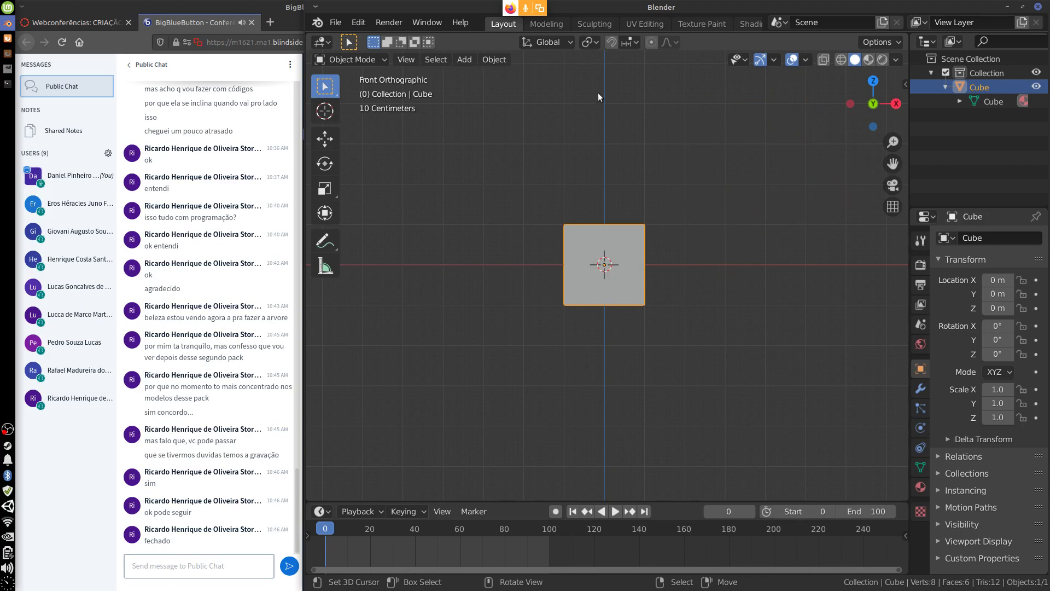
Step: Look up the animation commands available for the cube and advance the playhead to frame 1
left_click(494, 60)
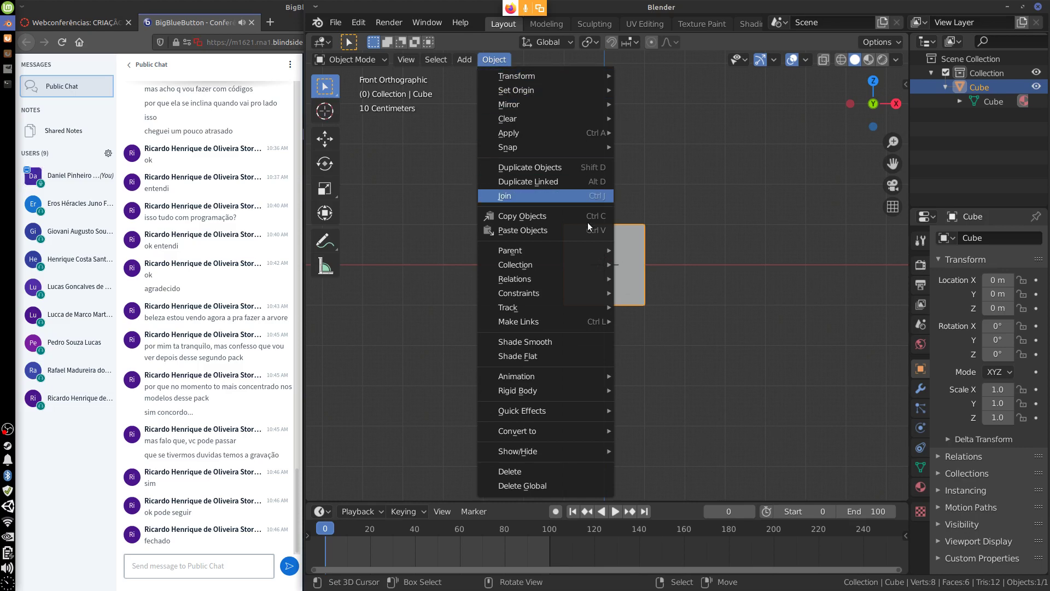
mouse_move(586, 378)
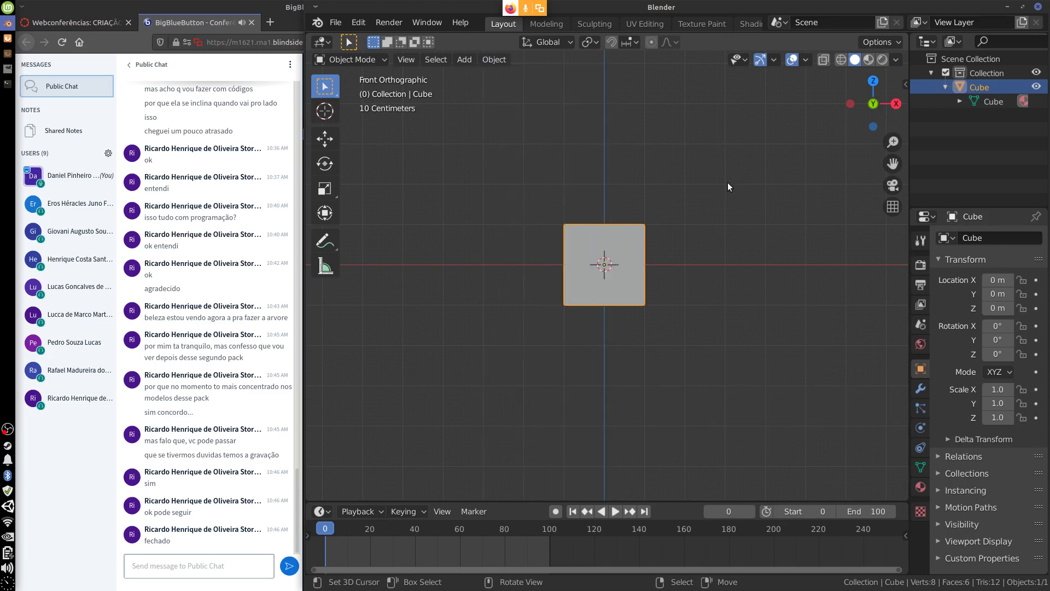
key("Right")
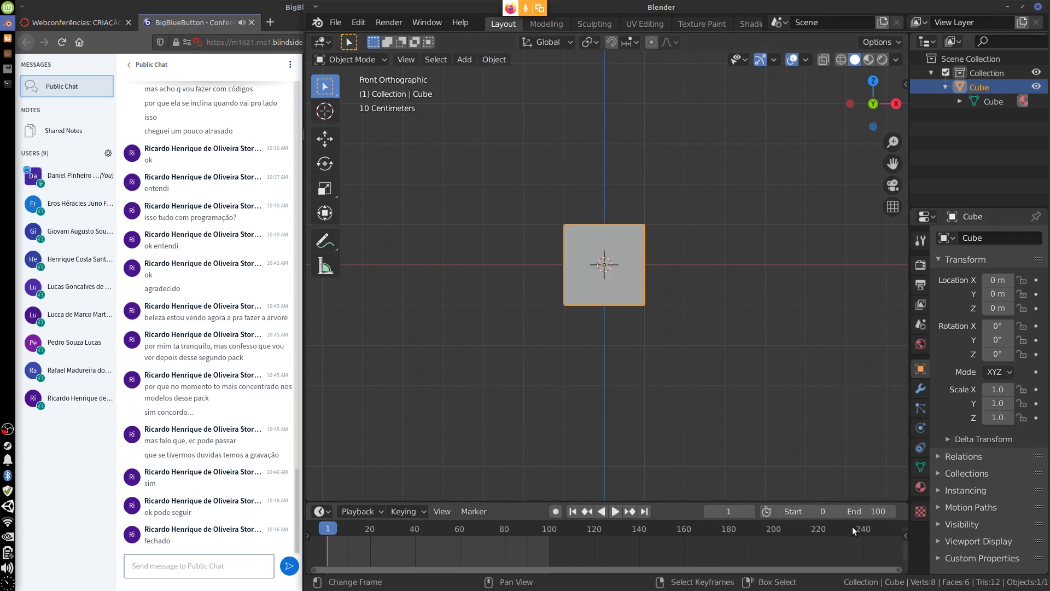
Step: Set the timeline's start frame to 1, and draw and erase two short annotation strokes above the frame range fields
left_click(832, 511)
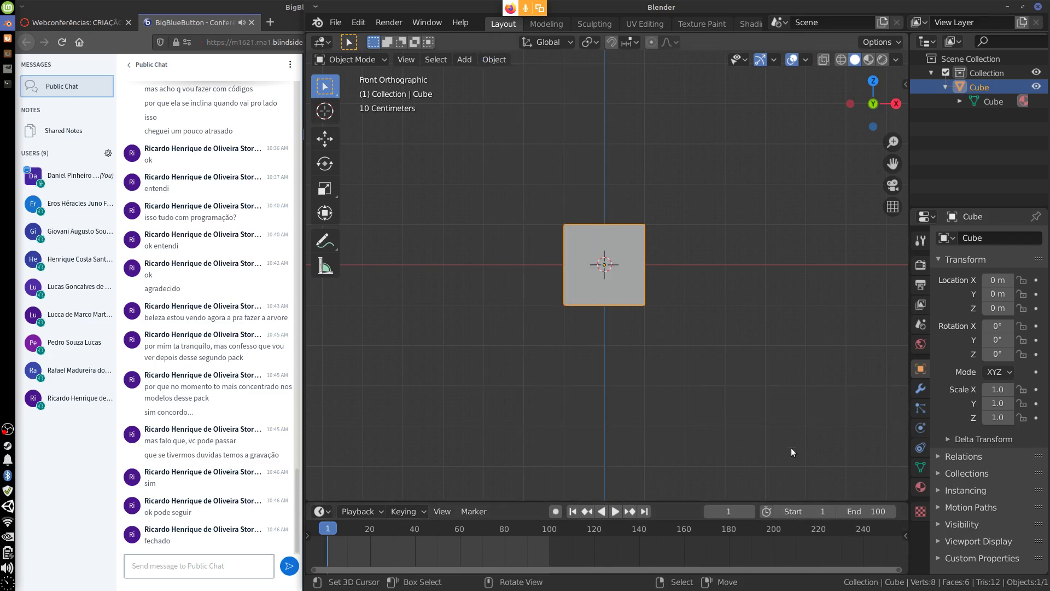
mouse_move(738, 424)
left_mouse_down()
mouse_move(729, 498)
mouse_move(742, 483)
left_mouse_up()
left_click_drag(805, 439, 806, 477)
mouse_move(740, 489)
left_mouse_down("ctrl")
mouse_move(728, 491)
mouse_move(739, 429)
mouse_move(814, 445)
mouse_move(802, 459)
left_mouse_up("ctrl")
Step: Move the cube along X to -4 m and rotate it to -30° about Y in front view
key("g")
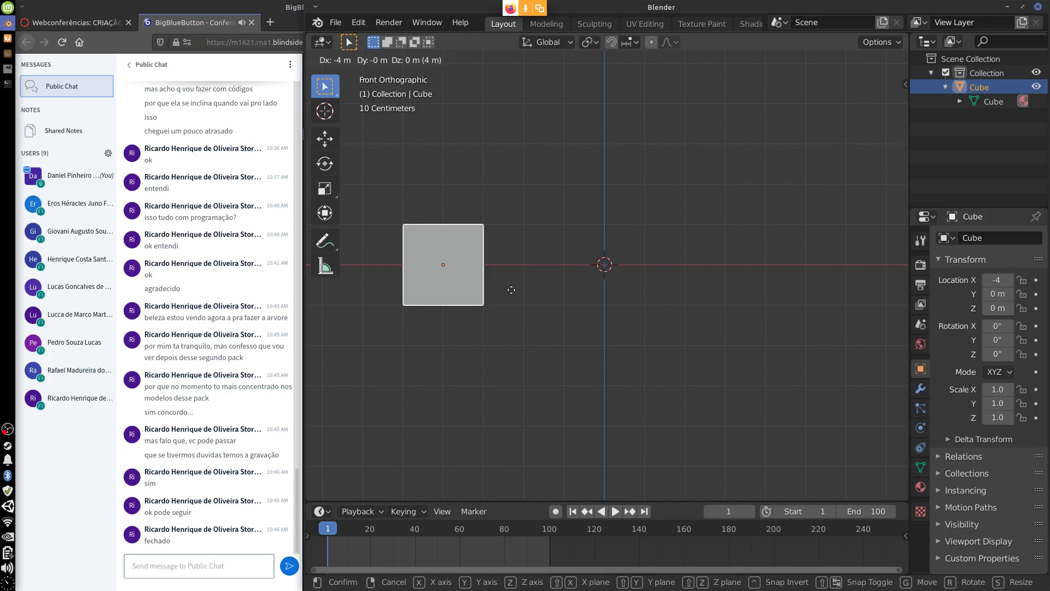
left_click(509, 291)
key("r")
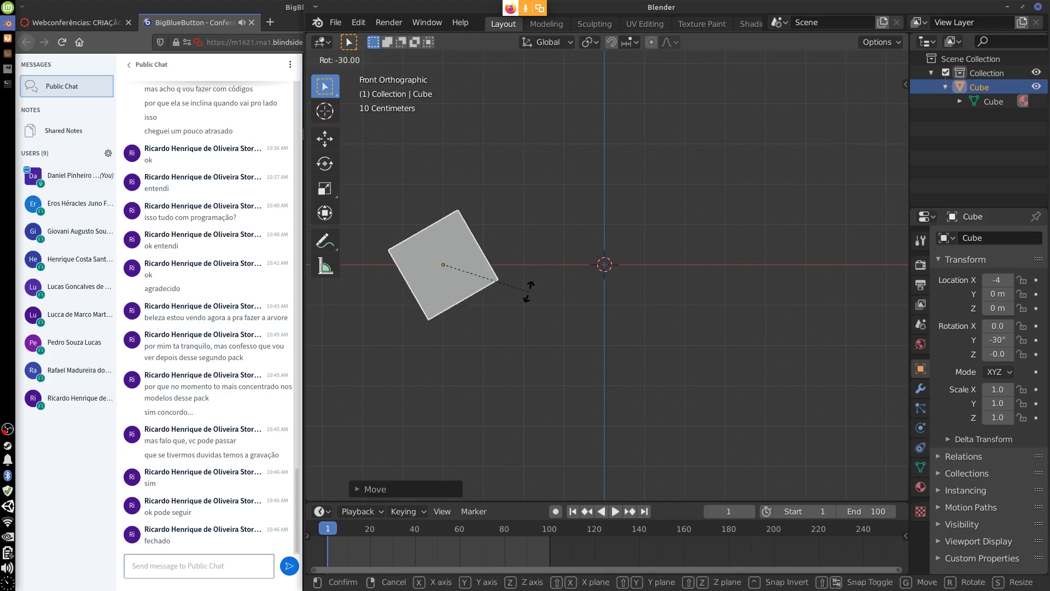
left_click(517, 308)
Step: Scale the cube uniformly to 1.6 and tilt it with a trackball rotation to about 24.7°, -27.2°, -14.3°
key("s")
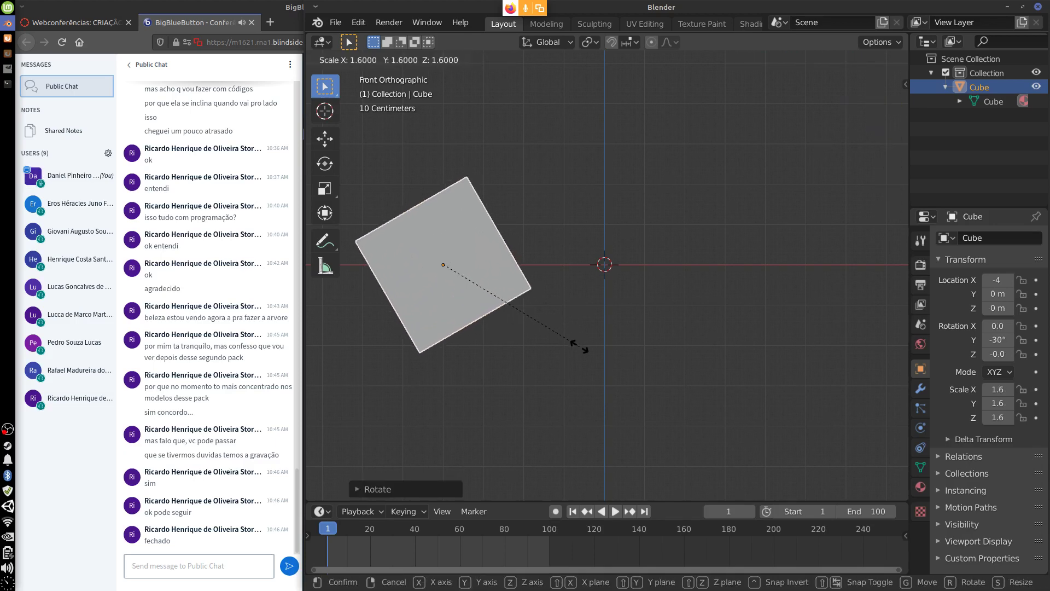
left_click(560, 327)
middle_click_drag(566, 296, 551, 310)
key("KP_1")
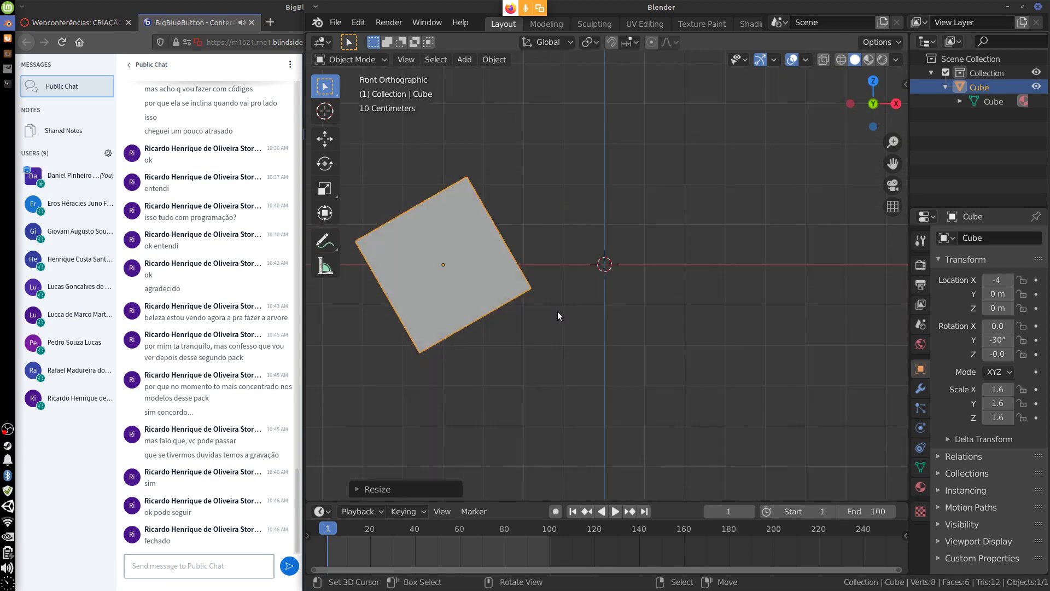
key("r")
key("r")
left_click(549, 324)
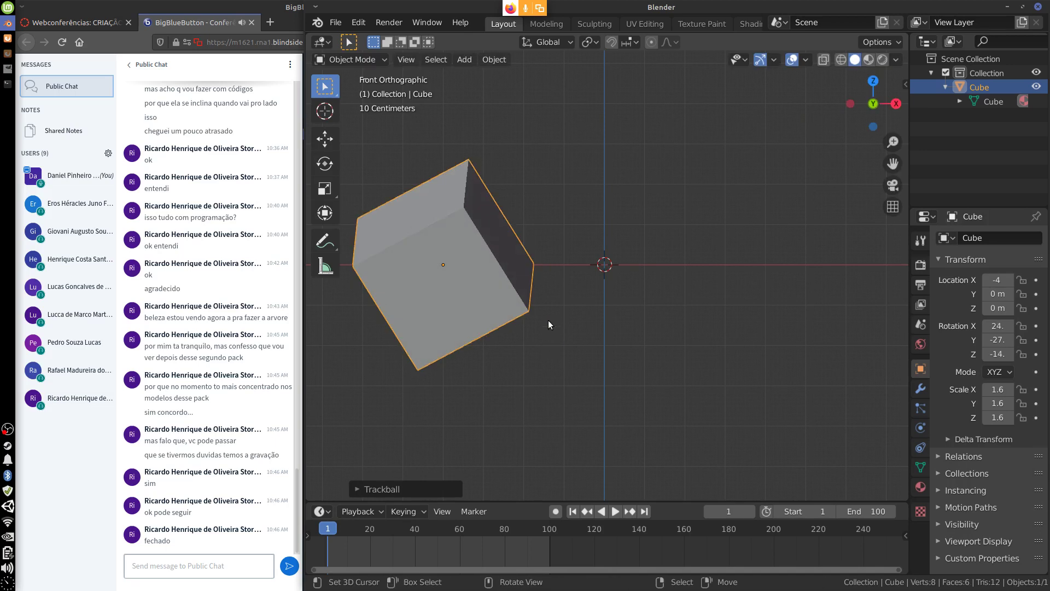
Step: Widen the properties area until the cube's full transform values are readable
mouse_move(602, 377)
middle_mouse_down("shift")
mouse_move(671, 392)
mouse_move(616, 376)
middle_mouse_up("shift")
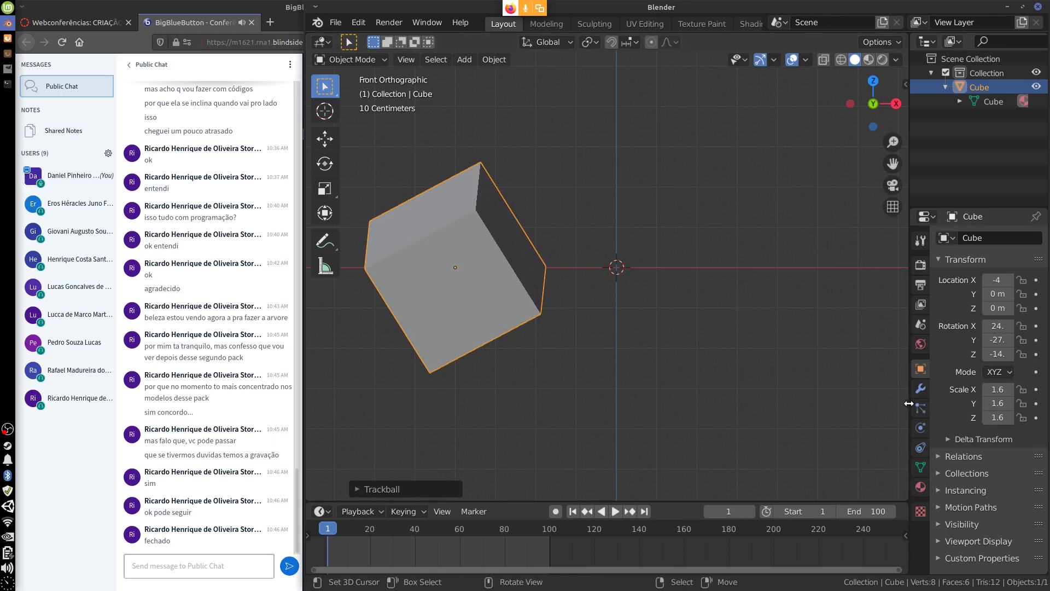
left_click_drag(910, 403, 851, 411)
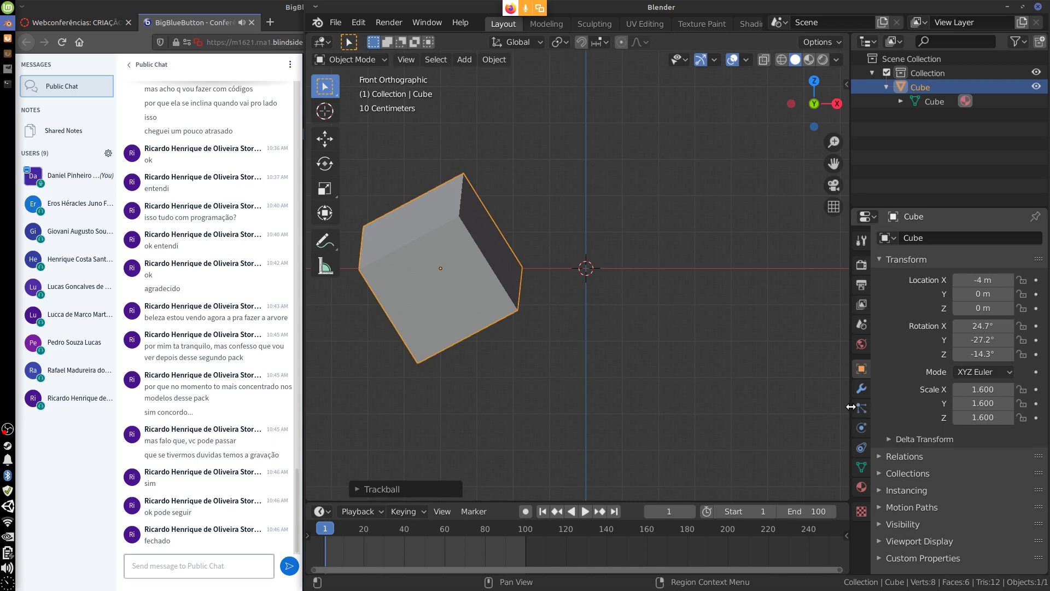
left_click_drag(851, 407, 856, 407)
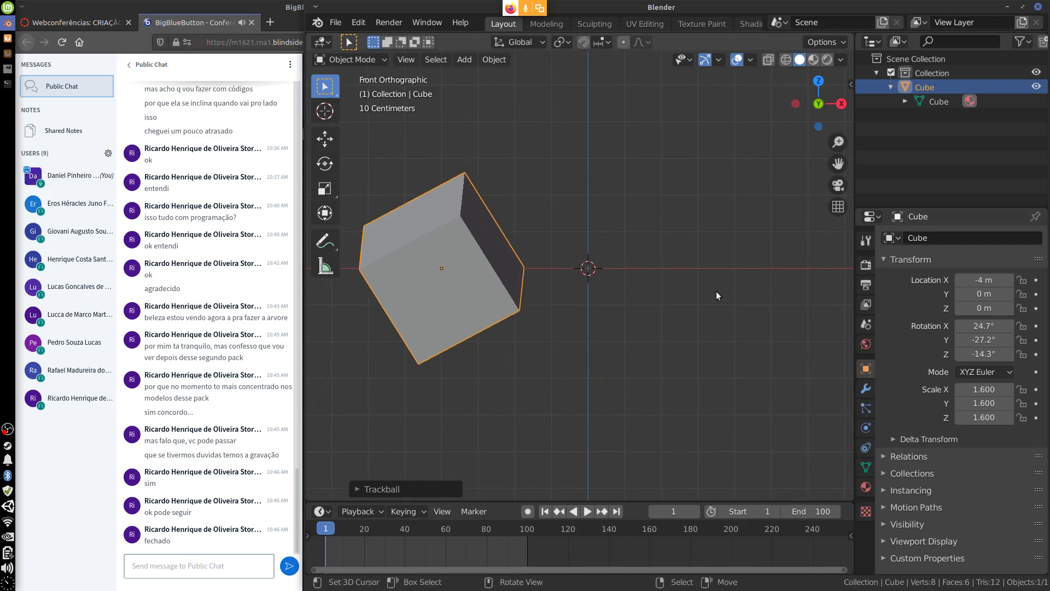
Step: Insert a LocRotScale keyframe for the cube at frame 1
left_click(494, 60)
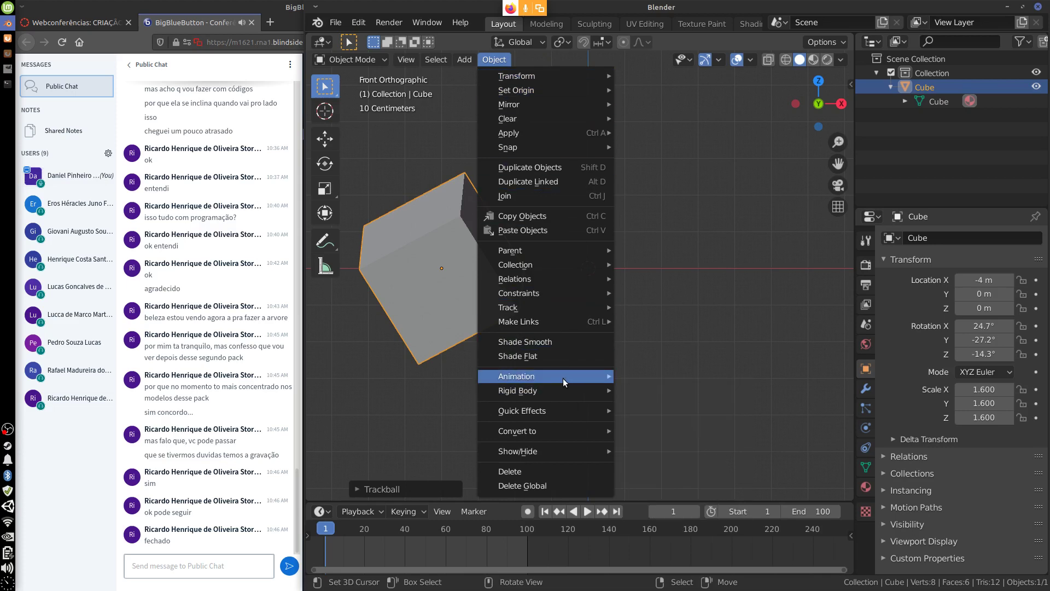
mouse_move(564, 378)
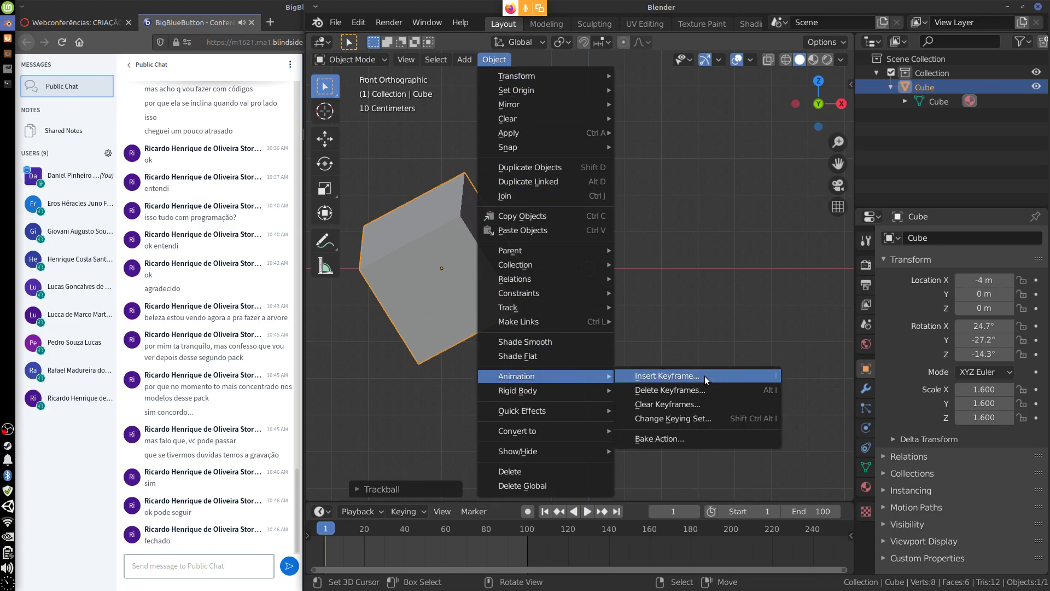
left_click(705, 376)
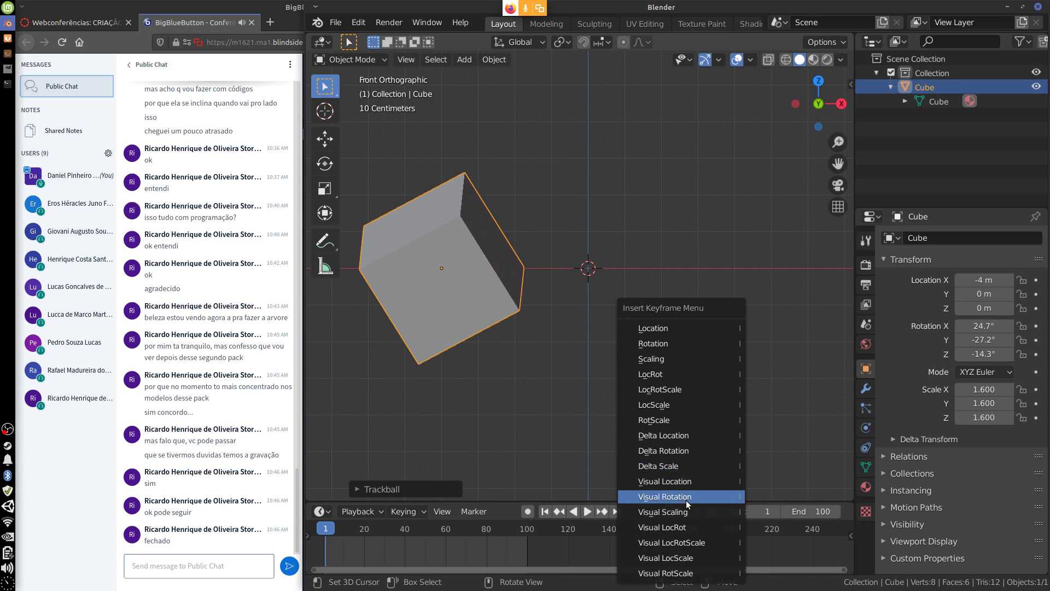
left_click(659, 389)
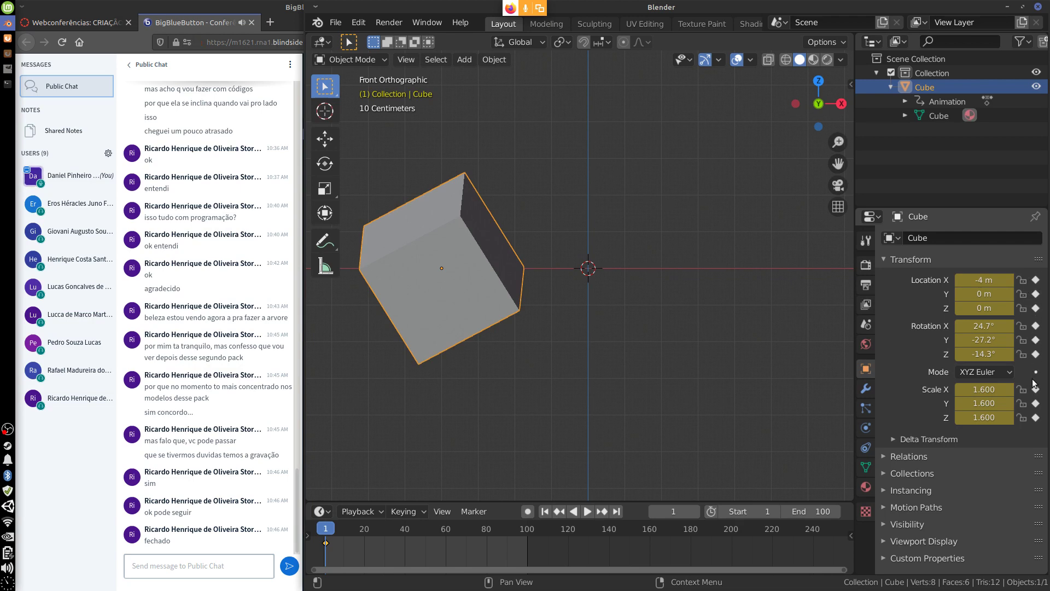
Step: Enlarge the timeline and expand its channel list to show all of the cube's location, rotation and scale channels
right_click(504, 496, "shift")
left_click_drag(503, 499, 502, 377)
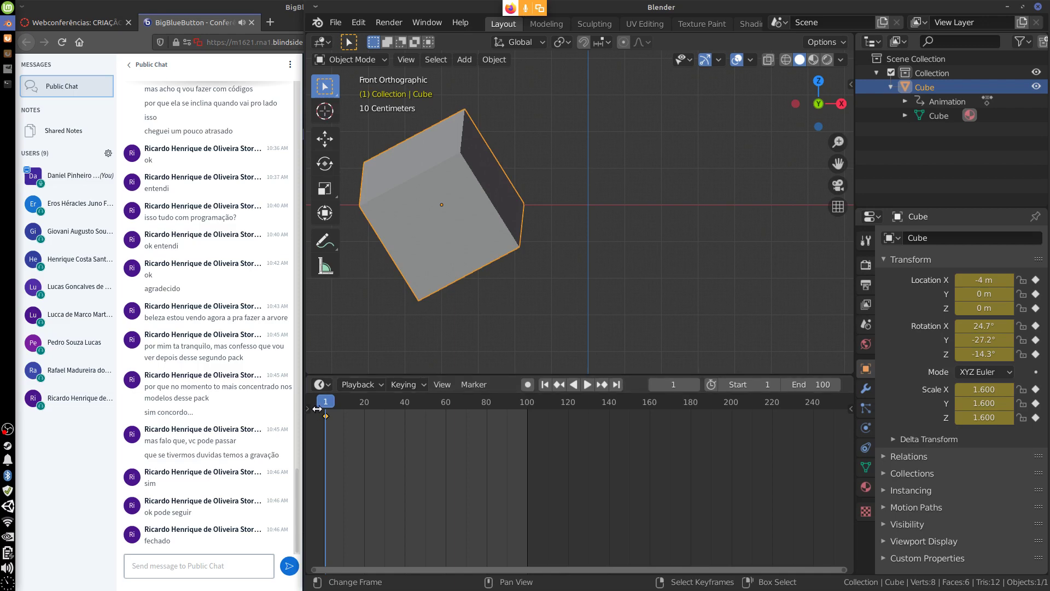
left_click_drag(310, 410, 429, 453)
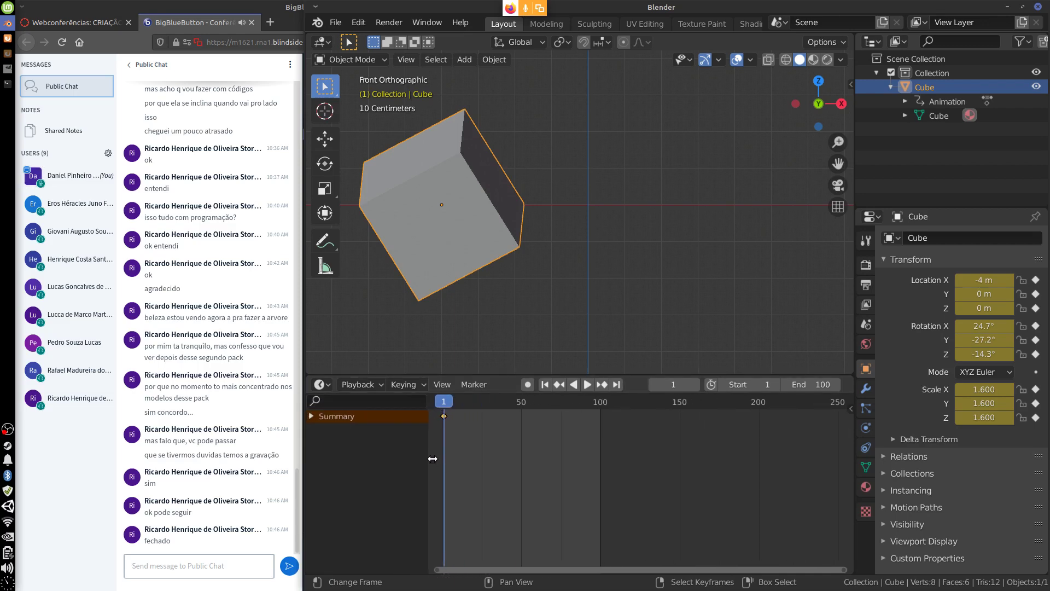
left_click(311, 417)
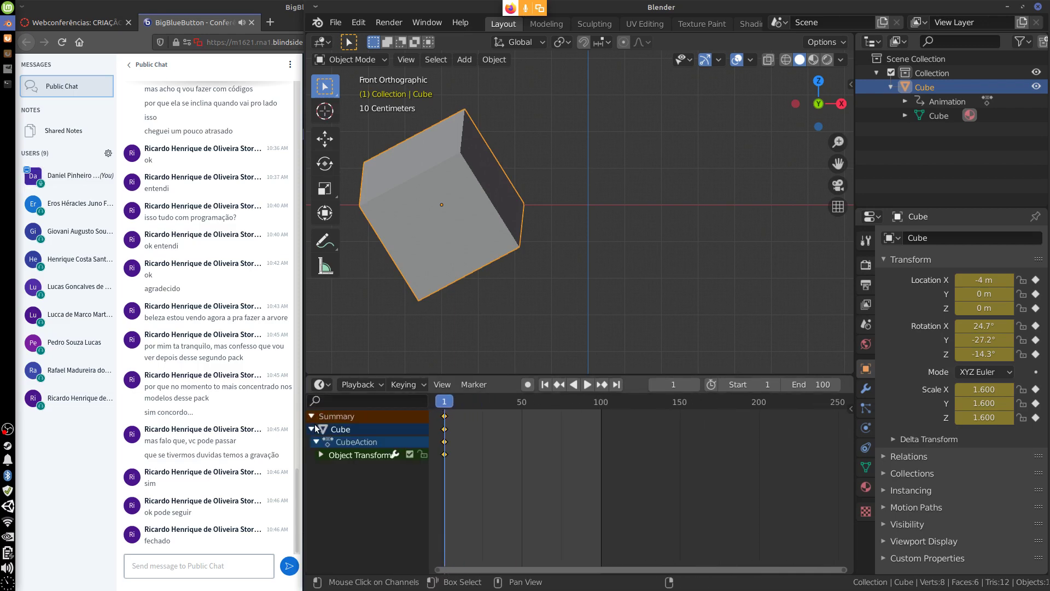
left_click(320, 456)
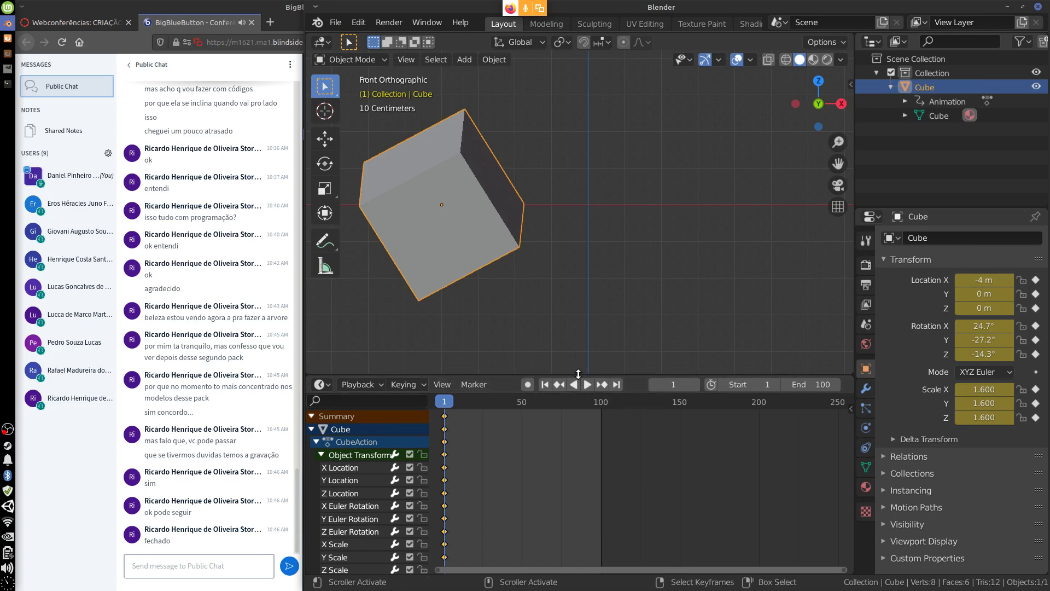
left_click_drag(582, 376, 582, 349)
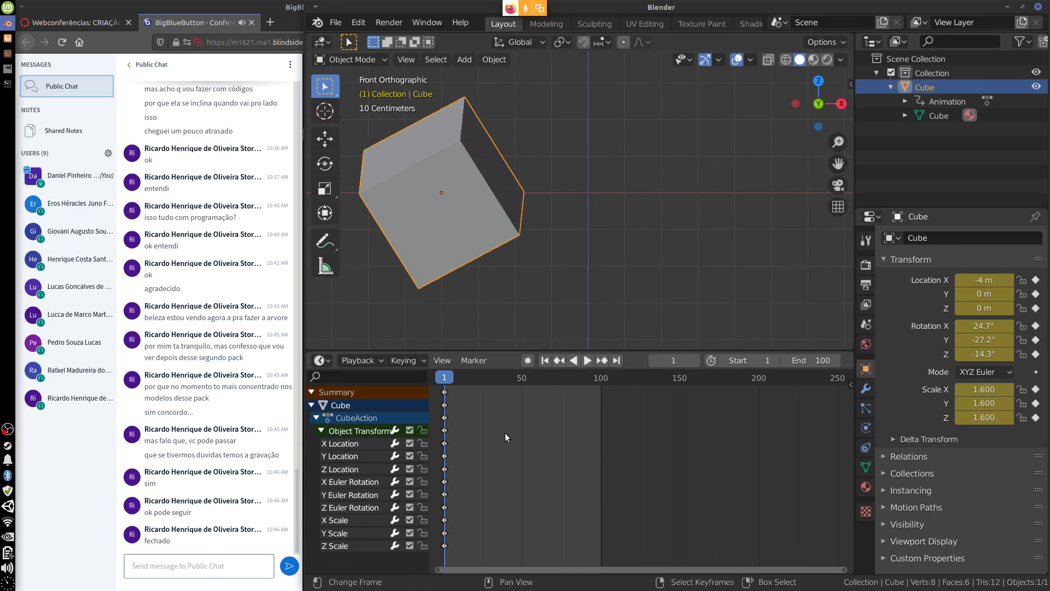
Step: Place the playhead on frame 1 and play the animation with only that keyframe, then cancel the playback
left_click(443, 549)
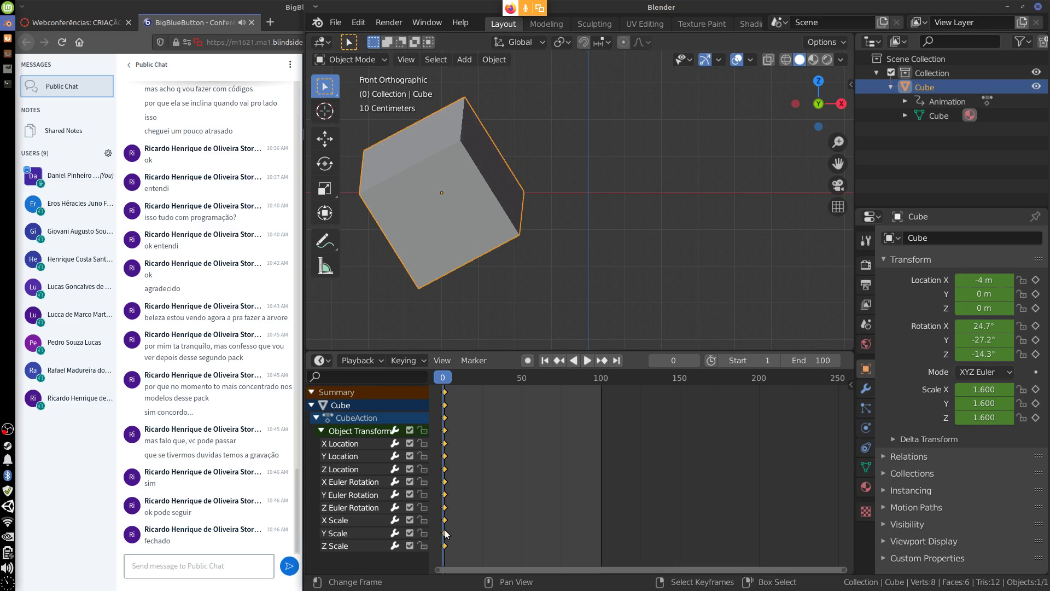
left_click(446, 382)
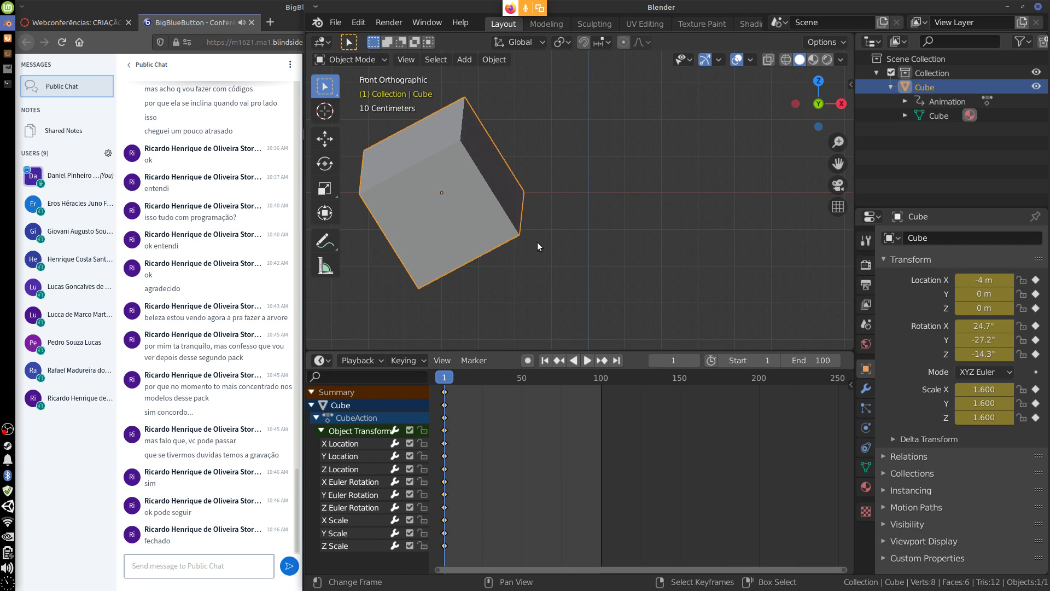
key("space")
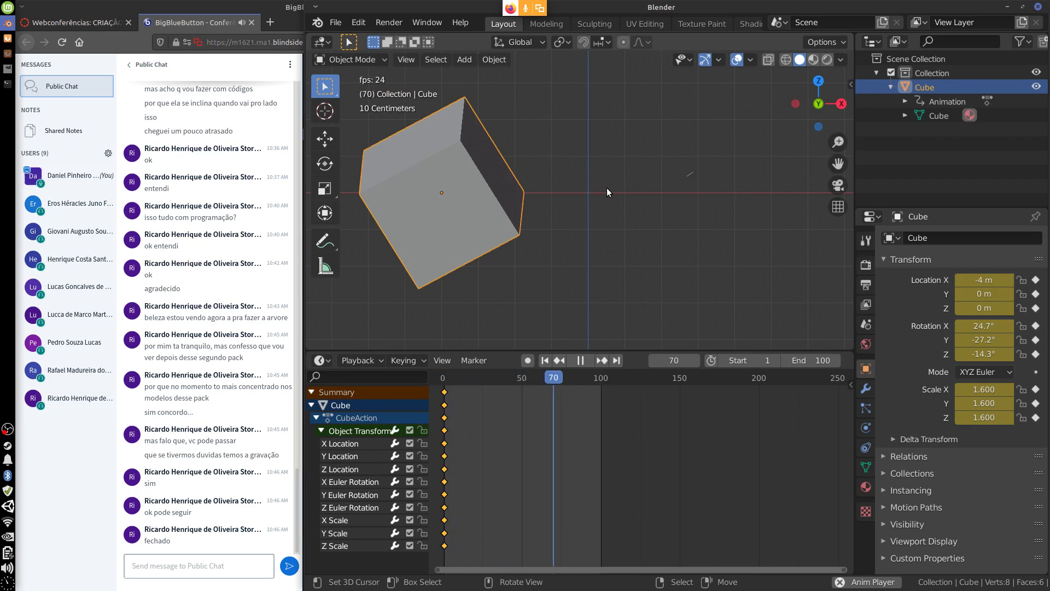
key("Escape")
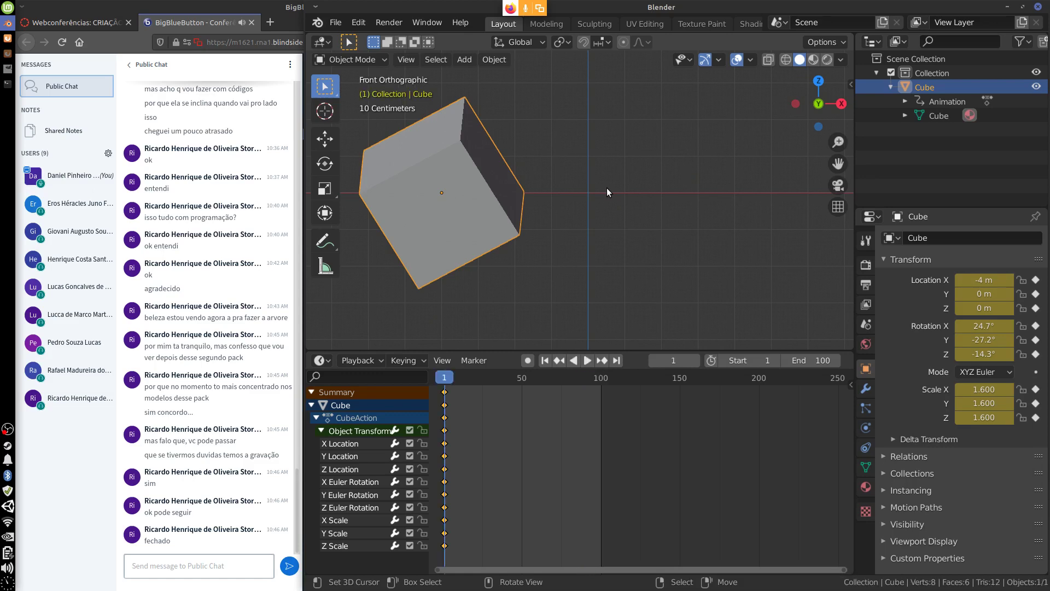
Step: Go to frame 50 and move the cube to about X 3.72 m without inserting a keyframe
left_click_drag(446, 387, 522, 423)
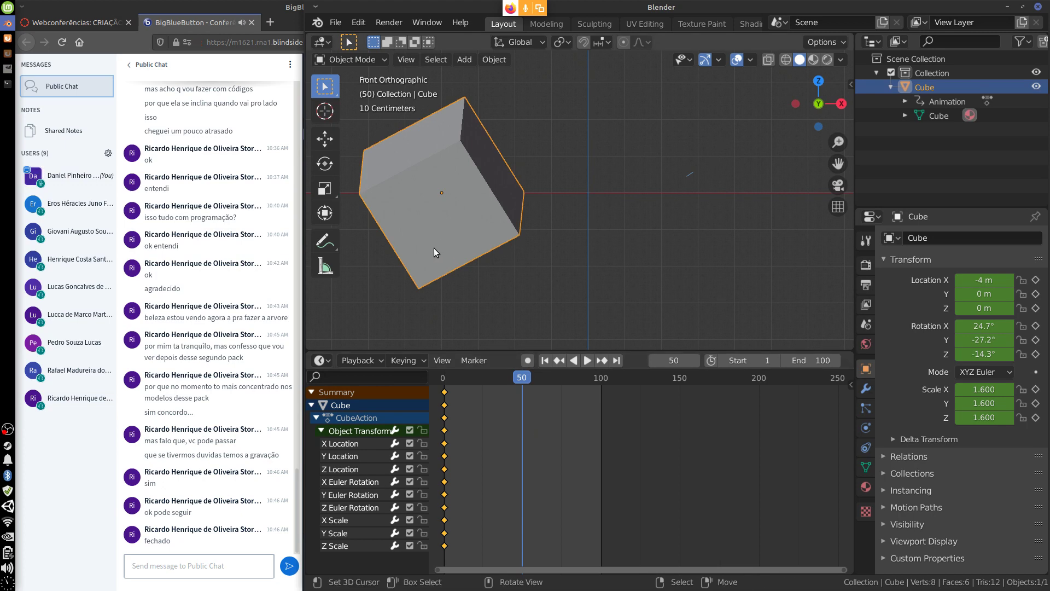
key("g")
left_click(716, 247)
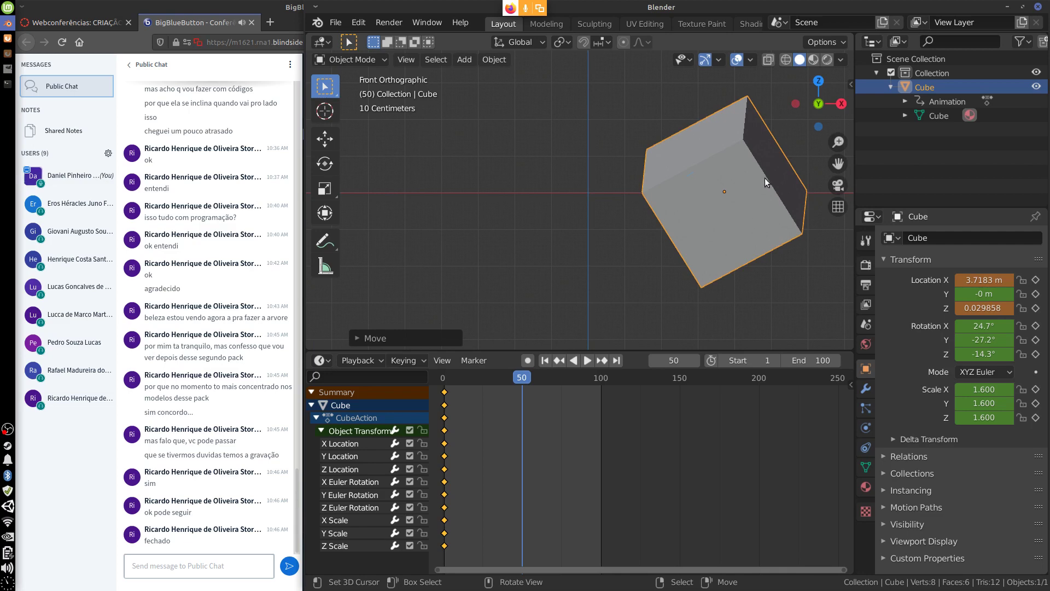
Step: Rotate the cube freely with trackball rotation and shrink it to a scale of about 0.509, without keying the changes
key("r")
key("r")
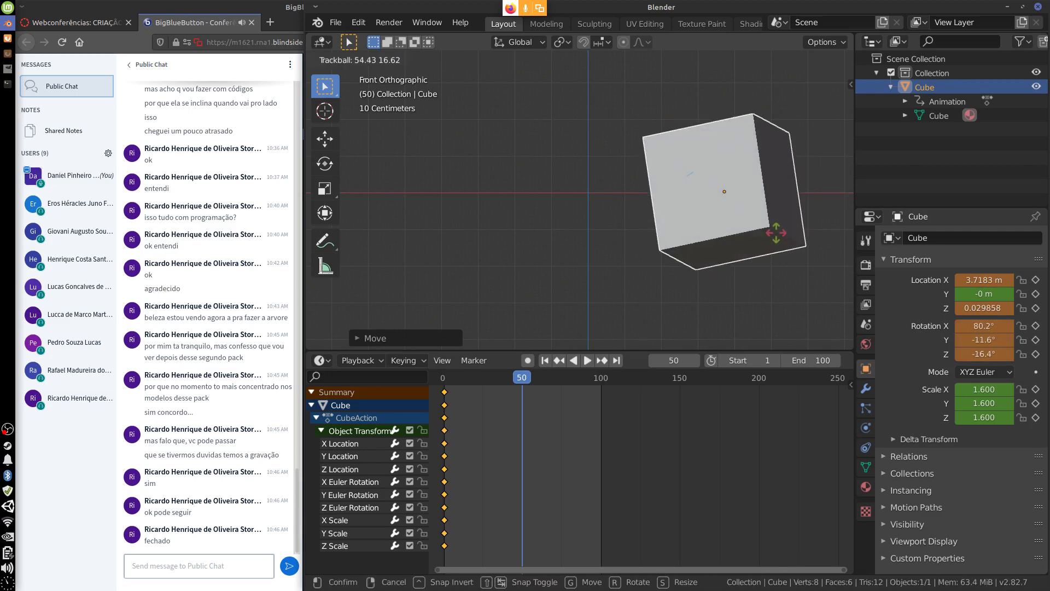
left_click(773, 226)
key("s")
left_click(757, 227)
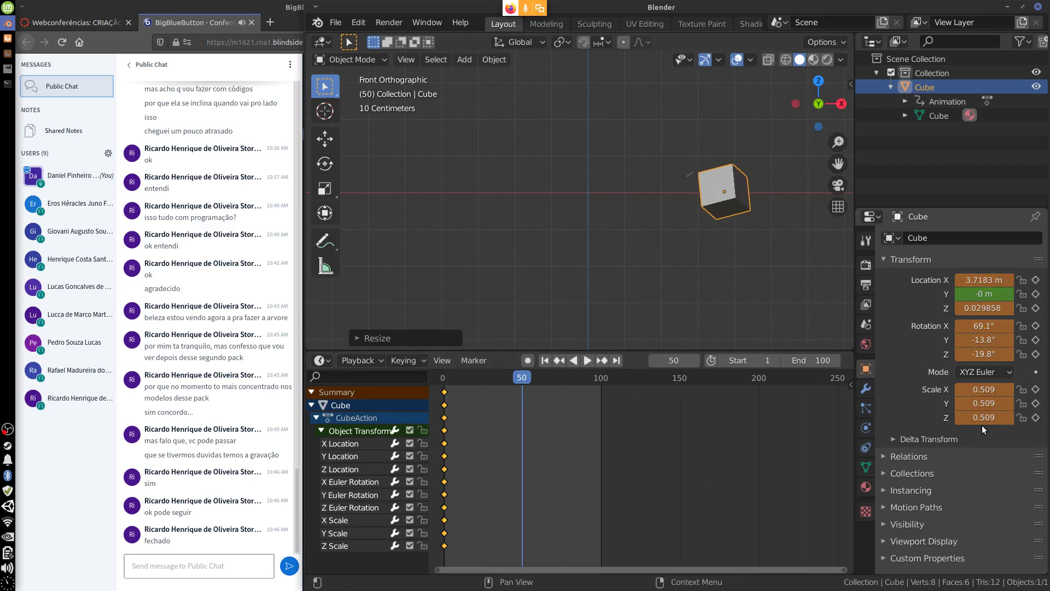
Step: Return to frame 1 and play the animation briefly to check whether the unkeyed transforms are kept
left_click_drag(509, 385, 446, 421)
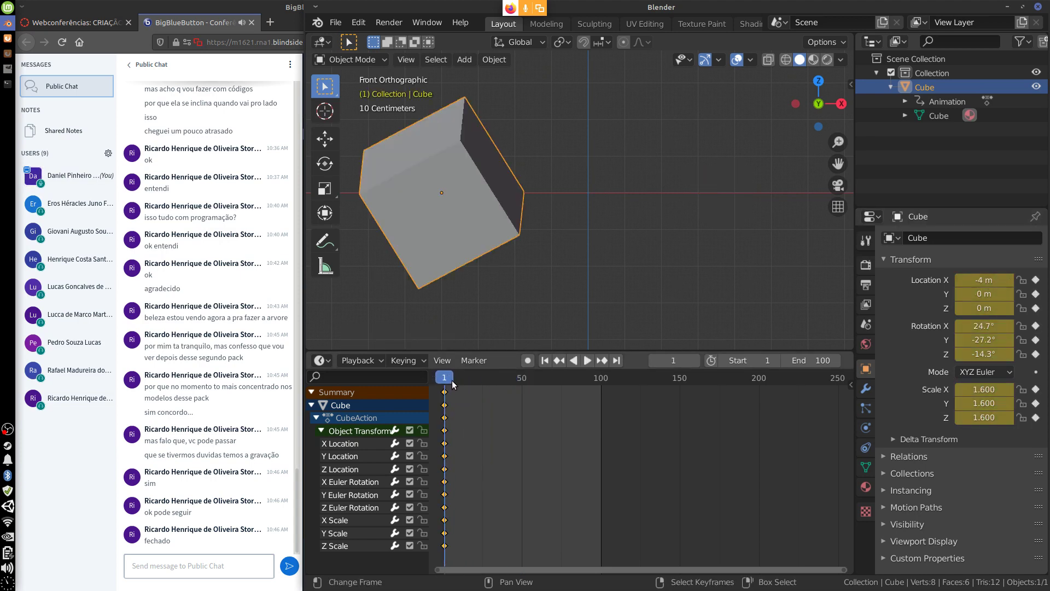
left_click_drag(453, 384, 452, 384)
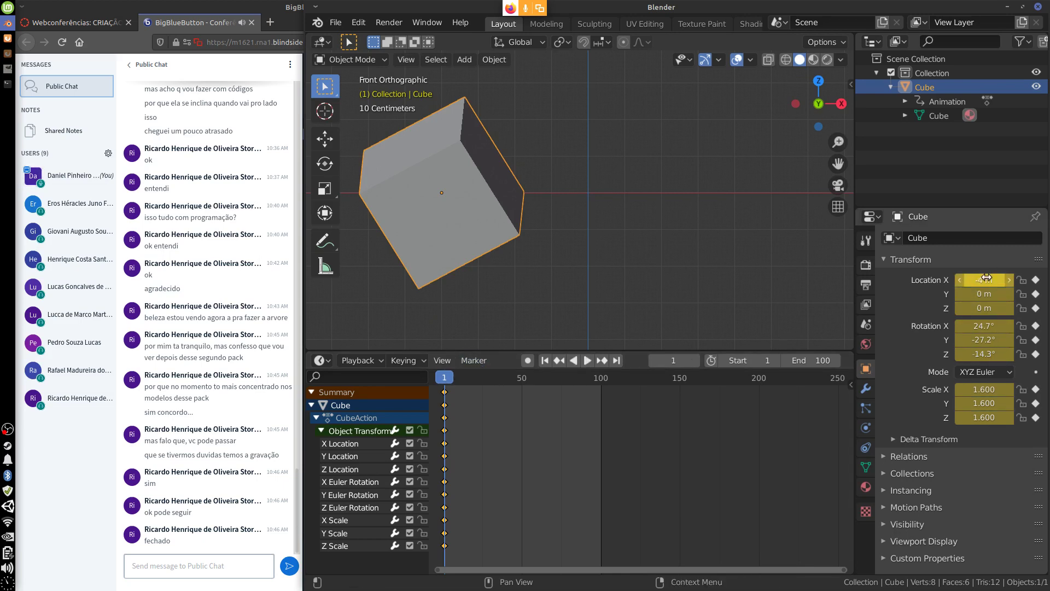
key("space")
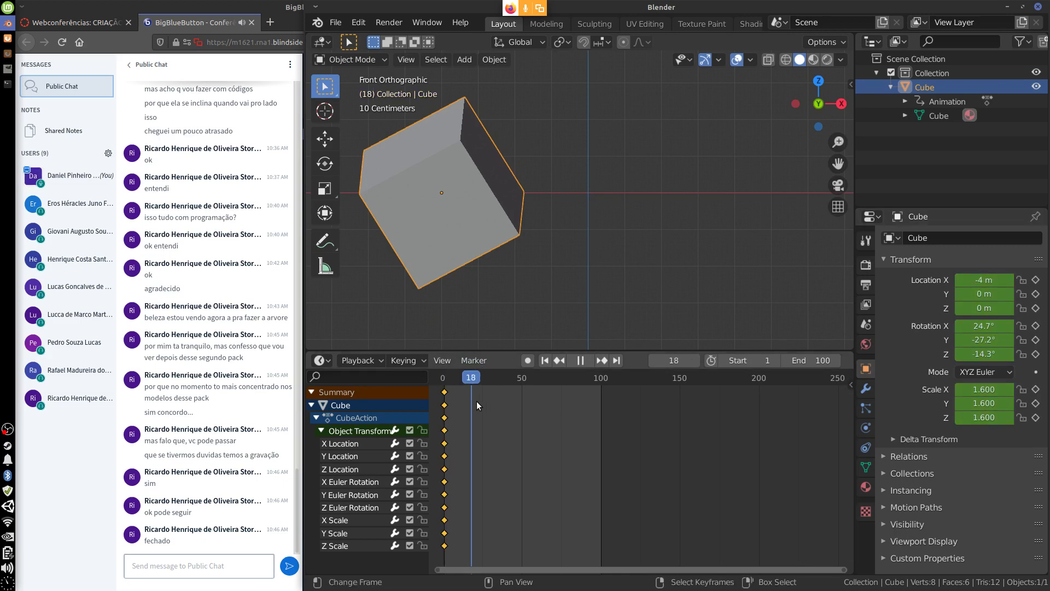
key("space")
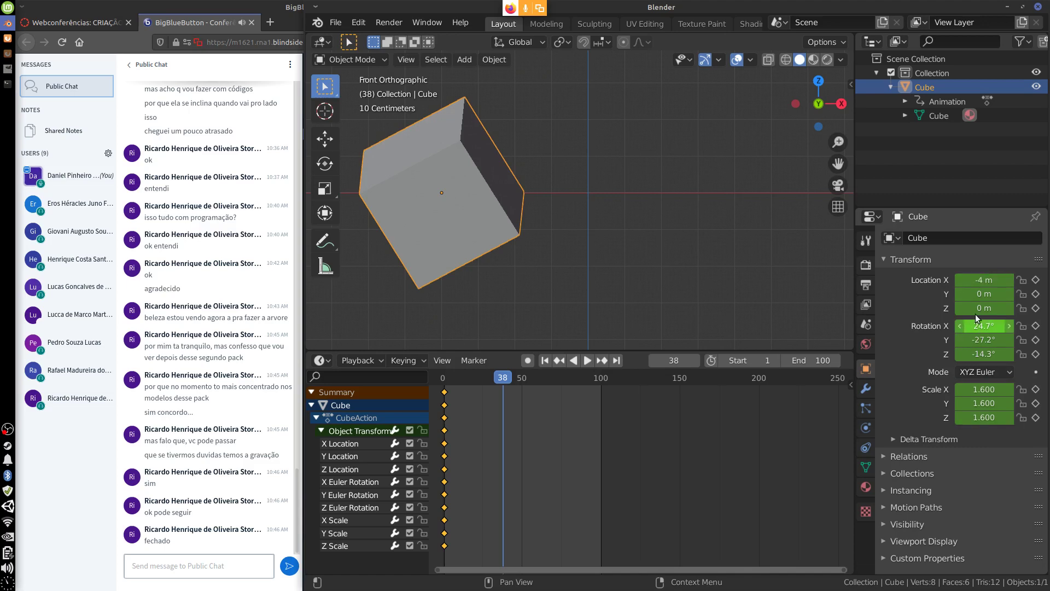
Step: Go to frame 50 and move the cube across the world origin to about X 3.75 m, Z 0.19 m
left_click_drag(503, 389, 523, 397)
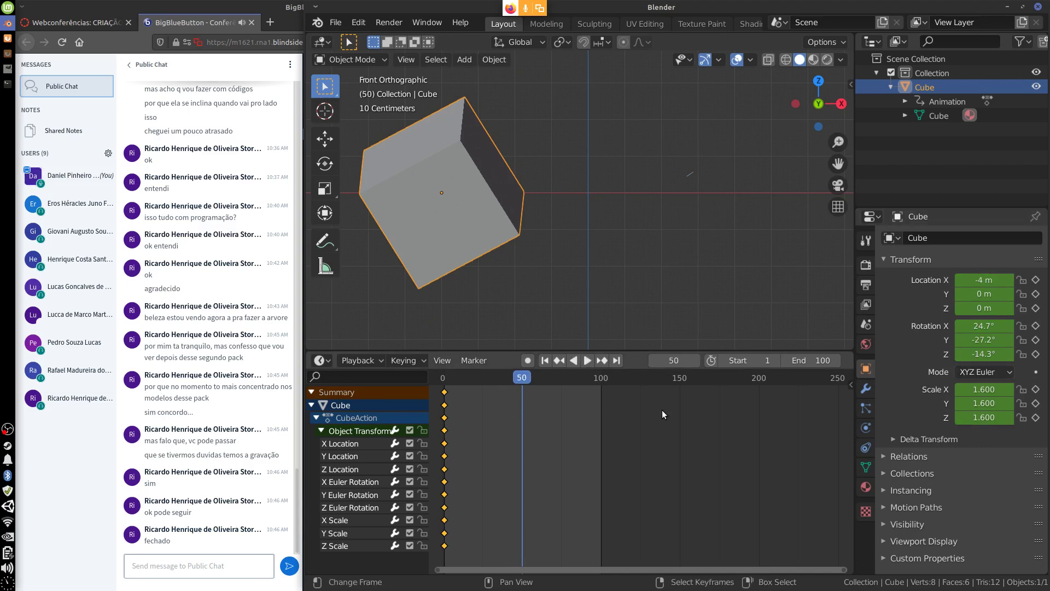
key("g")
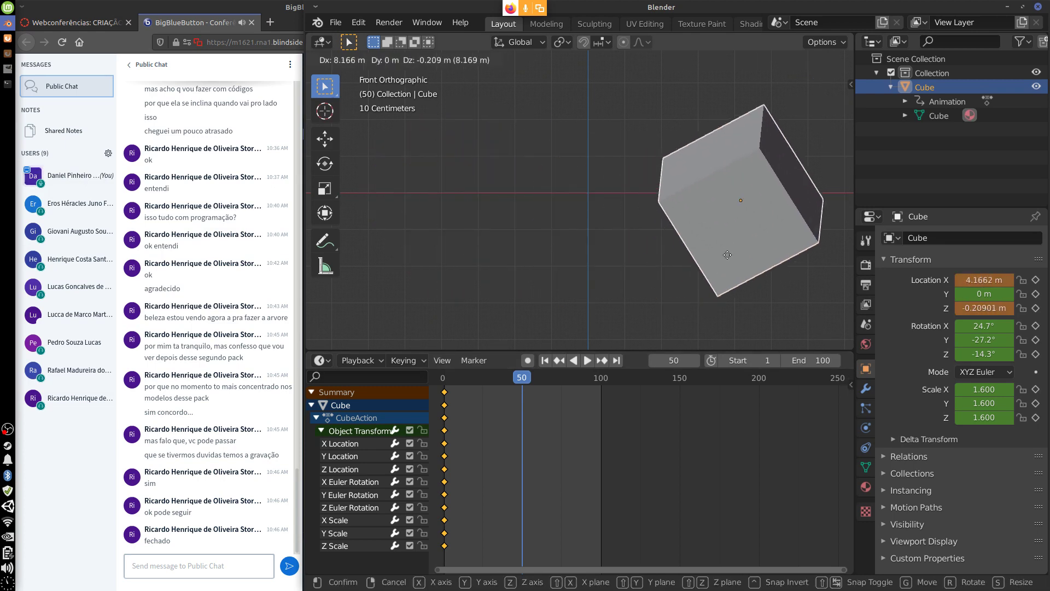
left_click(747, 304)
Step: Scale the cube down to about 0.702 and rotate it with trackball rotation to about 73°, -22.2°, 1.86°
key("s")
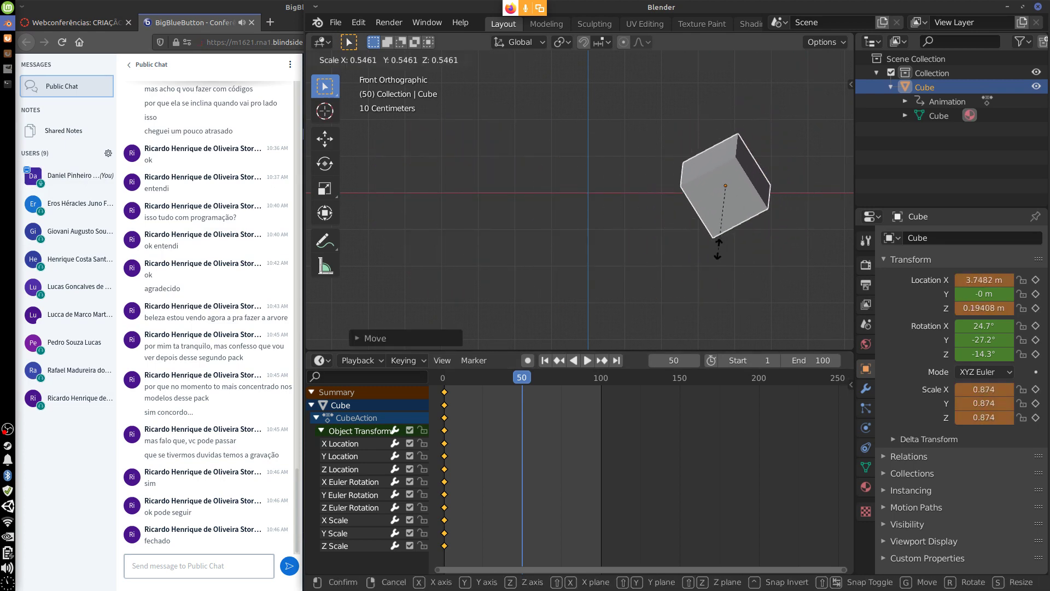
left_click(760, 202)
key("r")
key("r")
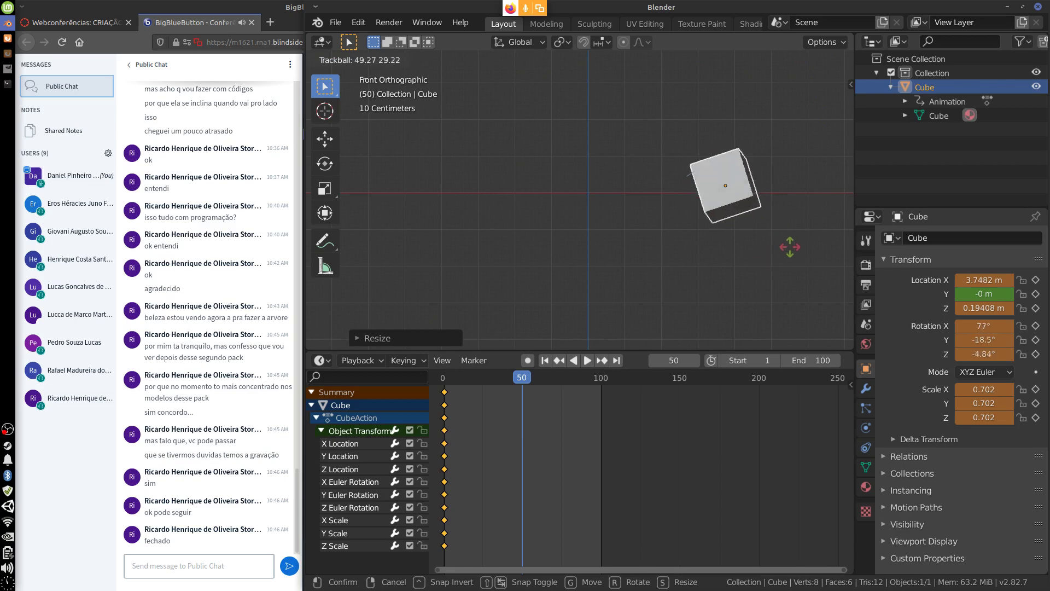
left_click(788, 241)
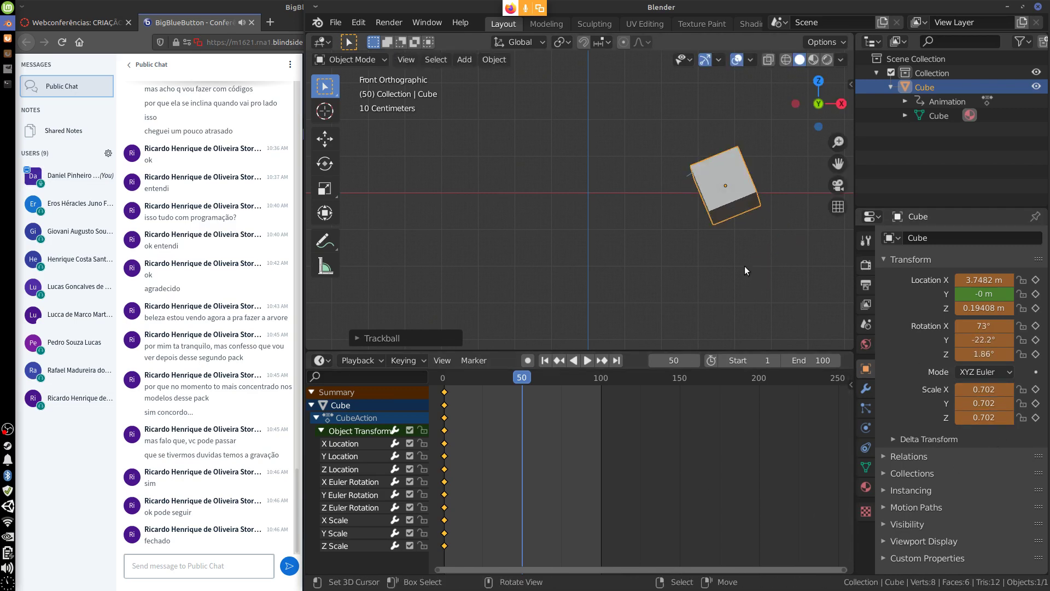
Step: Move the cube along the global Y axis to about 0.857 m
key("g")
key("y")
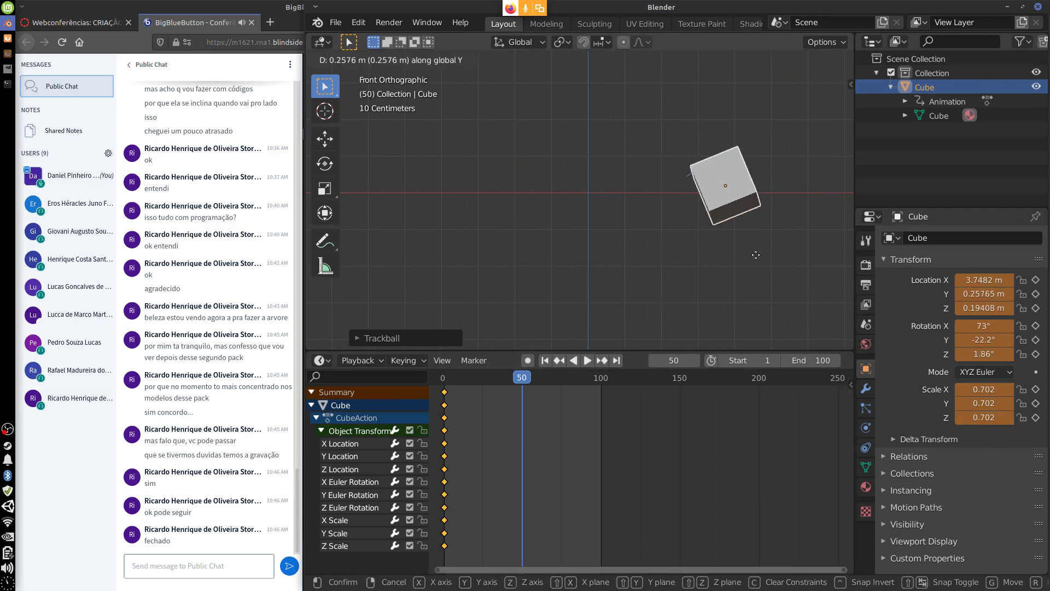
left_click(754, 274)
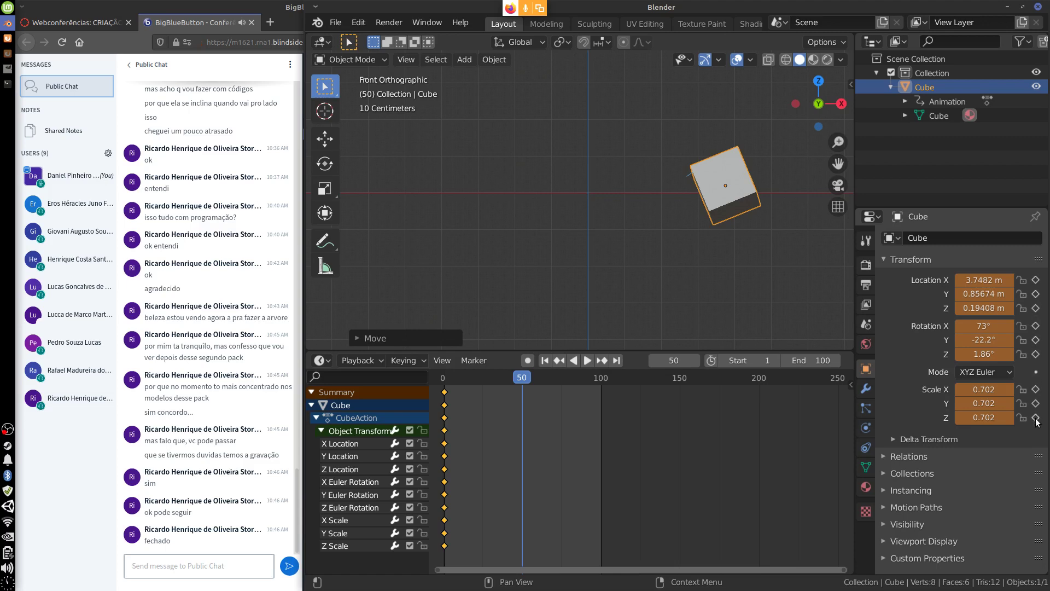
Step: Key the cube's location, rotation and scale on all X, Y and Z channels at frame 50
left_click(1037, 281)
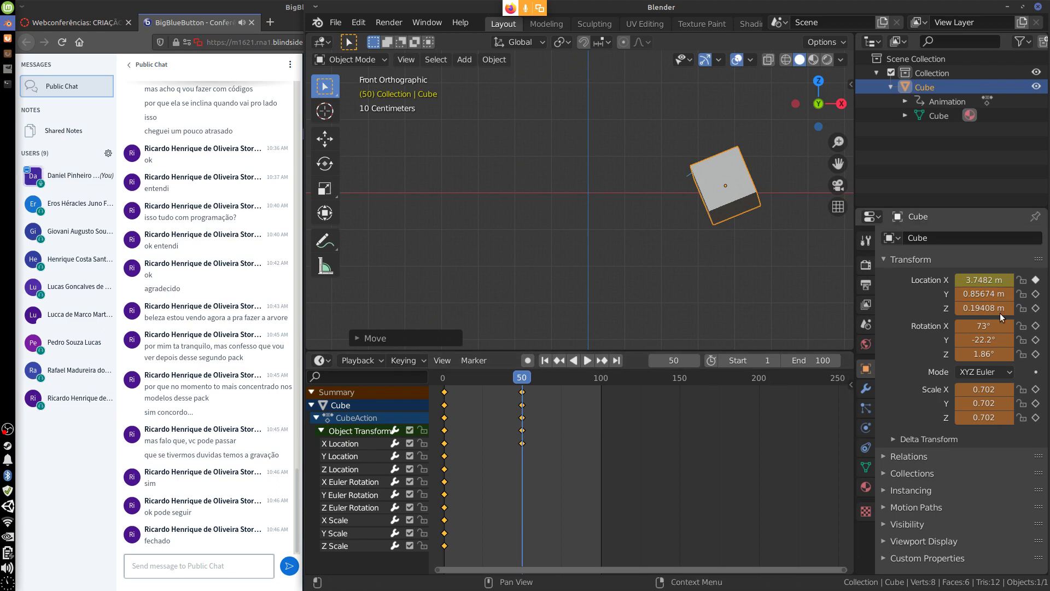
left_click(1036, 294)
left_click(1036, 308)
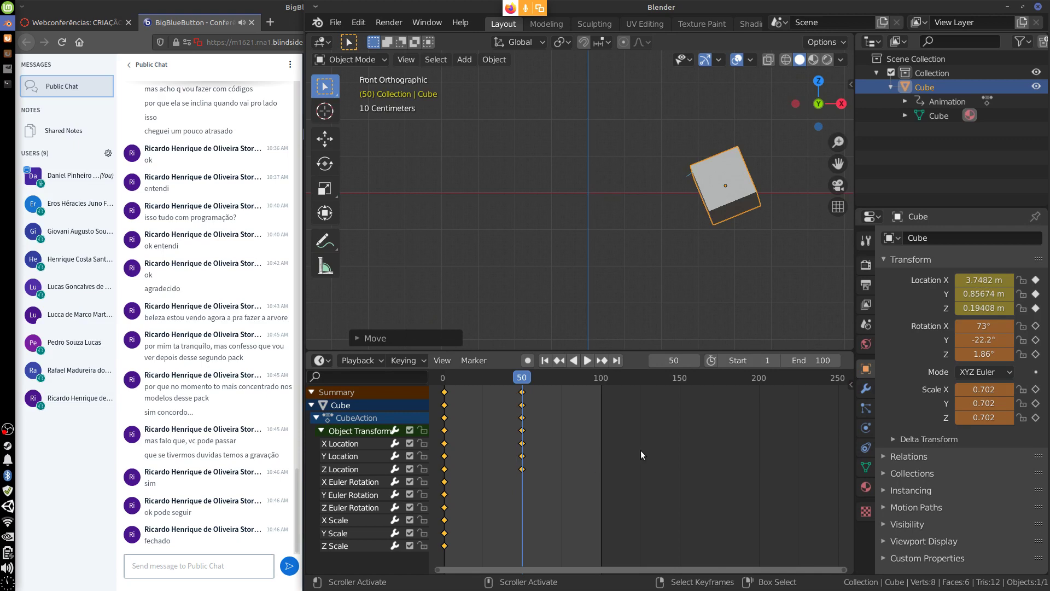
left_click(1035, 326)
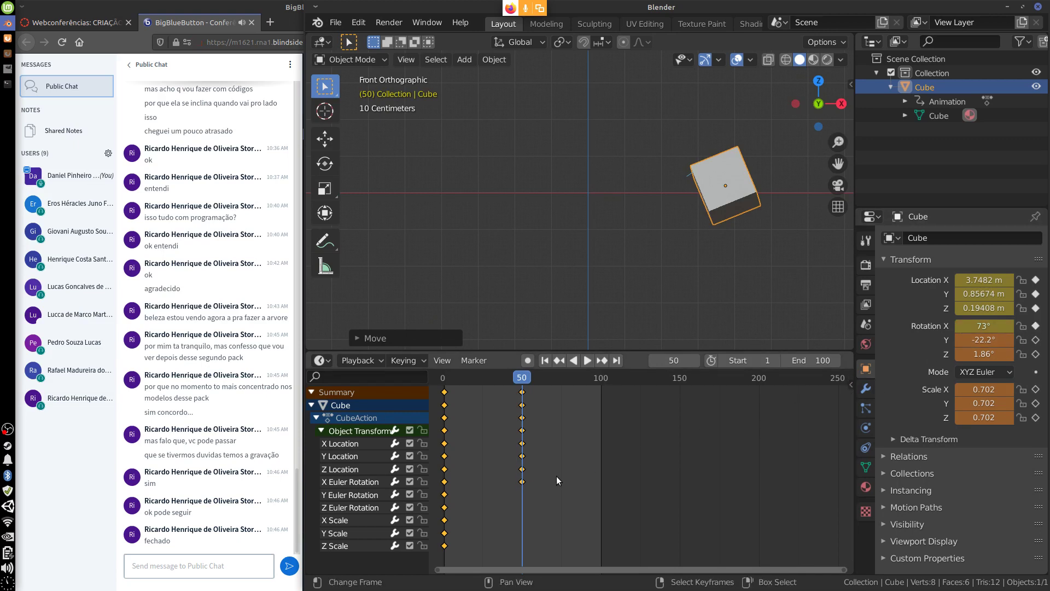
left_click(1035, 340)
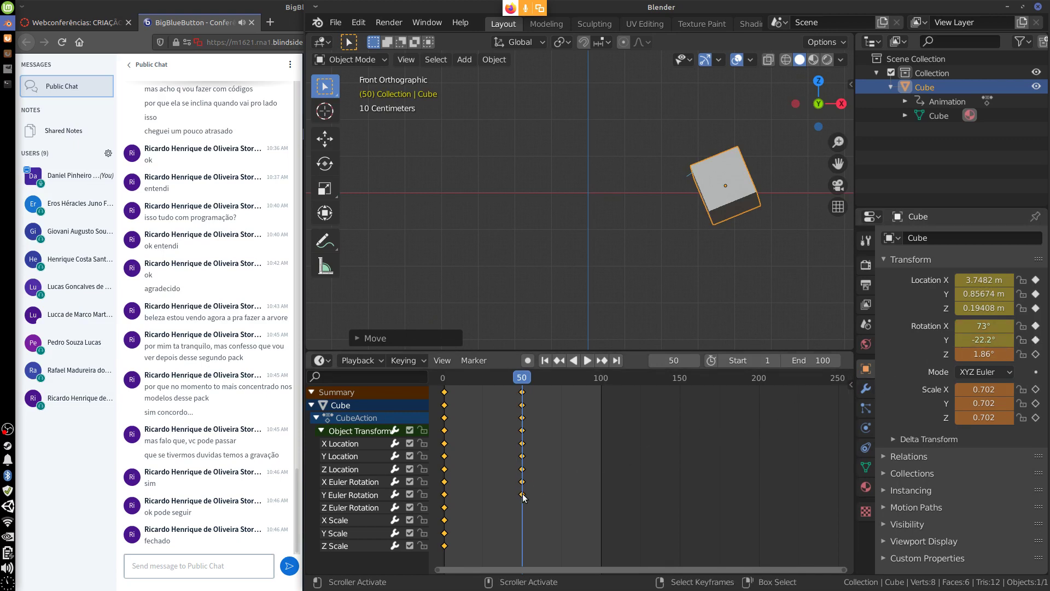
left_click(1036, 354)
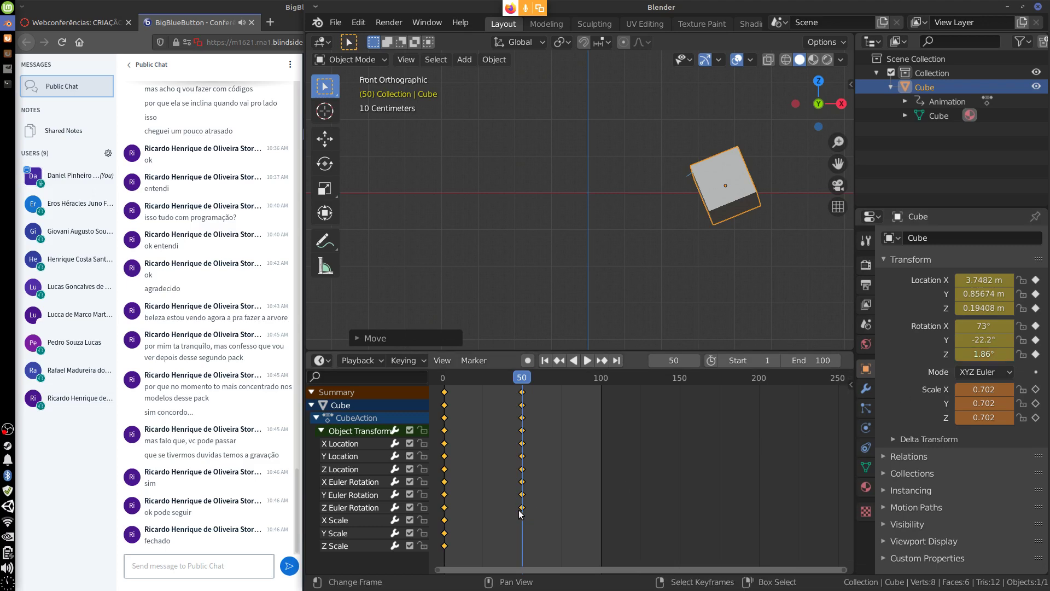
left_click(1036, 389)
left_click(1035, 404)
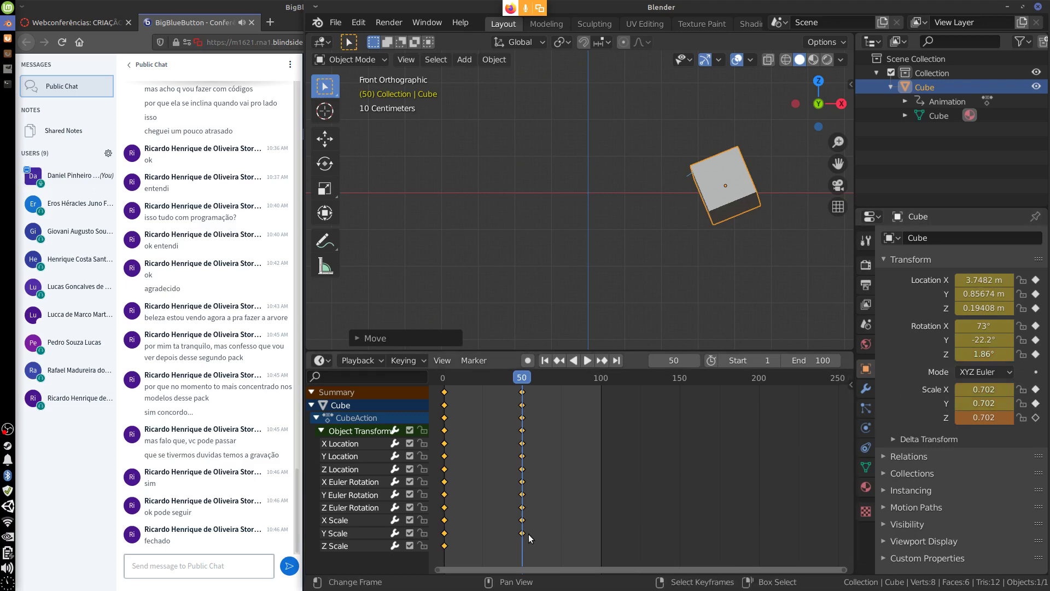
left_click(1036, 417)
Step: Switch the timeline repeatedly between frame 0 and frames past 50 to compare the cube's two keyed poses
left_click(443, 379)
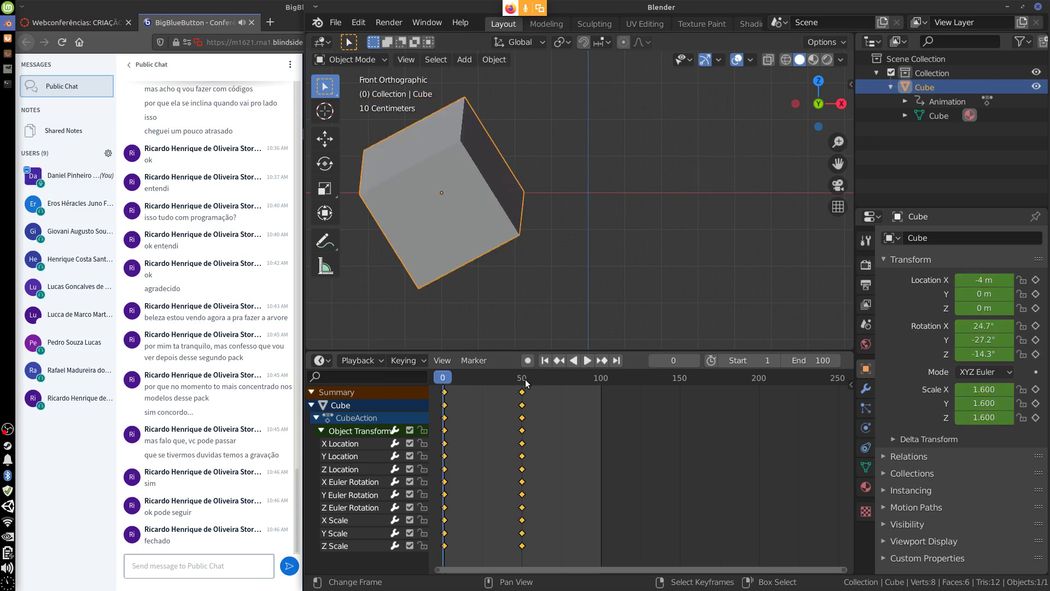
left_click_drag(537, 379, 578, 376)
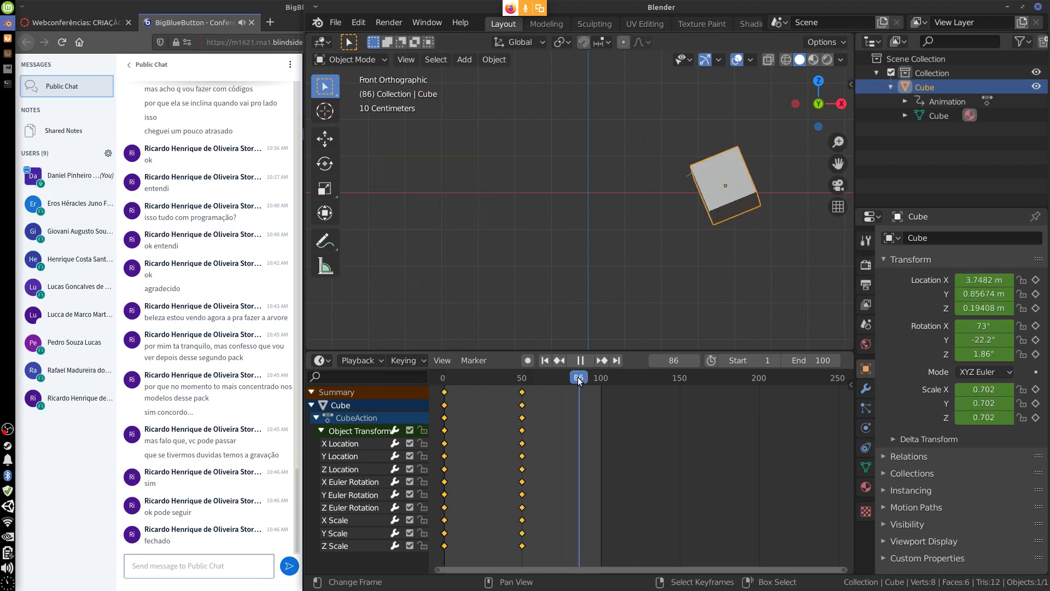
left_click(442, 378)
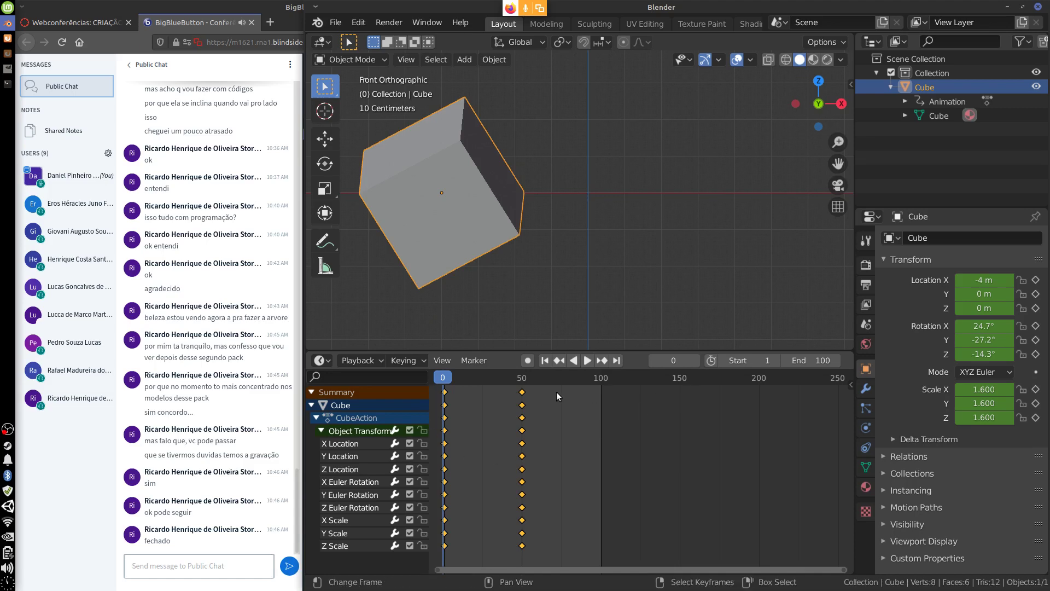
left_click(527, 379)
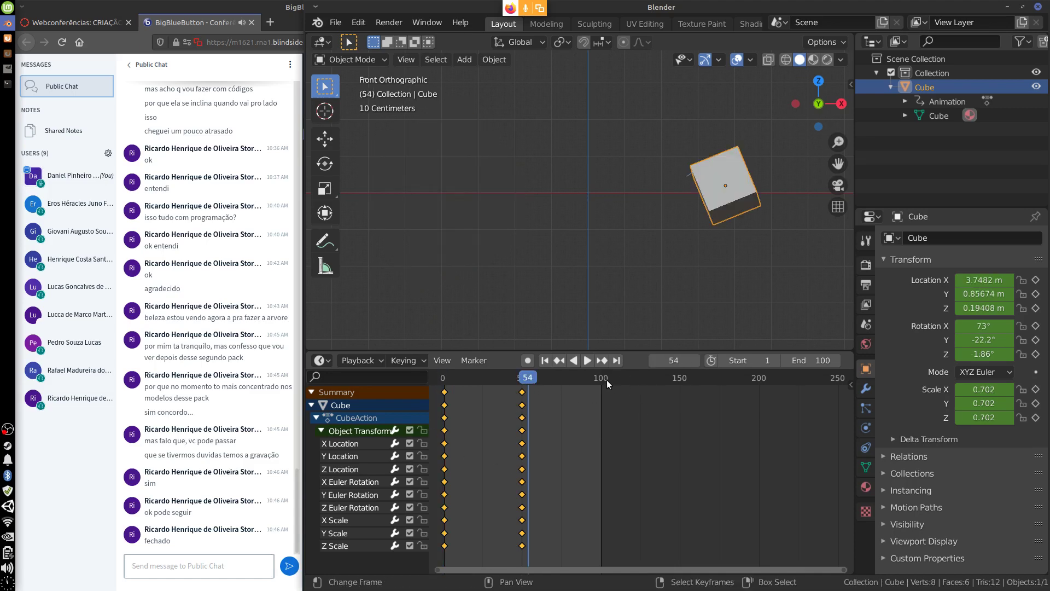
left_click(436, 385)
left_click(538, 382)
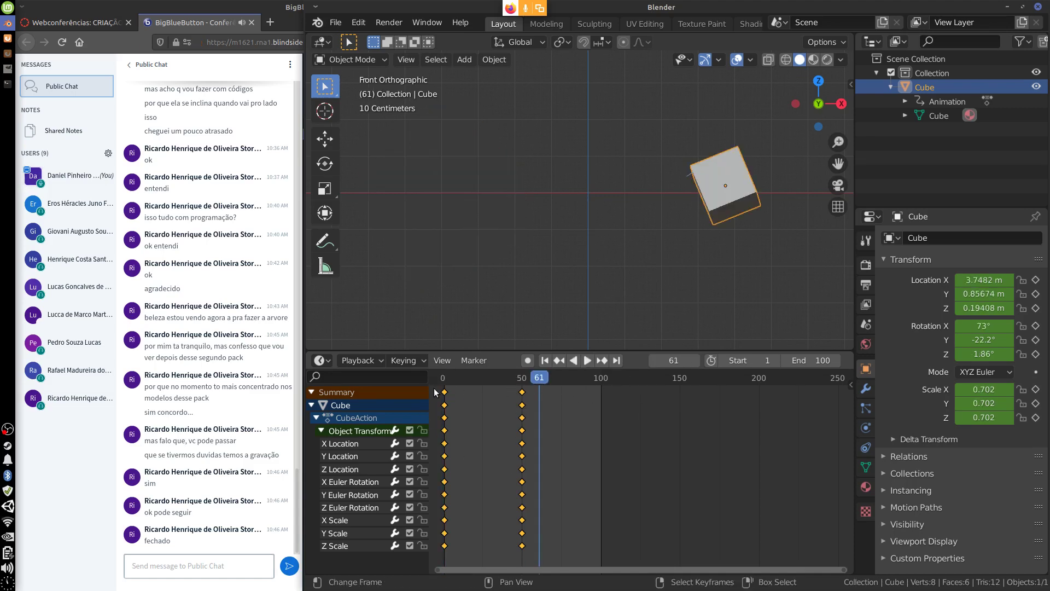
left_click(434, 386)
left_click(543, 379)
left_click(431, 380)
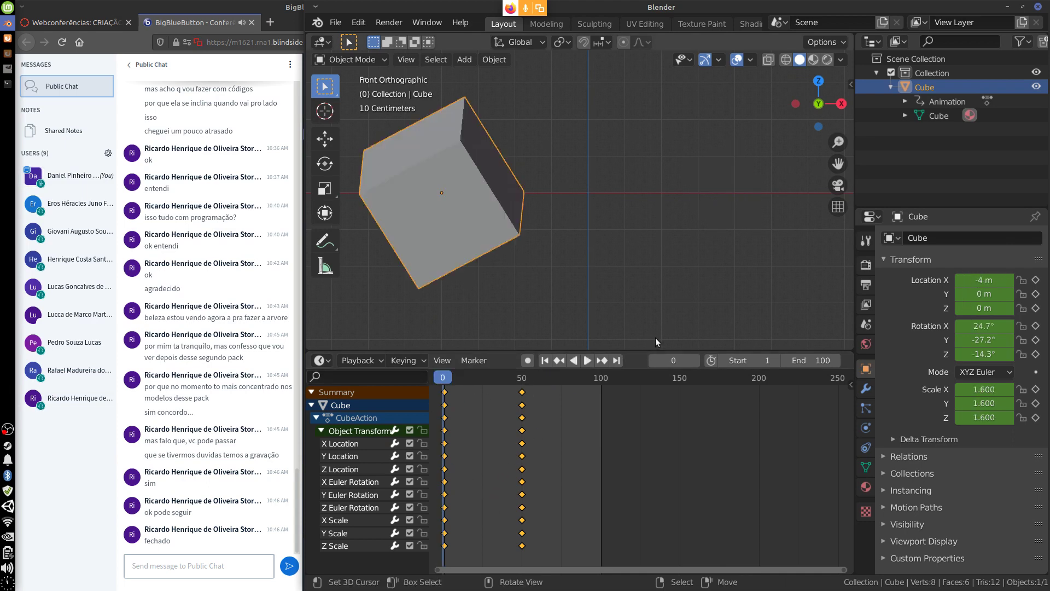
Step: Annotate the cube's X position as -4 at frame 0 and +3.7 at frame 61, and erase the second note
mouse_move(629, 279)
middle_mouse_down("shift")
mouse_move(659, 275)
mouse_move(640, 277)
middle_mouse_up("shift")
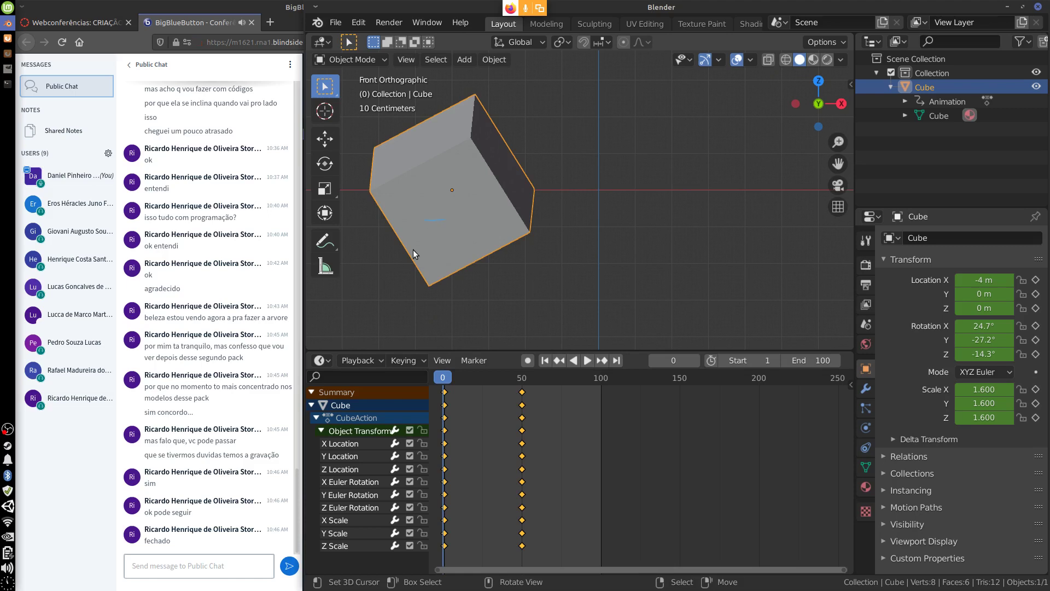
left_click_drag(460, 207, 475, 226)
left_click(539, 393)
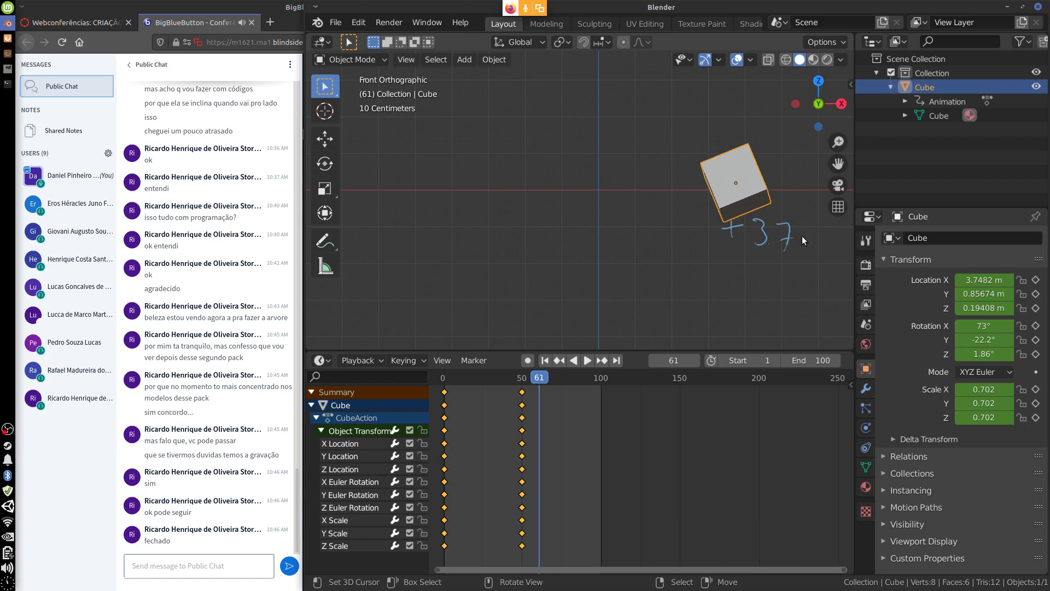
right_click_drag(784, 227, 738, 235)
Step: Annotate an interpolation example with 4, a circled 2, 0 and a rising curve below the cube, and erase it
left_click(459, 257)
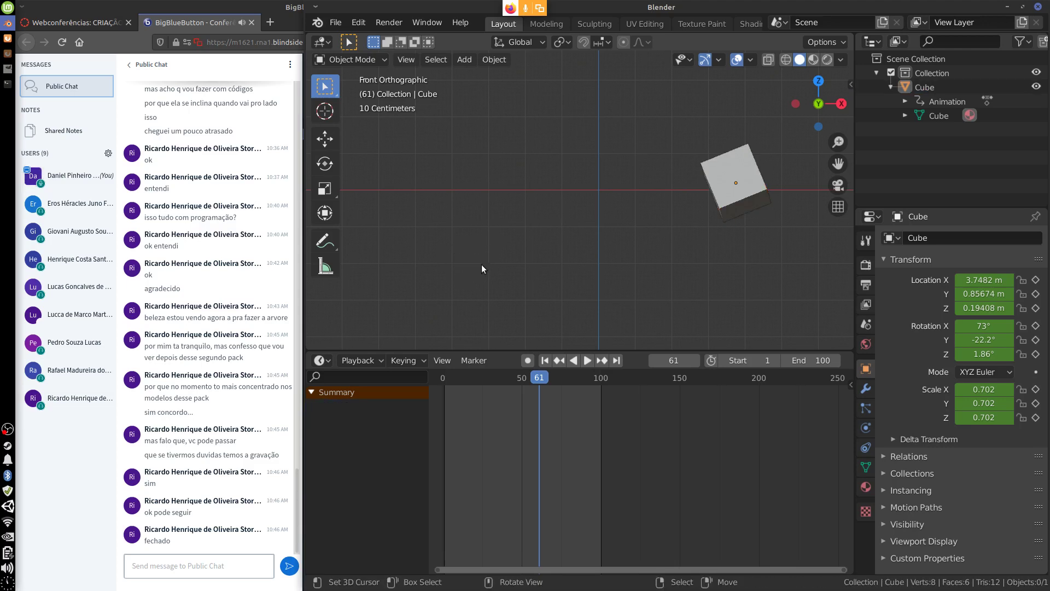
left_click(733, 187)
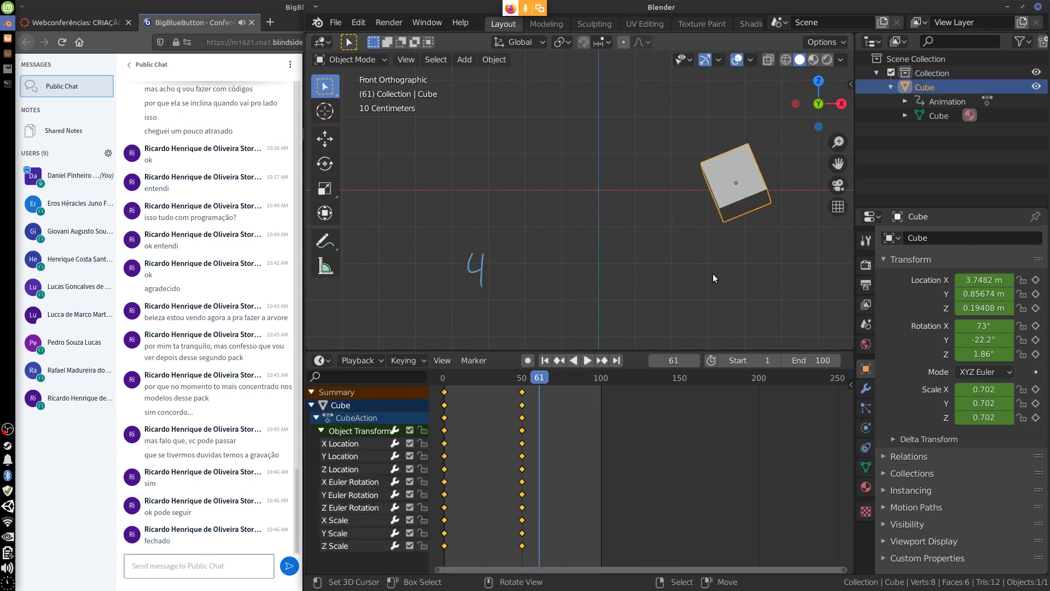
left_click_drag(718, 261, 723, 288)
mouse_move(593, 258)
left_mouse_down()
mouse_move(599, 275)
mouse_move(624, 256)
mouse_move(589, 250)
left_mouse_up()
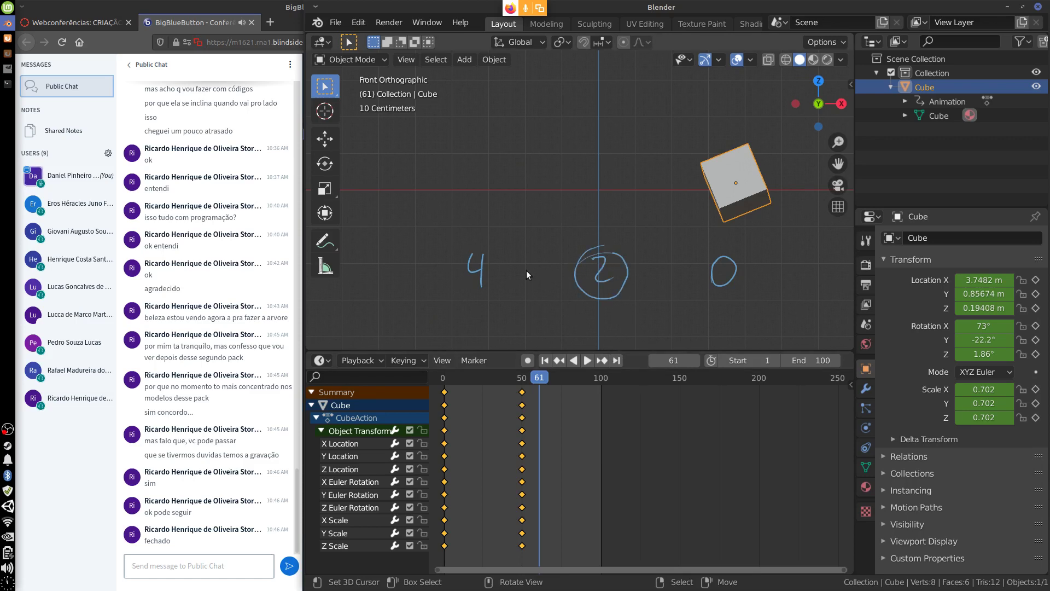
mouse_move(495, 277)
left_mouse_down()
mouse_move(629, 175)
mouse_move(714, 139)
left_mouse_up()
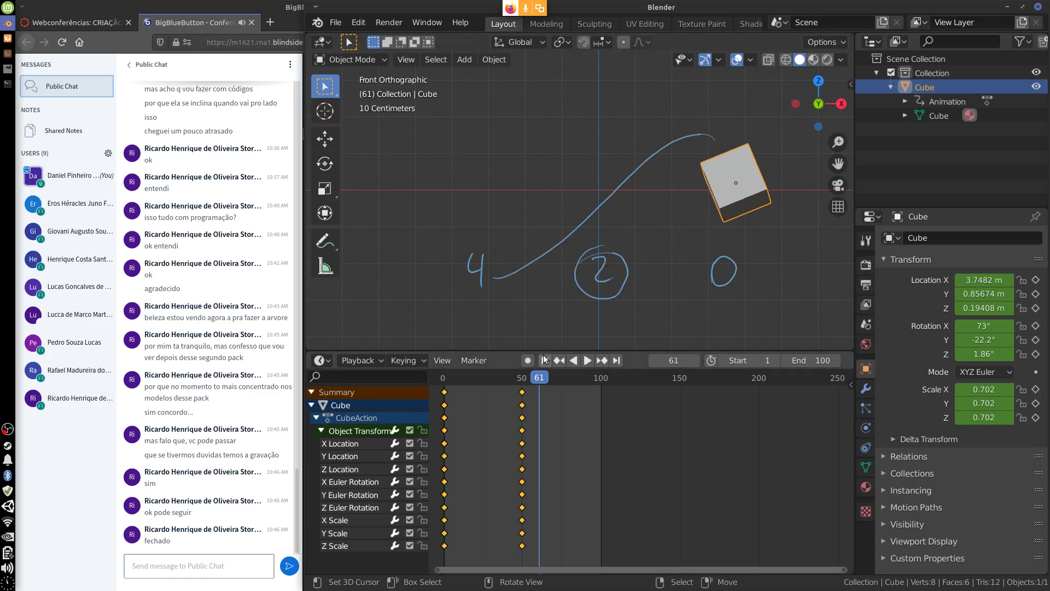
mouse_move(477, 281)
right_mouse_down()
mouse_move(478, 303)
mouse_move(552, 273)
mouse_move(712, 287)
mouse_move(745, 264)
mouse_move(718, 279)
right_mouse_up()
mouse_move(738, 119)
right_mouse_down()
mouse_move(617, 178)
mouse_move(555, 255)
right_mouse_up()
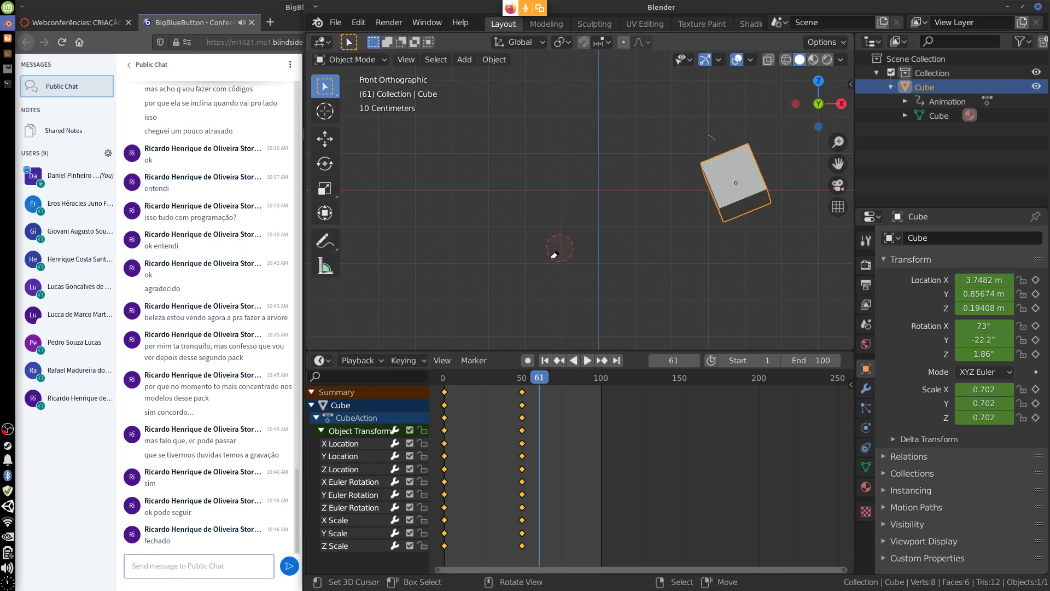
right_click_drag(712, 144, 718, 157)
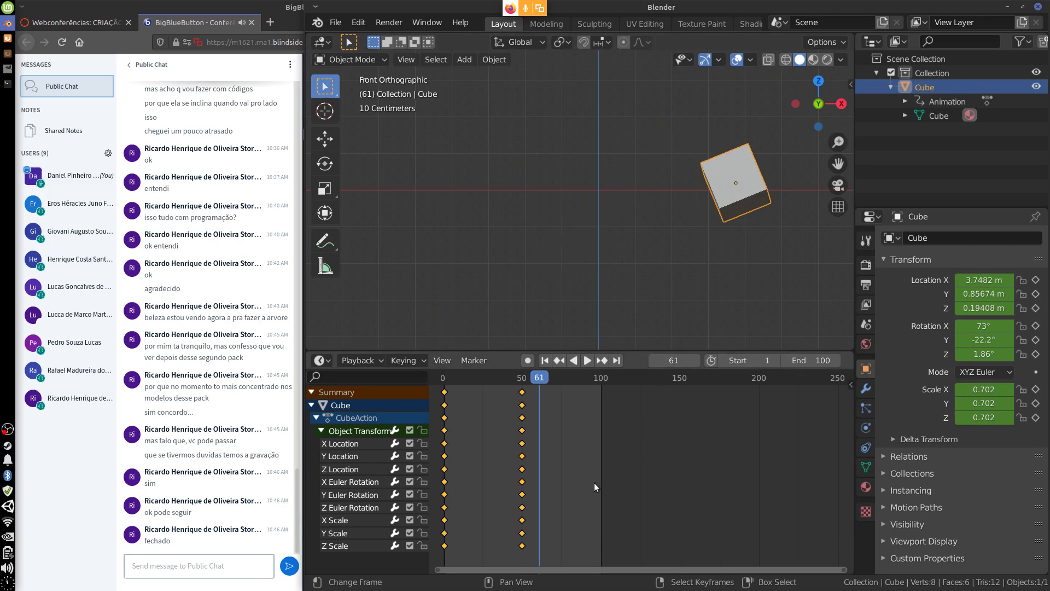
Step: Return to frame 0, run the playback briefly and erase the leftover -4 annotation over the cube
left_click(441, 385)
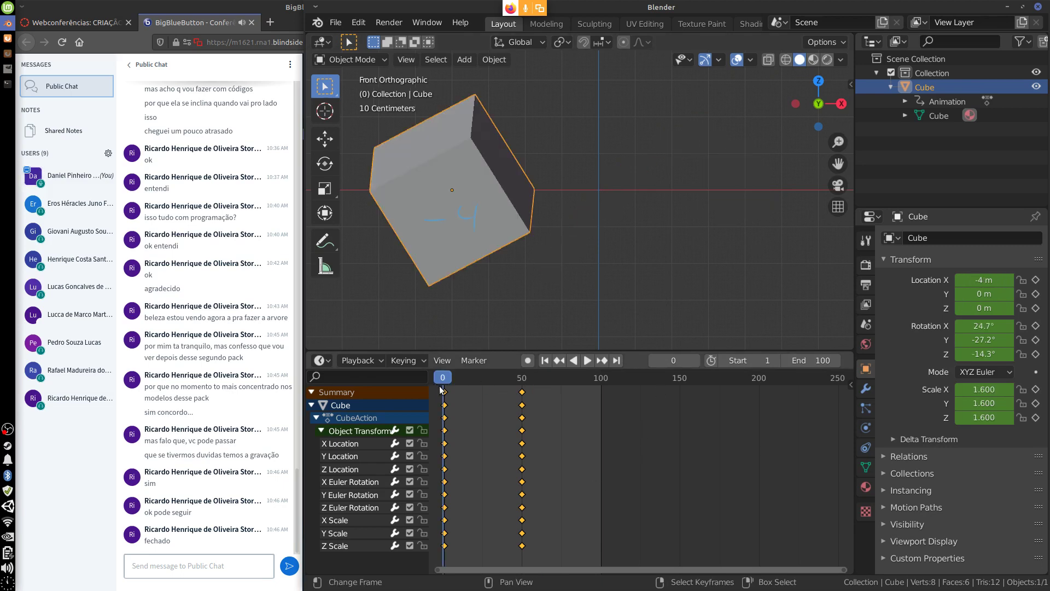
left_click(588, 360)
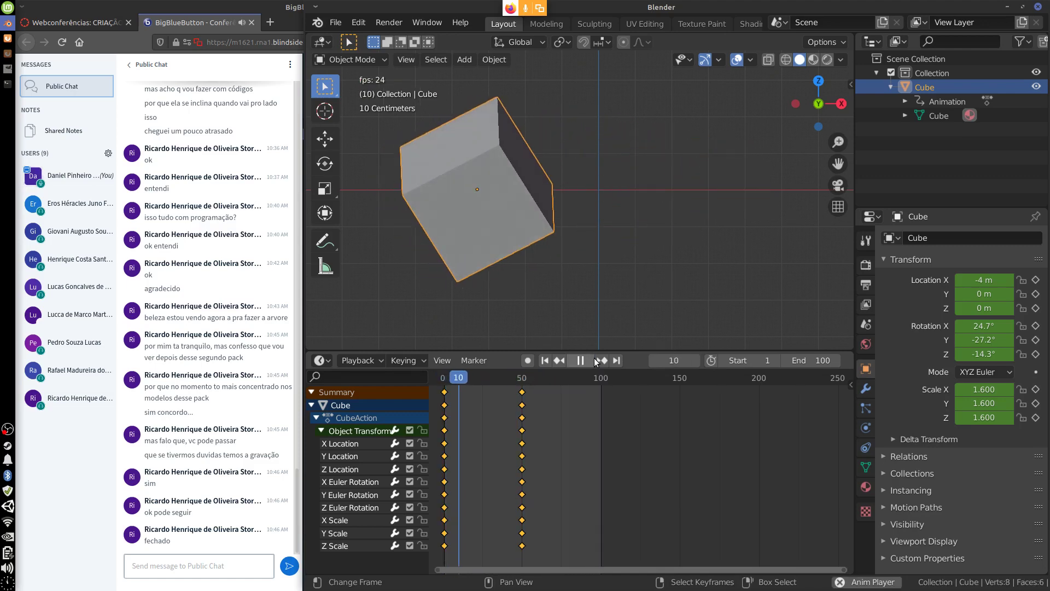
key("Escape")
key("d")
mouse_move(480, 218)
right_mouse_down()
mouse_move(494, 216)
mouse_move(425, 223)
right_mouse_up()
Step: Play the animation and stop at frame 25 to examine the cube's interpolated transform values
key("space")
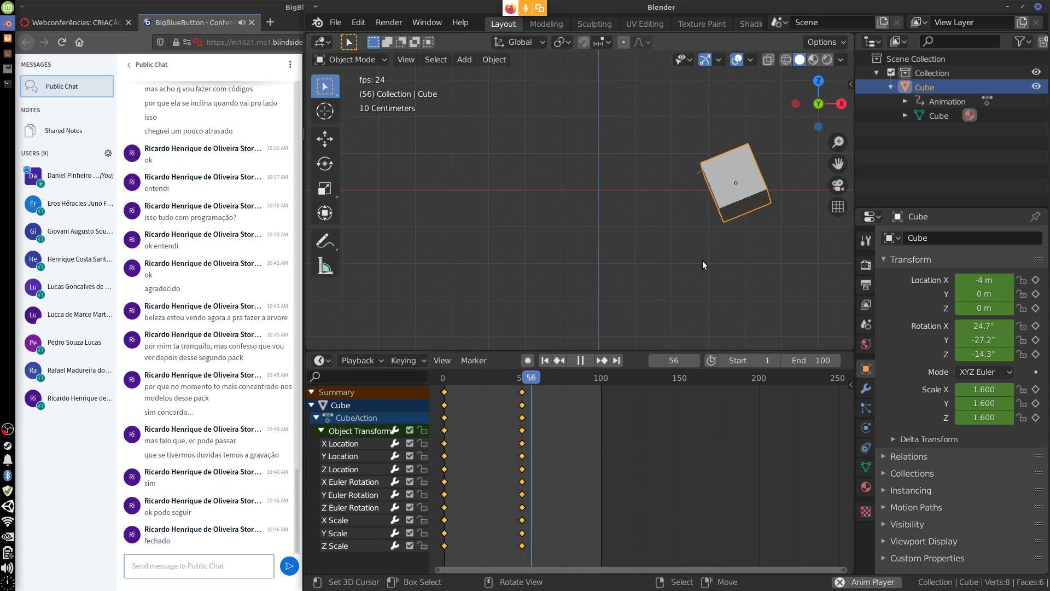
left_click_drag(459, 383, 482, 392)
key("space")
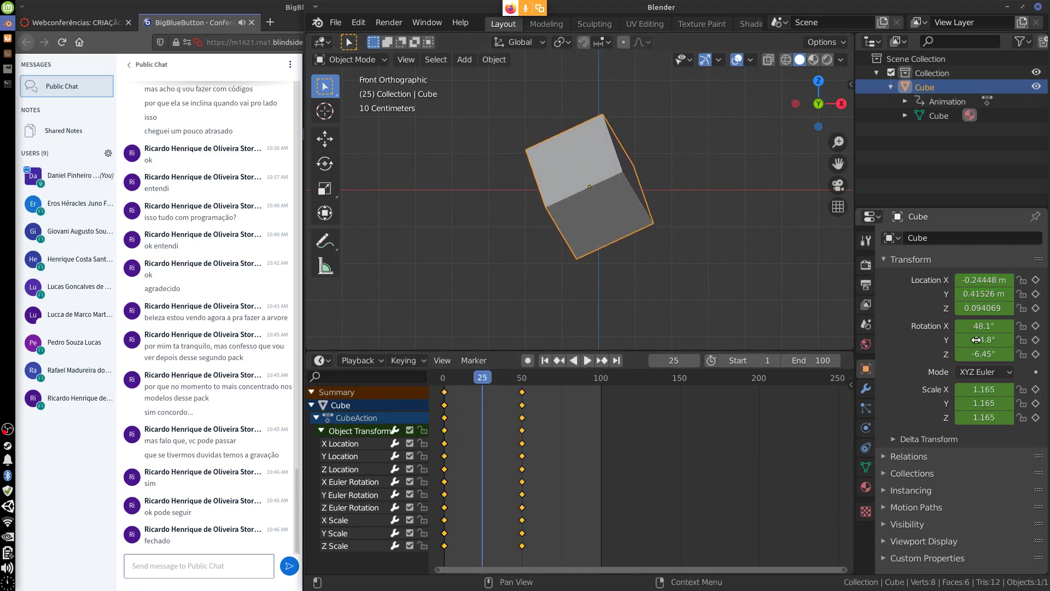
Step: Return to frame 1 and play the keyed motion through to frame 51
key("space")
left_click_drag(482, 379, 444, 436)
left_click_drag(457, 378, 449, 379)
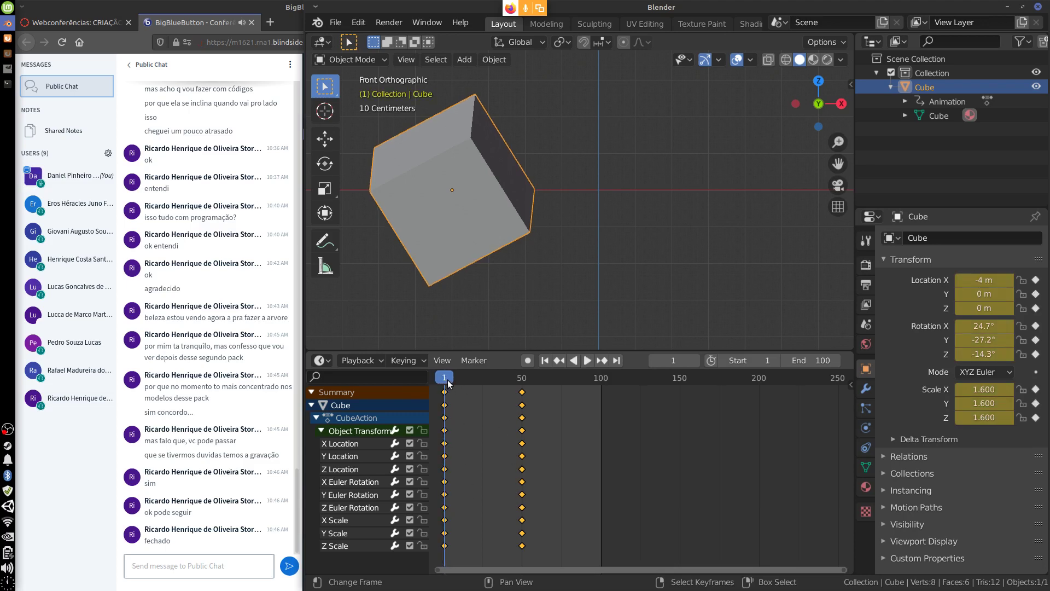
key("space")
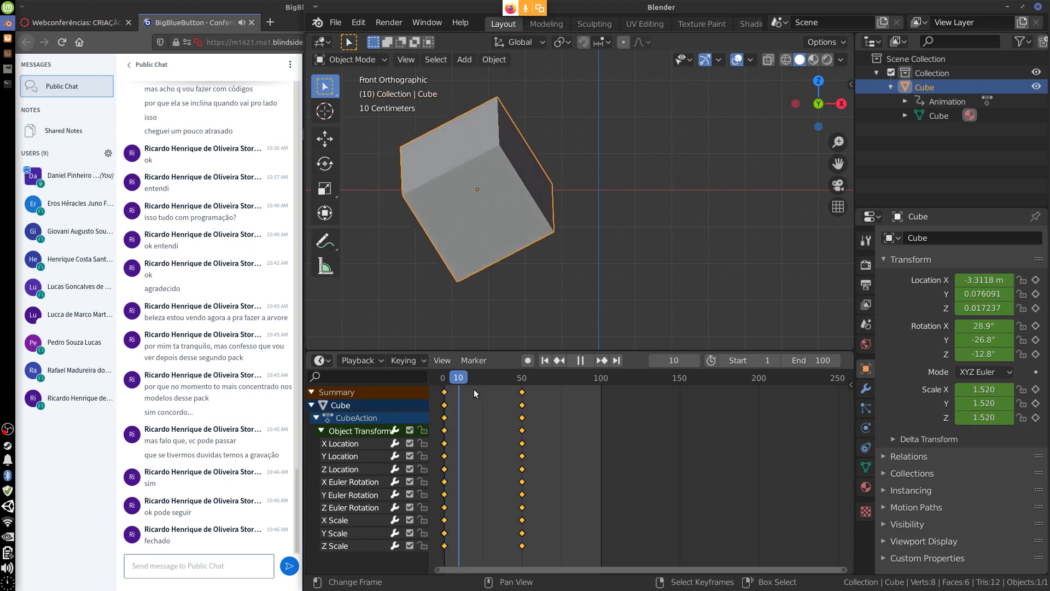
key("space")
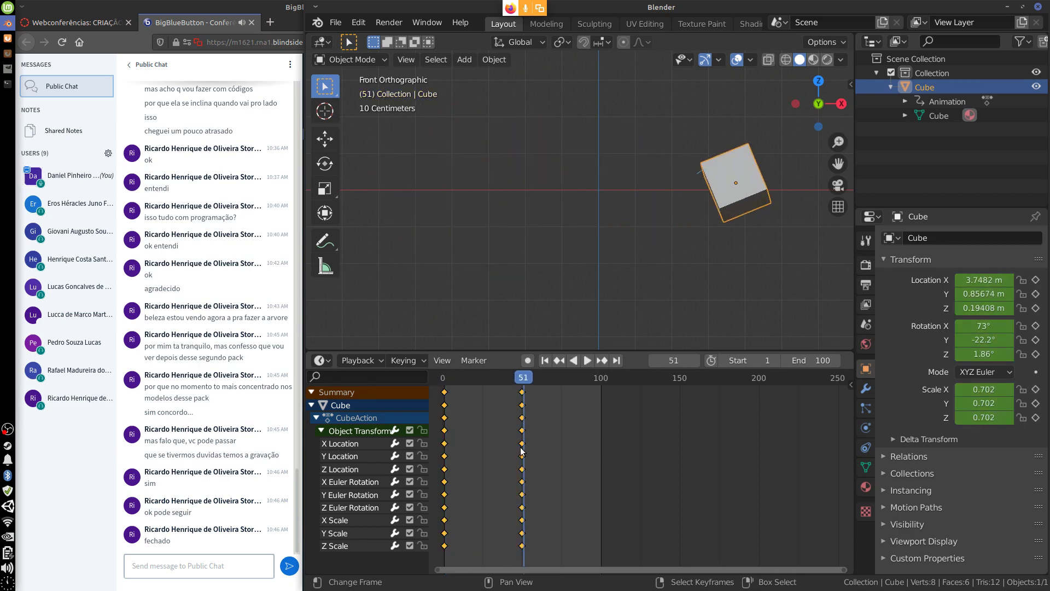
Step: At frame 24, shrink the cube to a scale of about 0.147 and place it above the origin at about X -0.02 m, Z 2.72 m
left_click_drag(523, 382, 482, 424)
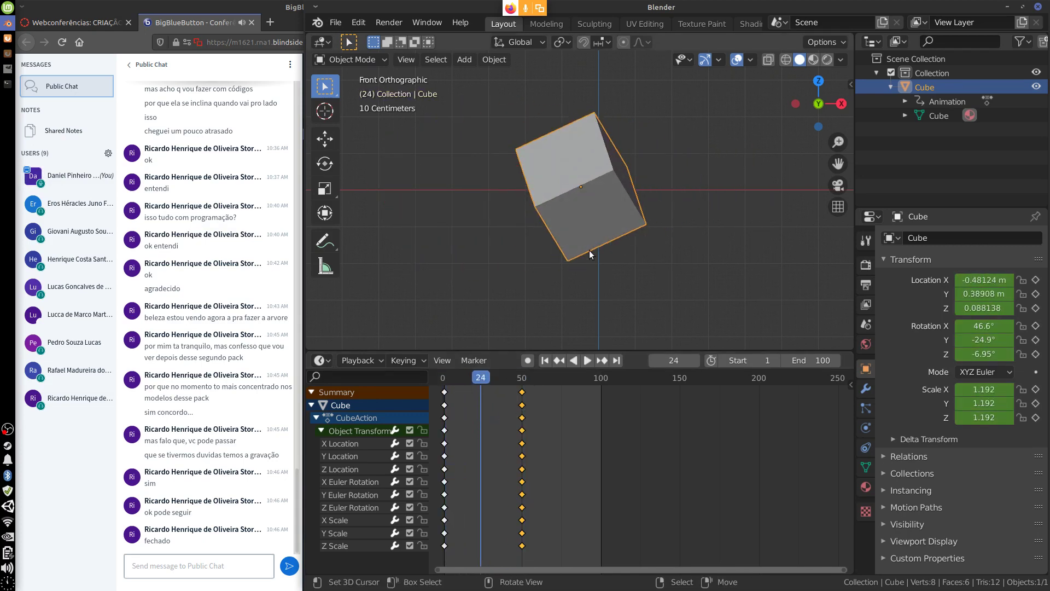
key("g")
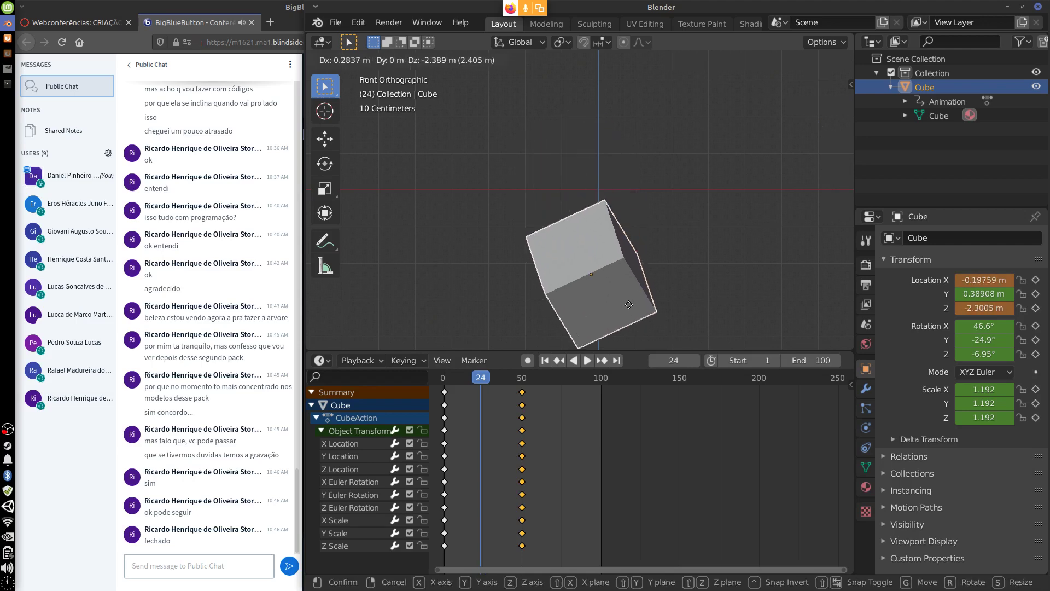
left_click(652, 165)
key("s")
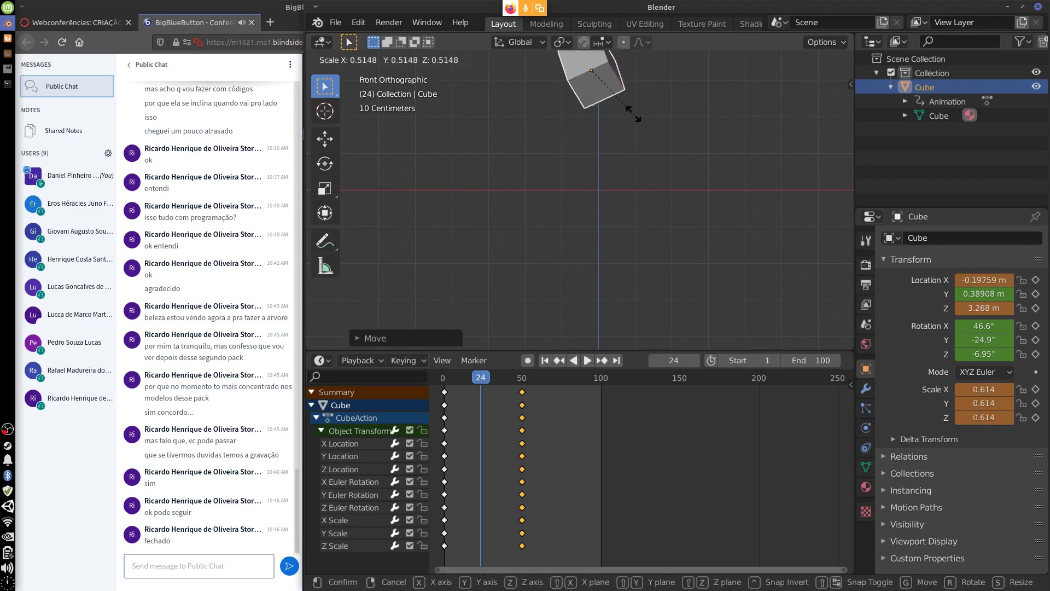
left_click(601, 85)
key("g")
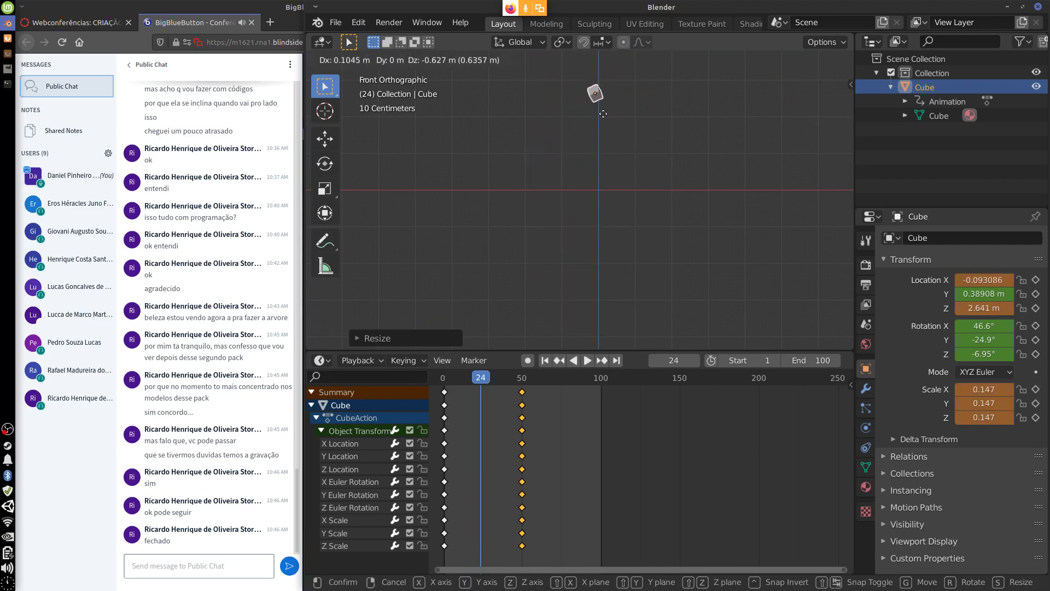
left_click(605, 115)
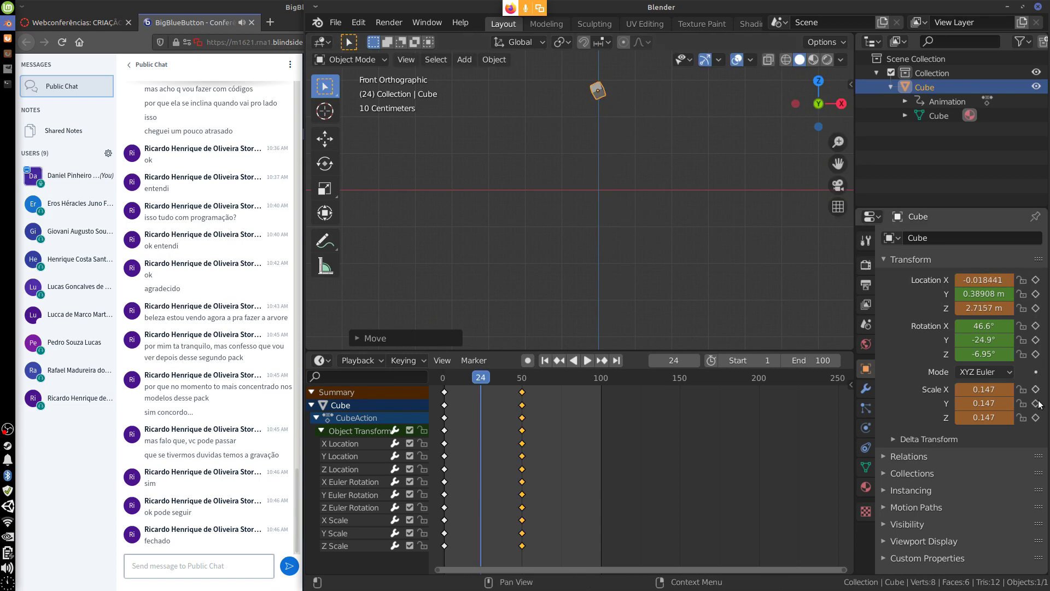
Step: Insert a LocRotScale keyframe on the cube at frame 24 and scrub the timeline back to frame 1
left_click(490, 59)
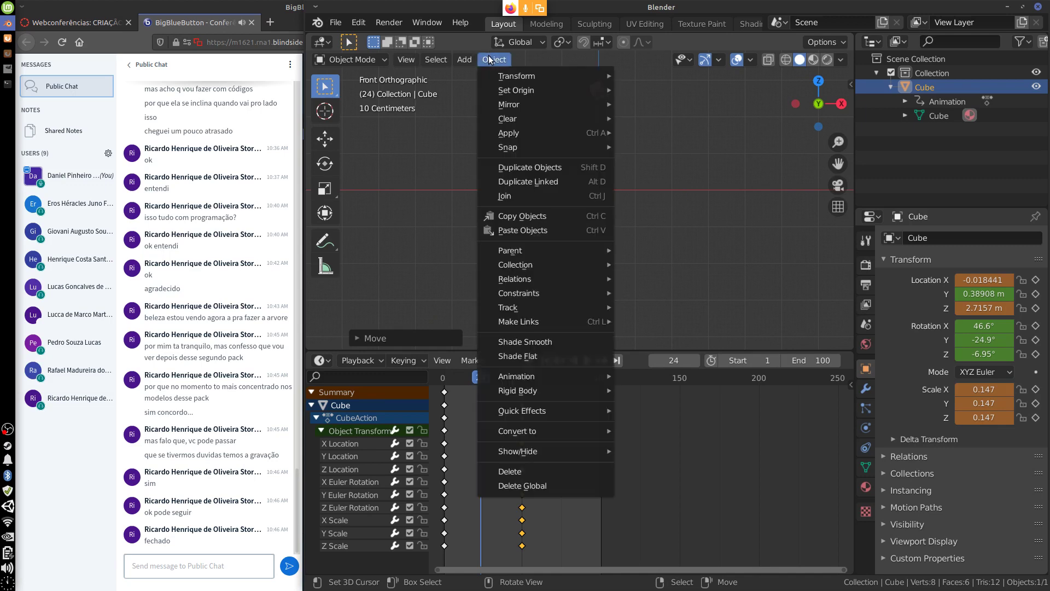
mouse_move(559, 379)
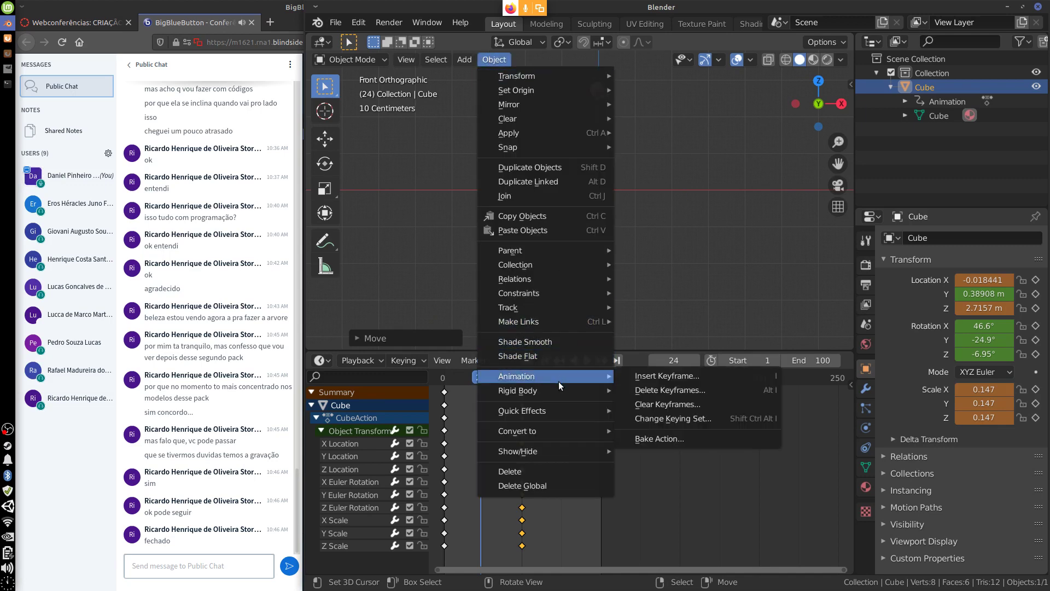
left_click(705, 377)
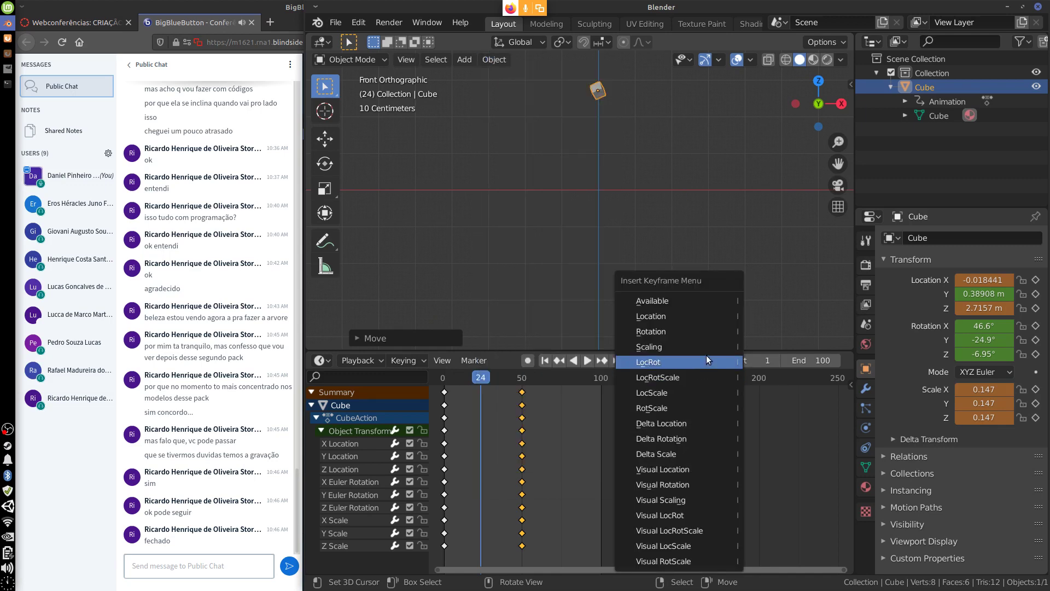
left_click(673, 379)
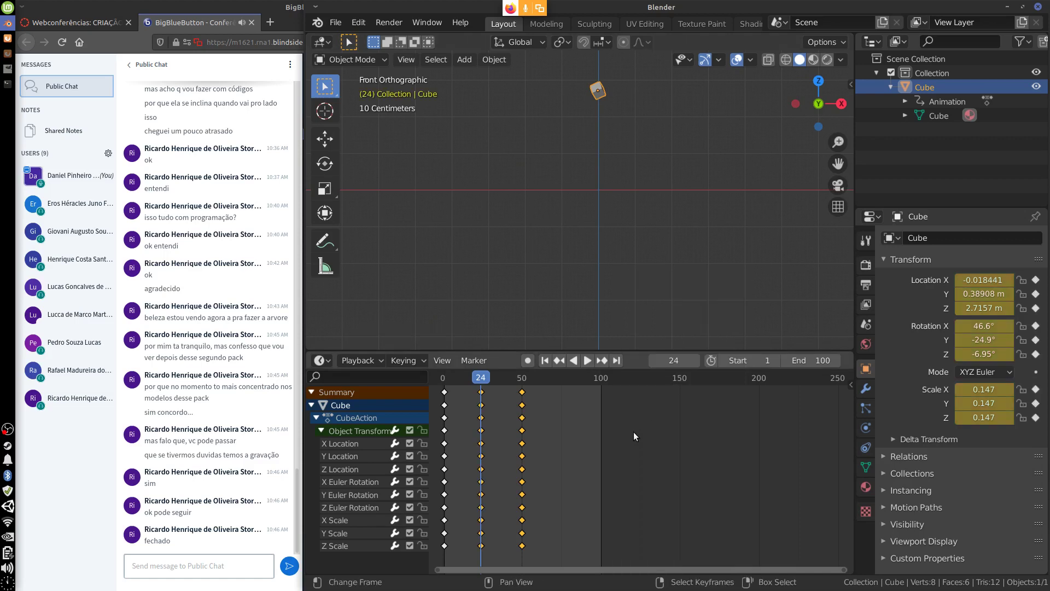
left_click_drag(470, 380, 444, 438)
Step: Try shifting the Y Euler Rotation and Y Location keyframes at frame 50 individually, and scaling the Z Location one in time
right_click(482, 391)
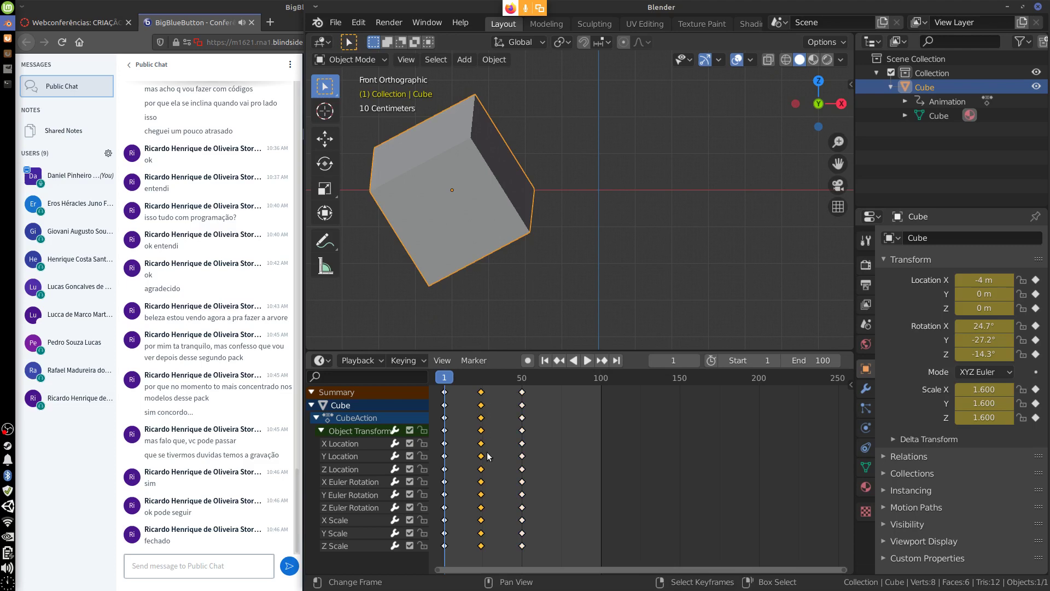
left_click(522, 405)
left_click(522, 445)
left_click(522, 470)
left_click(522, 494)
key("g")
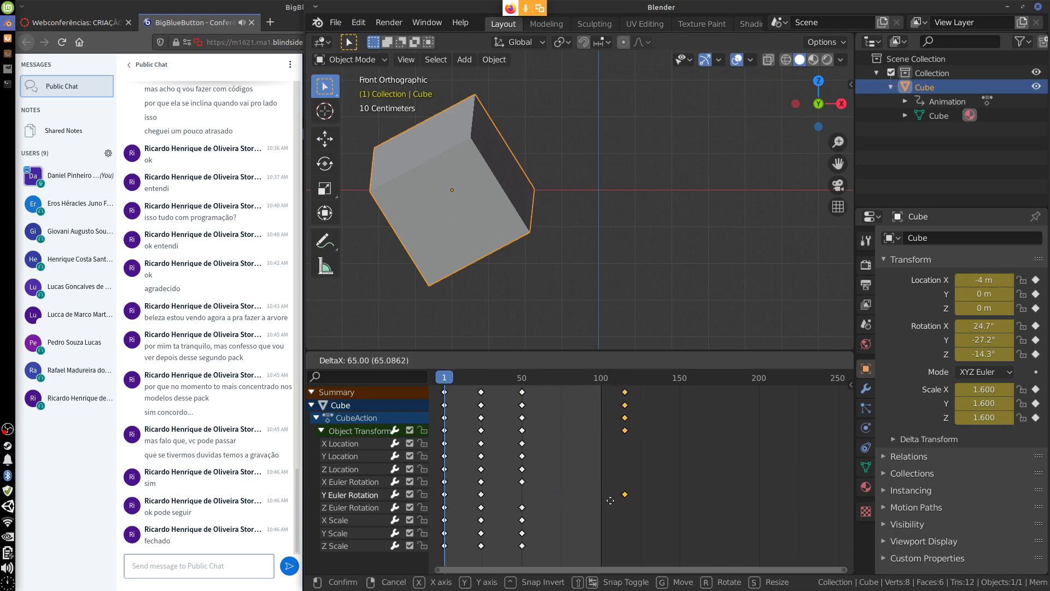
right_click(516, 513)
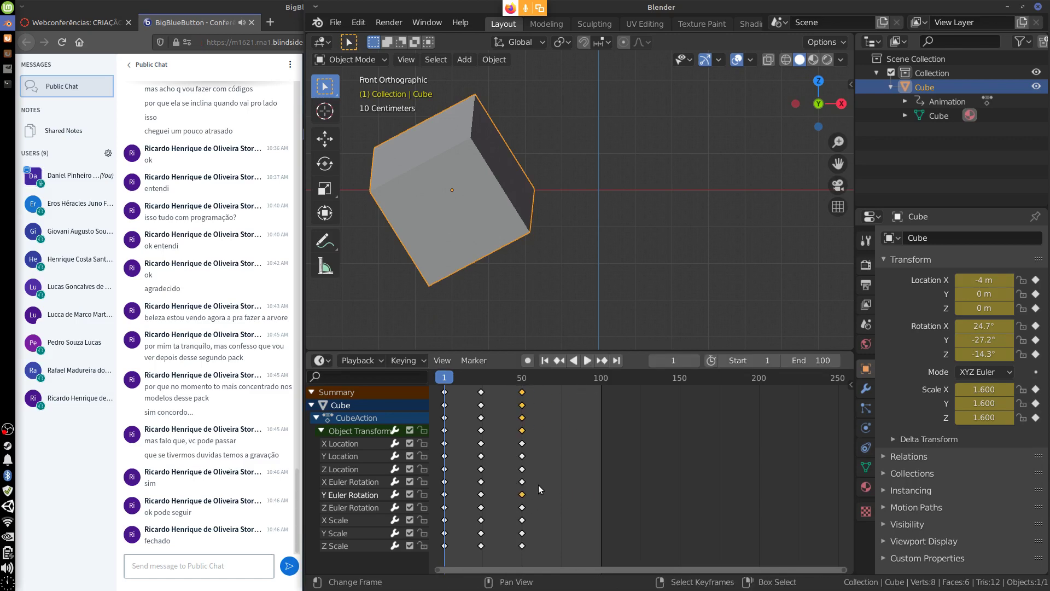
left_click(523, 461)
key("g")
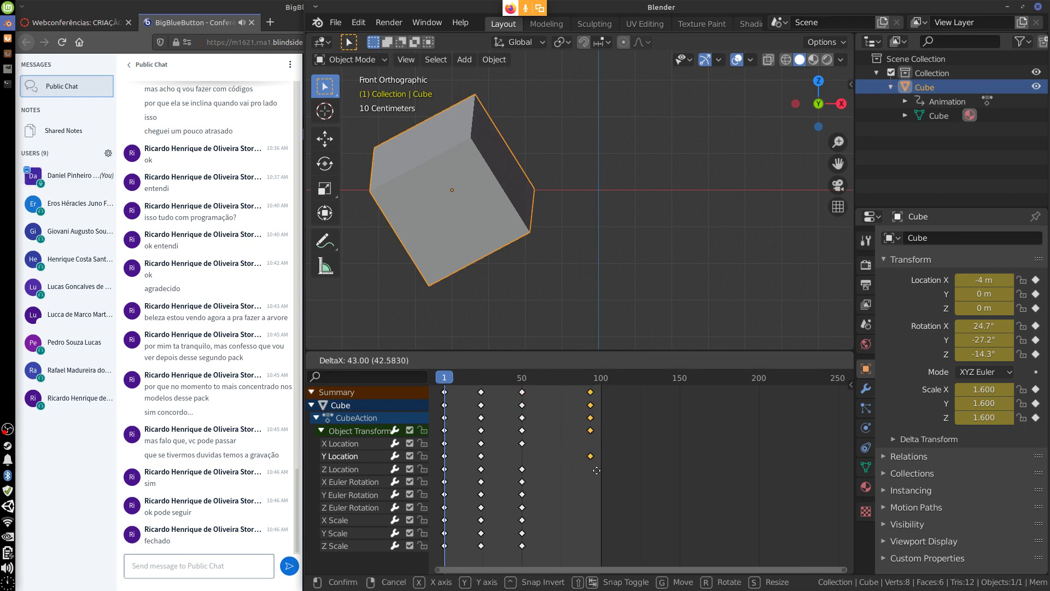
key("Escape")
left_click(523, 470)
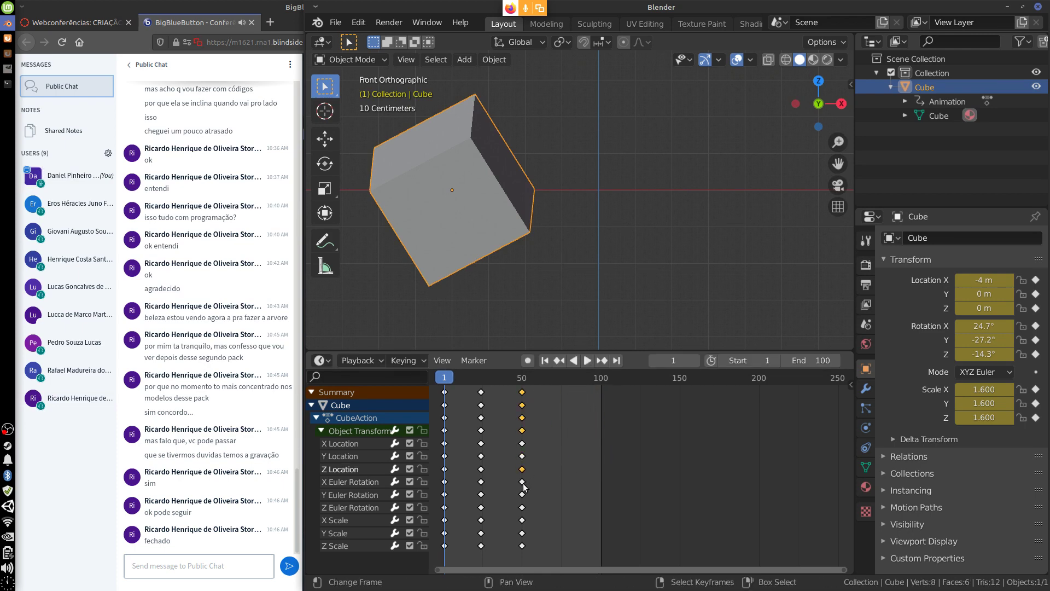
key("s")
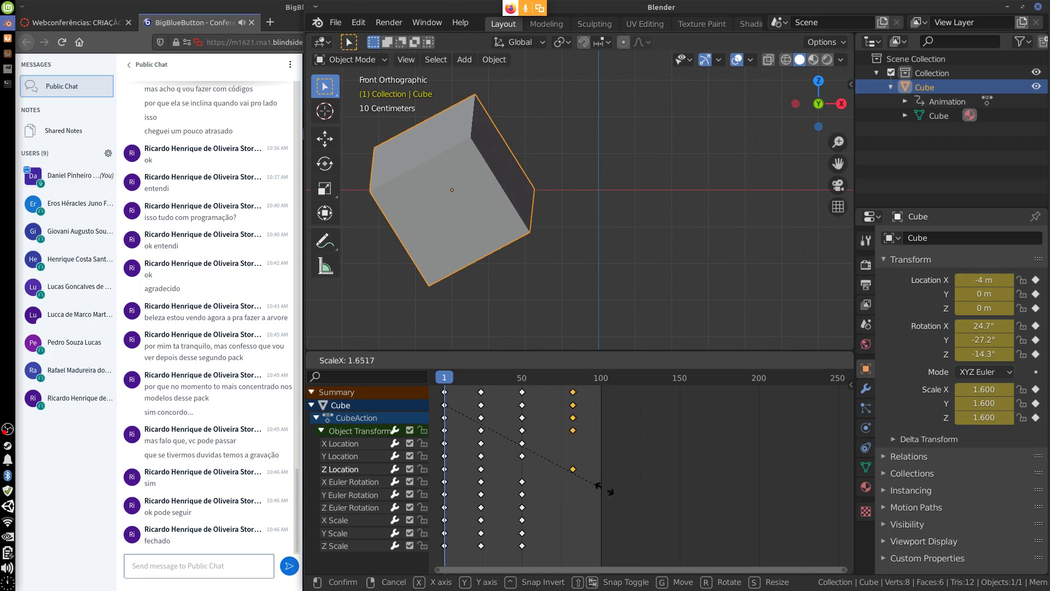
key("Escape")
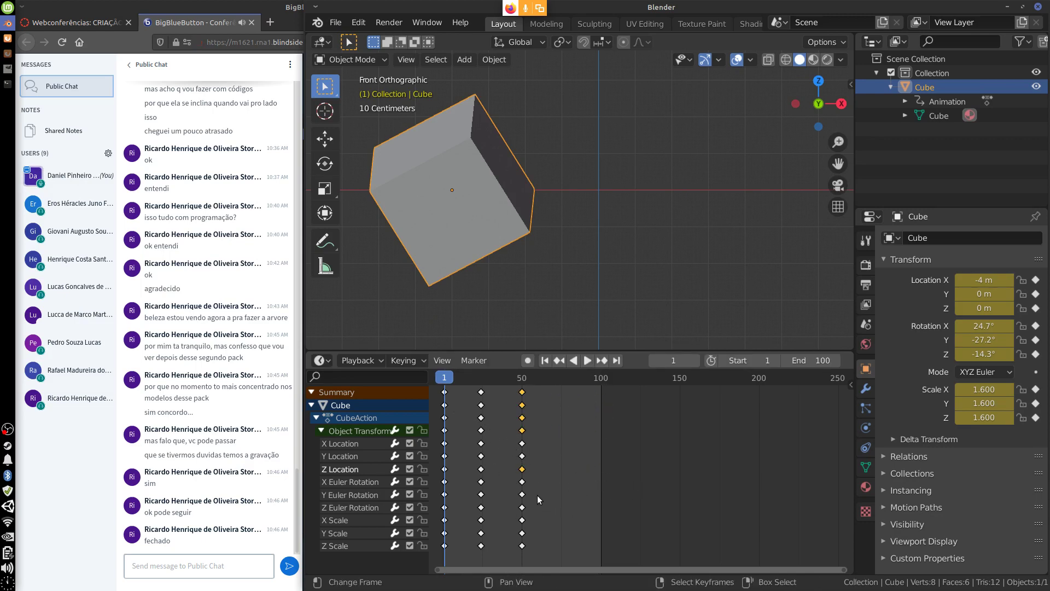
Step: Shift the frame-50 keyframes to about 61, 68, 78 for X/Y/Z Location, 89, 98, 82 for X/Y/Z Rotation and 64 for X Scale, and preview
left_click(523, 444)
left_click_drag(523, 445, 539, 444)
left_click(523, 457)
right_click_drag(528, 459, 593, 468)
right_click_drag(523, 481, 623, 480)
right_click_drag(523, 495, 544, 520)
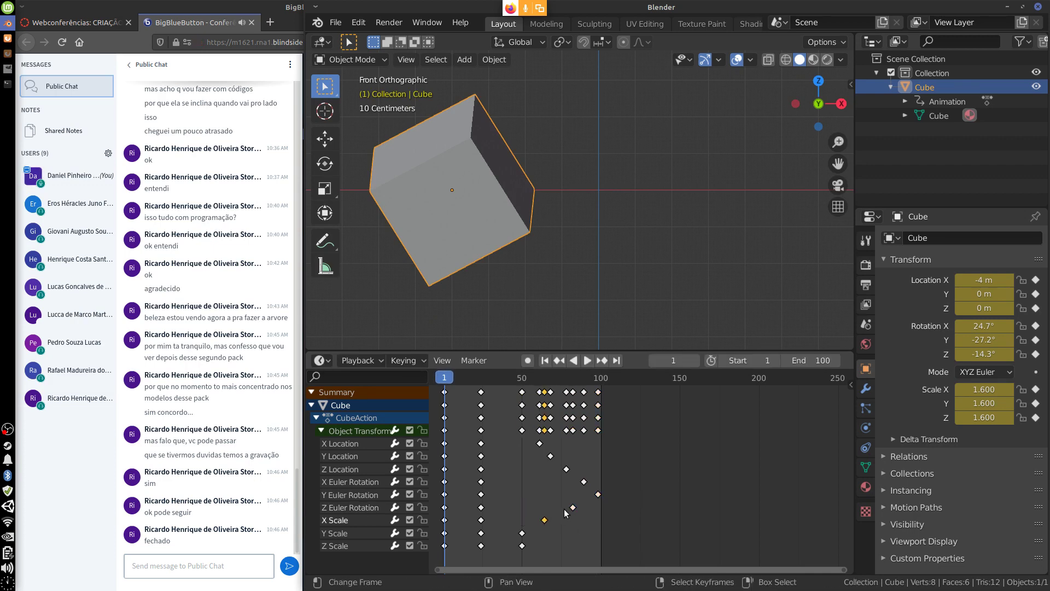
key("space")
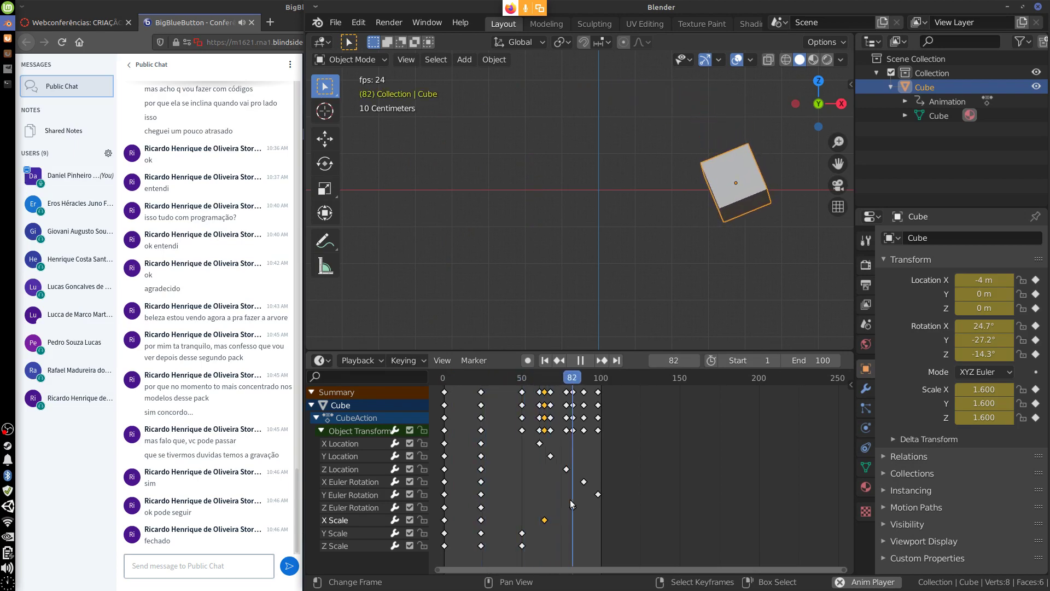
key("Escape")
Step: Move the frame-50 keyframe of Y Scale to about frame 92 and that of Z Scale to about frame 71
right_click(522, 533)
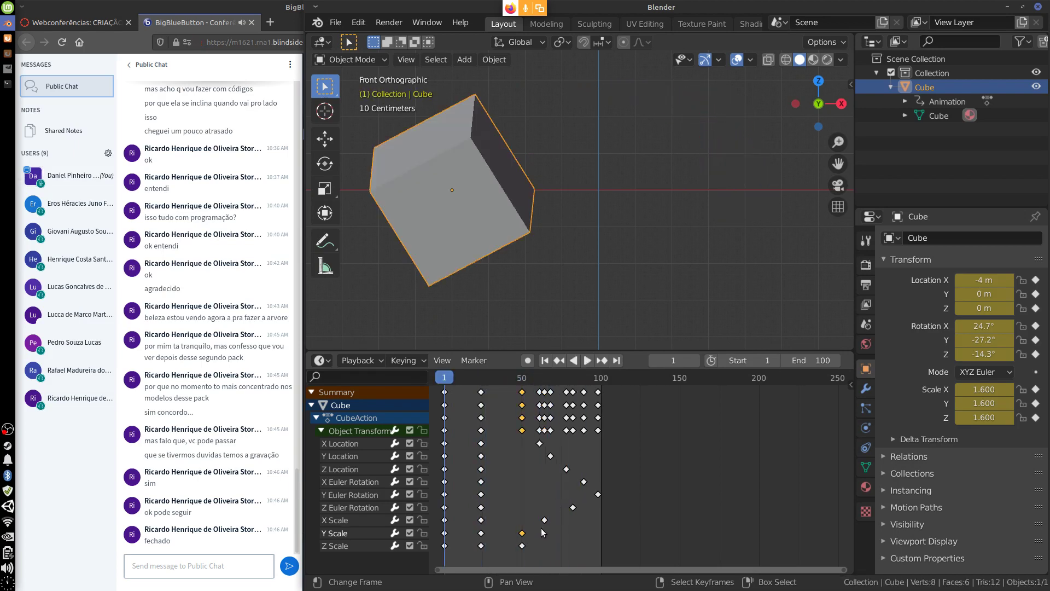
key("g")
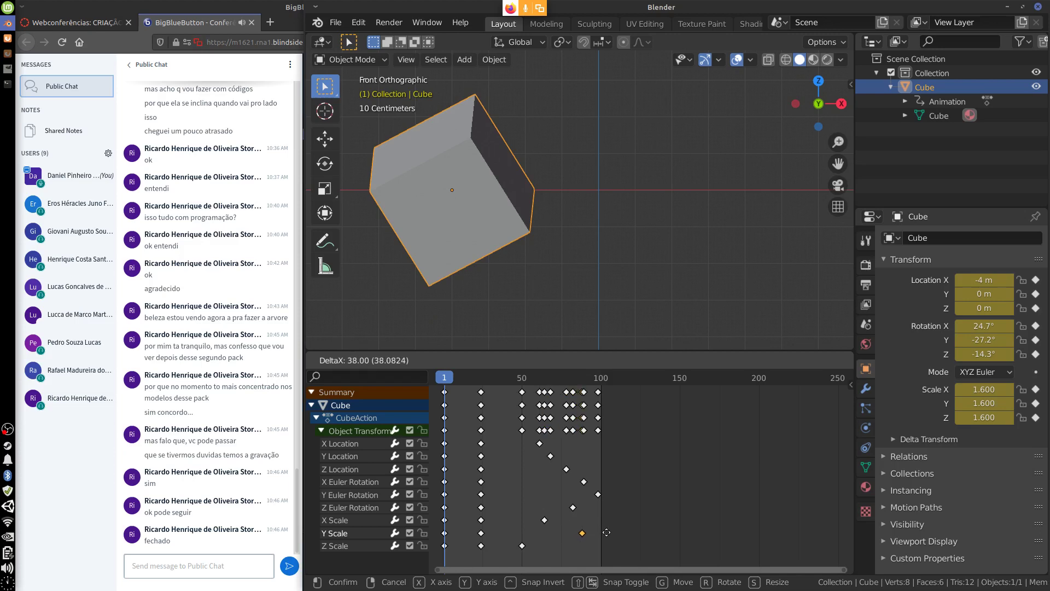
left_click(611, 533)
right_click(522, 545)
key("g")
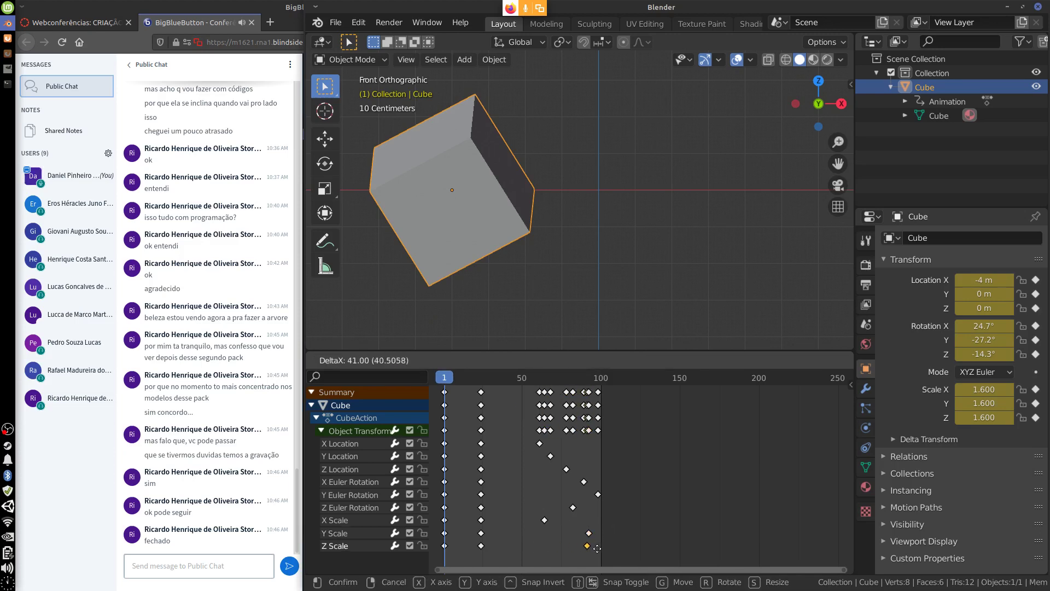
left_click(579, 548)
key("g")
left_click(570, 544)
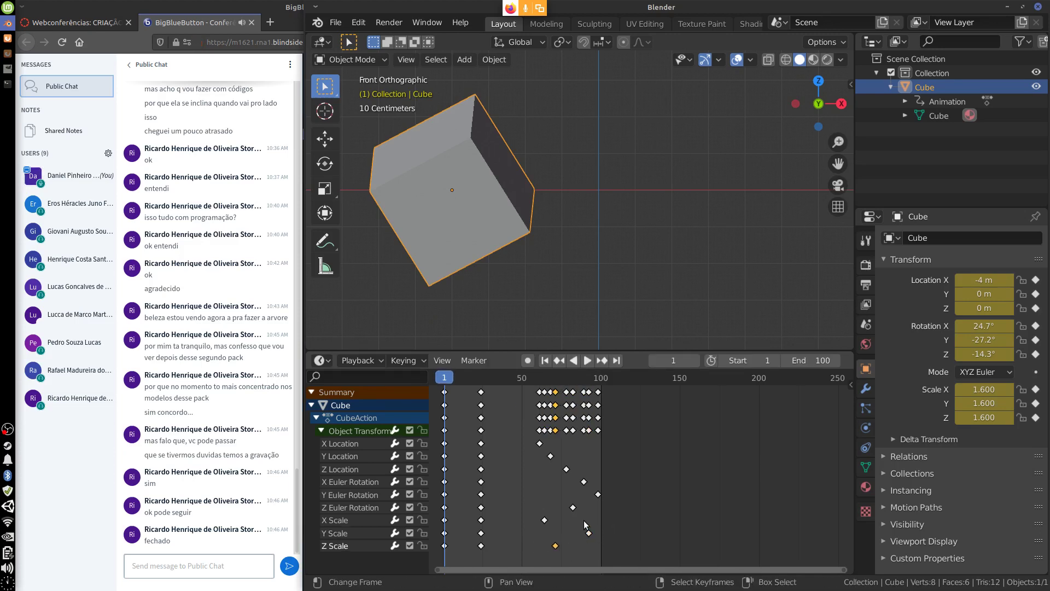
Step: Play the animation with the staggered keyframes, return to frame 1 and play it again to examine each channel's timing
key("space")
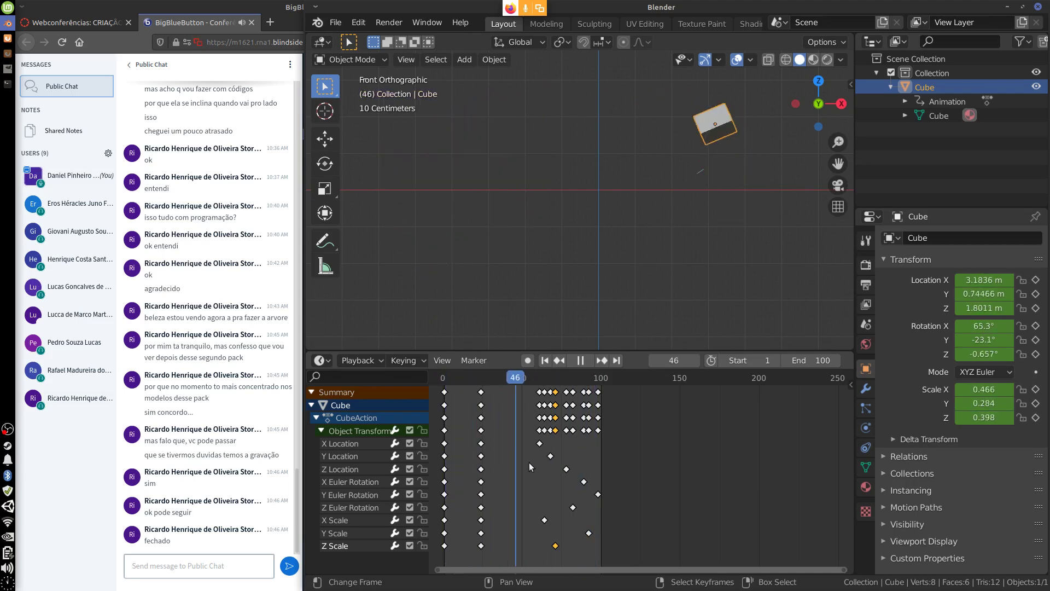
left_click_drag(553, 465, 444, 486)
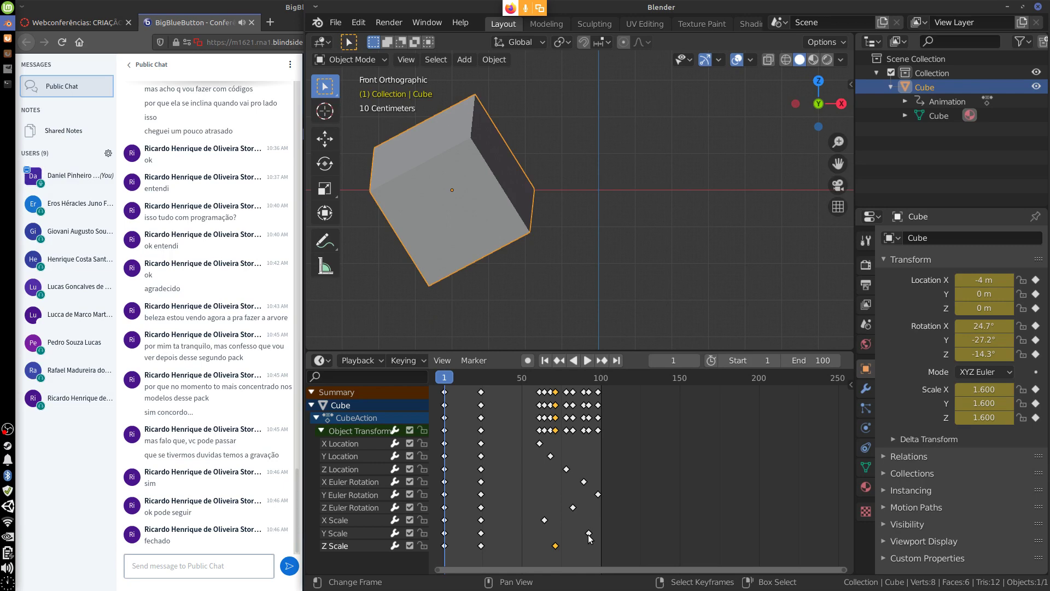
key("space")
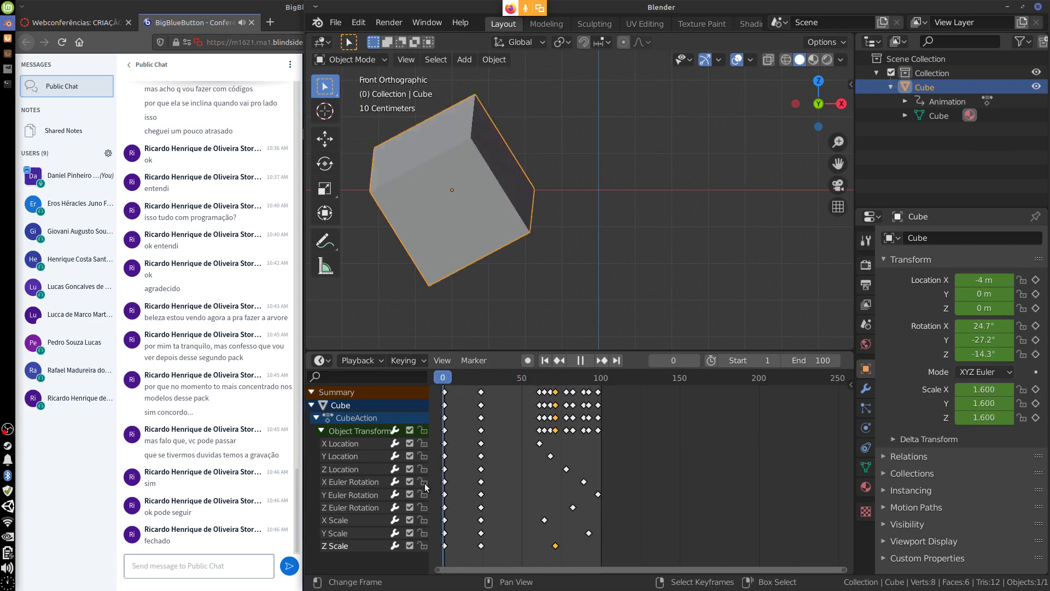
key("space")
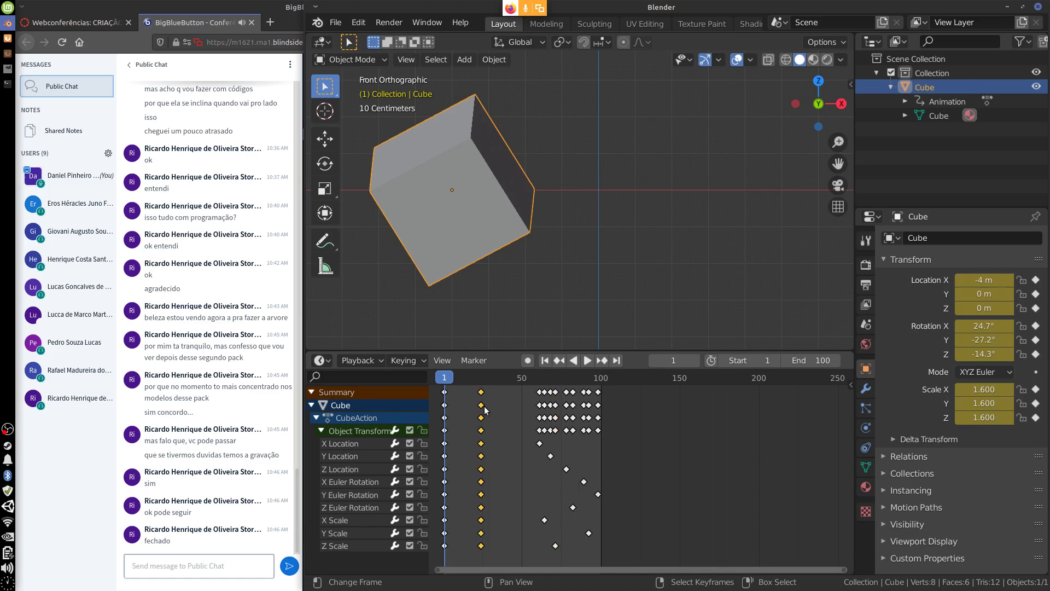
Step: Delete all of the cube's keyframes after frame 1, keeping only the first set
left_click(463, 438)
key("a")
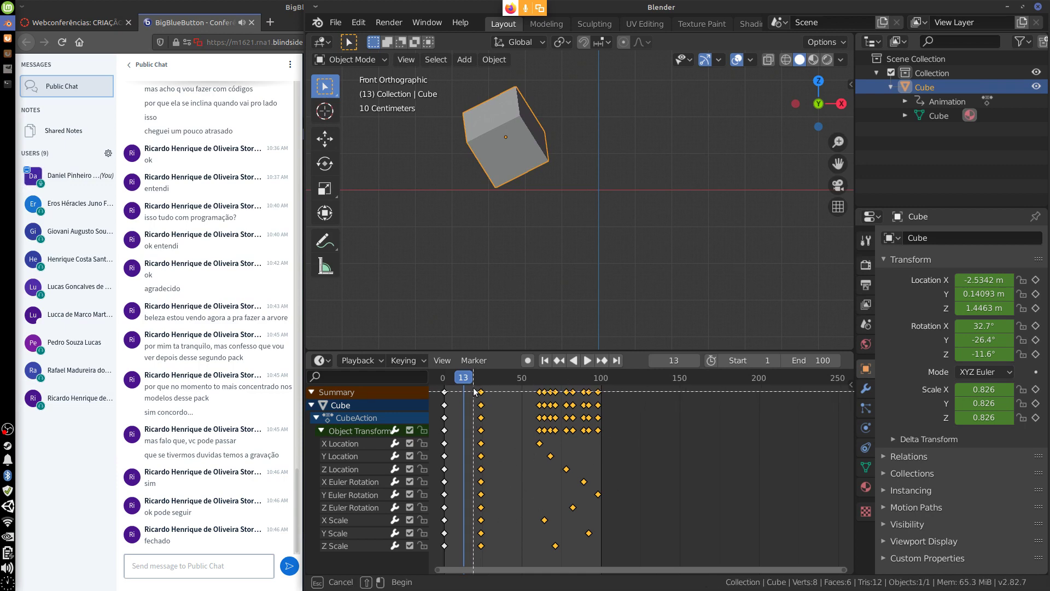
left_click_drag(474, 387, 661, 557)
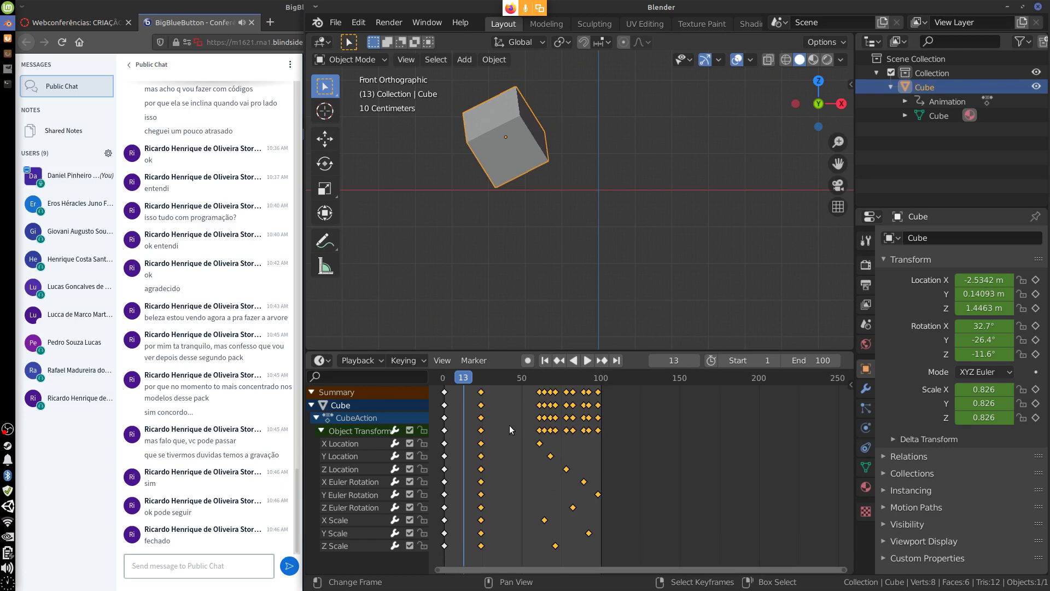
key("x")
left_click(503, 475)
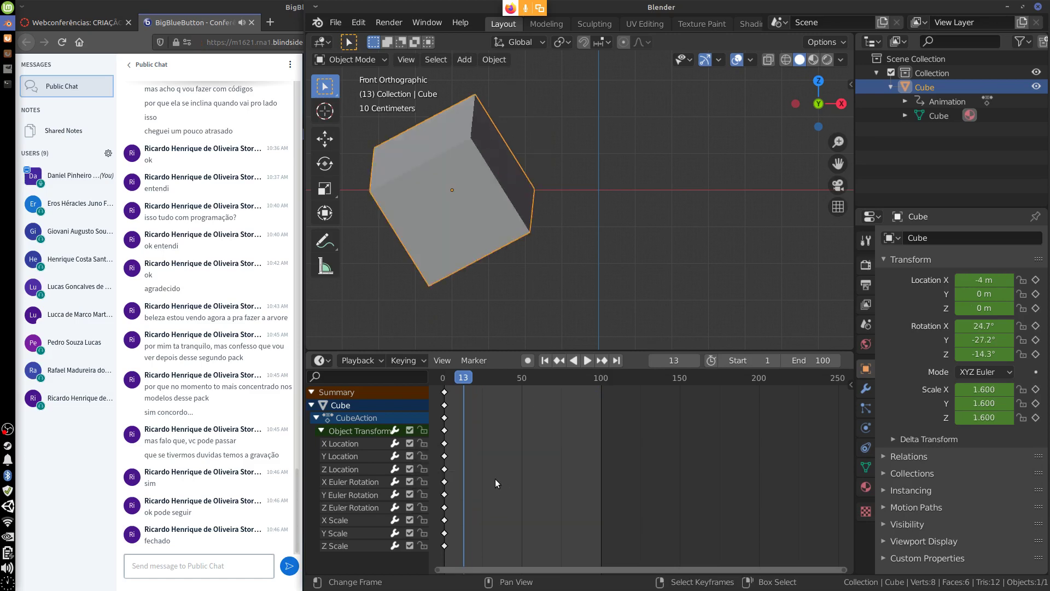
Step: Return to frame 1 and scrub the timeline forward to frame 50
key("shift+ctrl+space")
left_click_drag(454, 405, 445, 441)
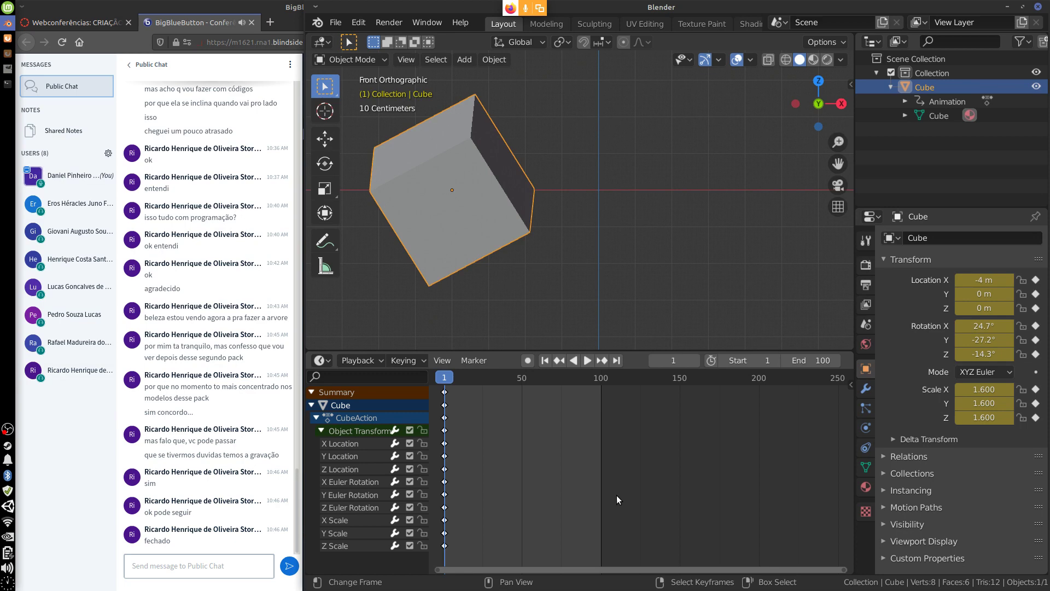
left_click_drag(451, 387, 521, 442)
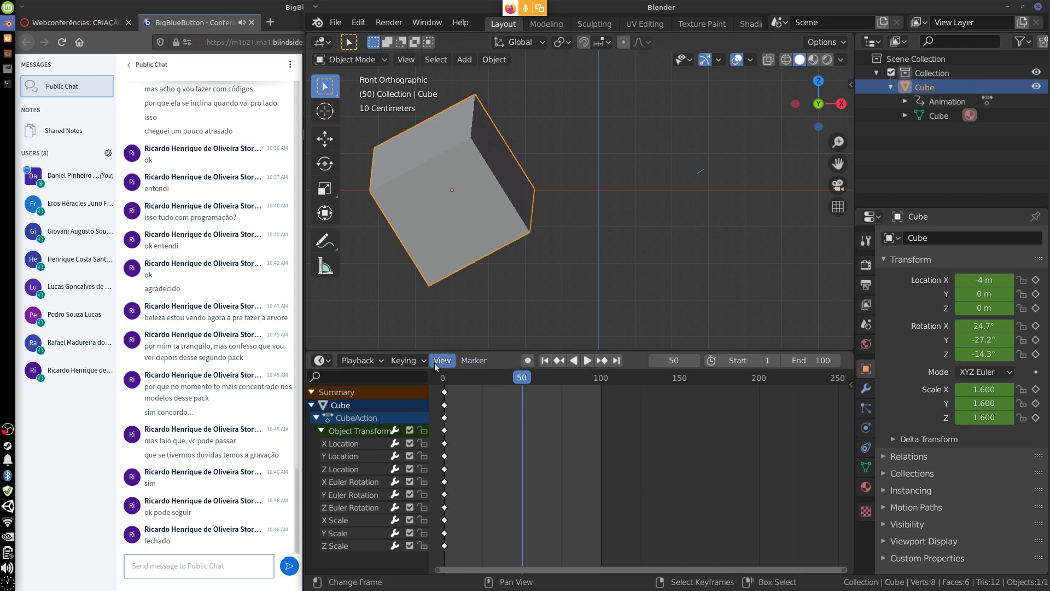
left_click(494, 59)
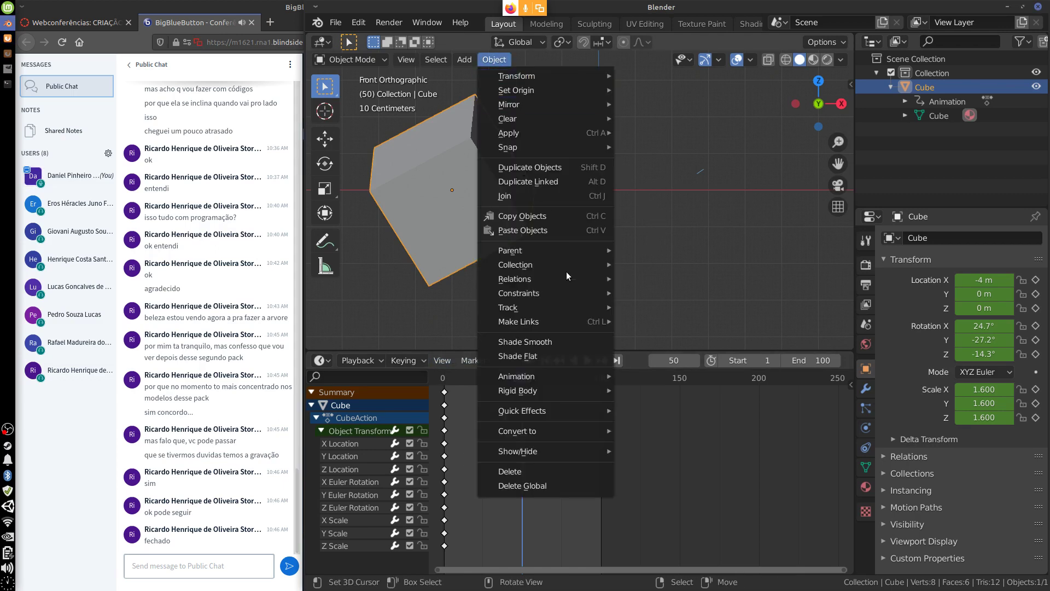
mouse_move(574, 377)
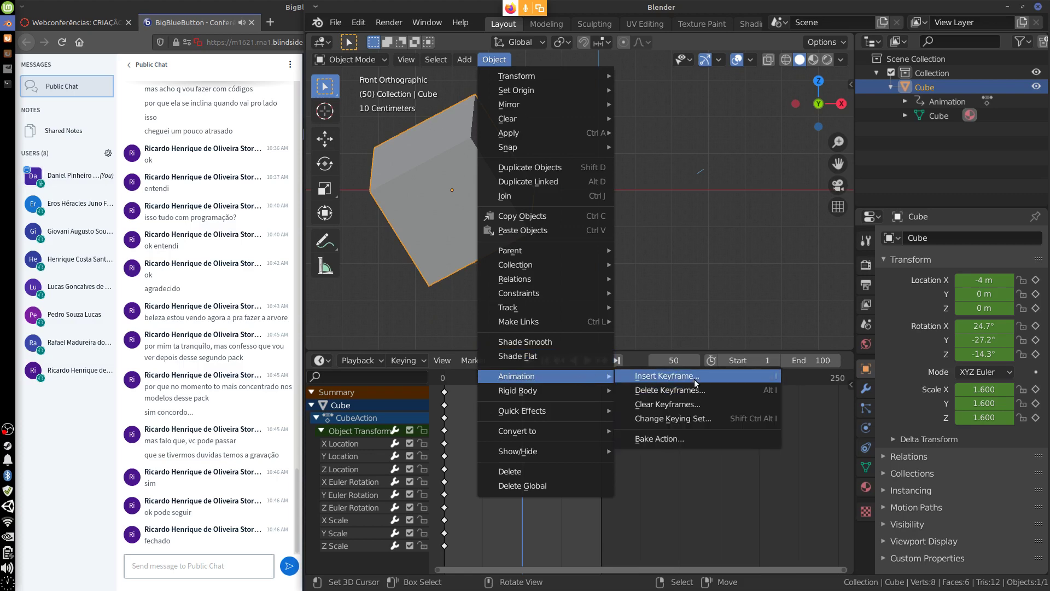
left_click(695, 379)
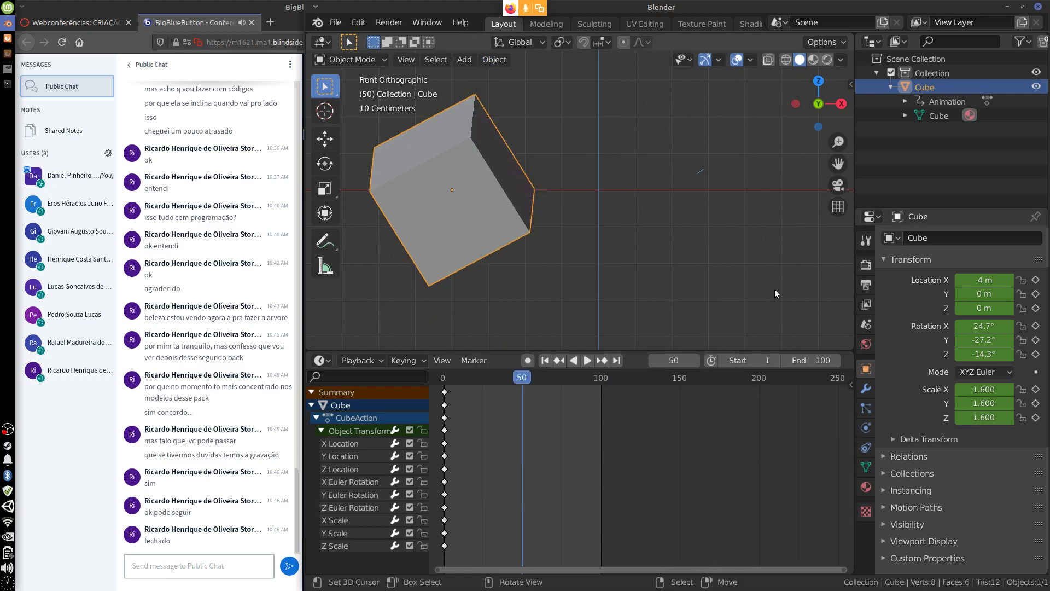
Step: Set the timeline's active keying set to LocRotScale
left_click(408, 360)
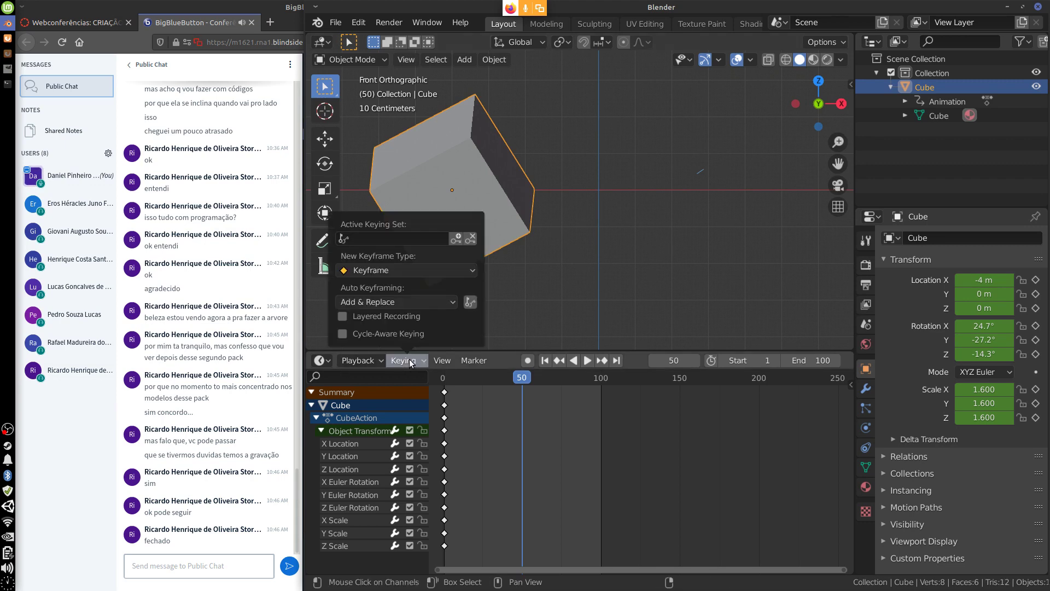
left_click(419, 239)
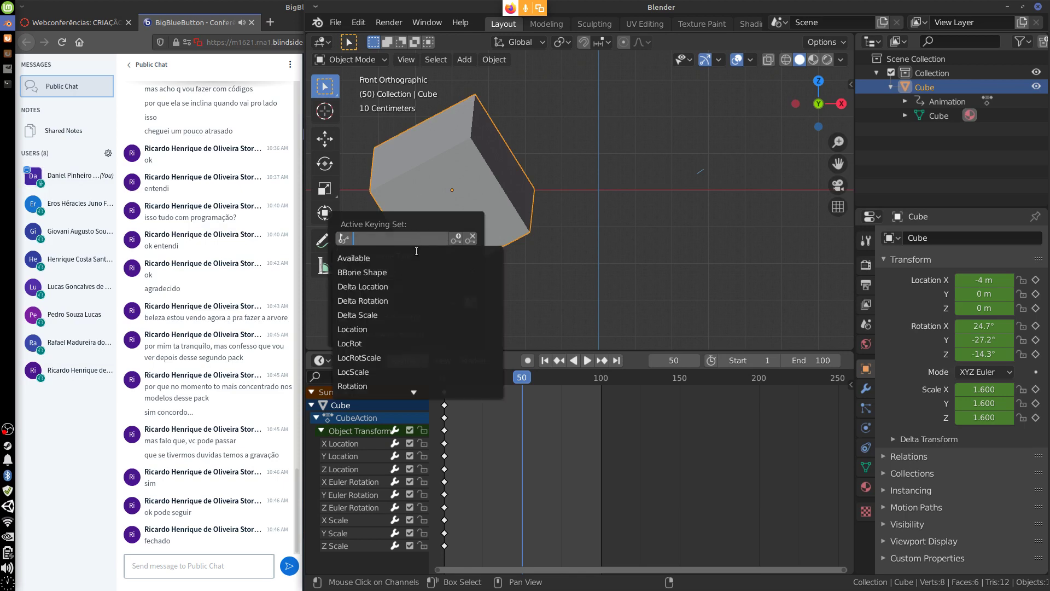
left_click(389, 358)
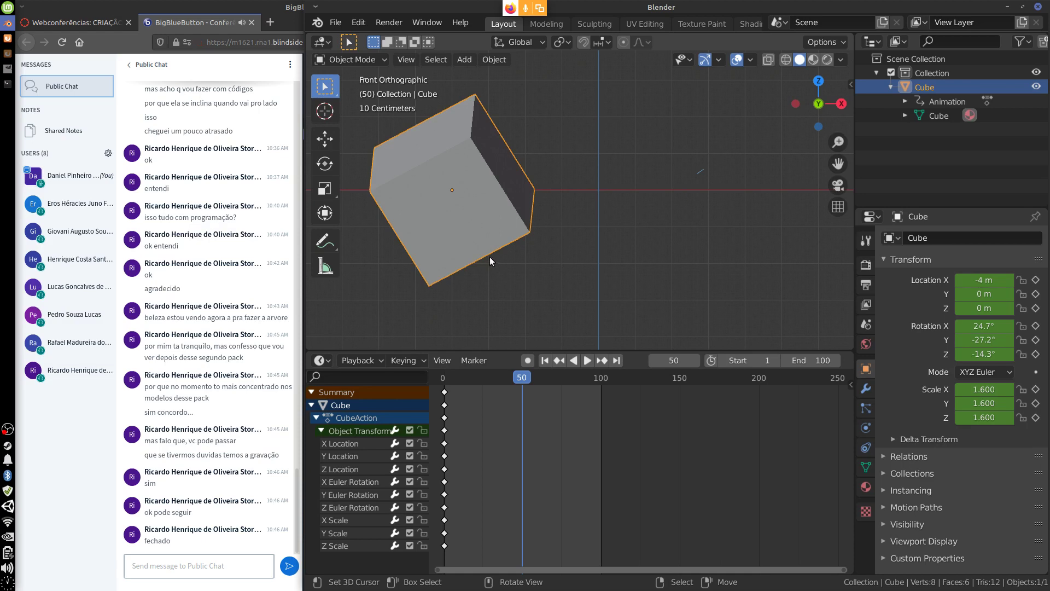
Step: At frame 50, move the cube to about X 3.99 m, Z 0.61 m, rotate it to about -50.2°, -32.2°, 6.8° and scale it to about 0.448
key("g")
left_click(783, 237)
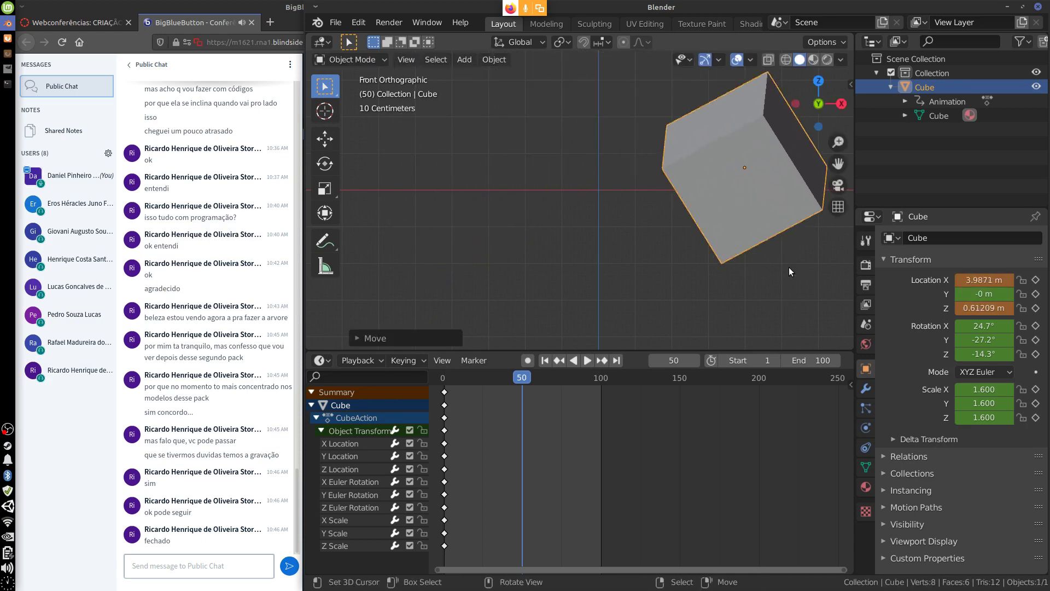
key("r")
key("r")
left_click(821, 301)
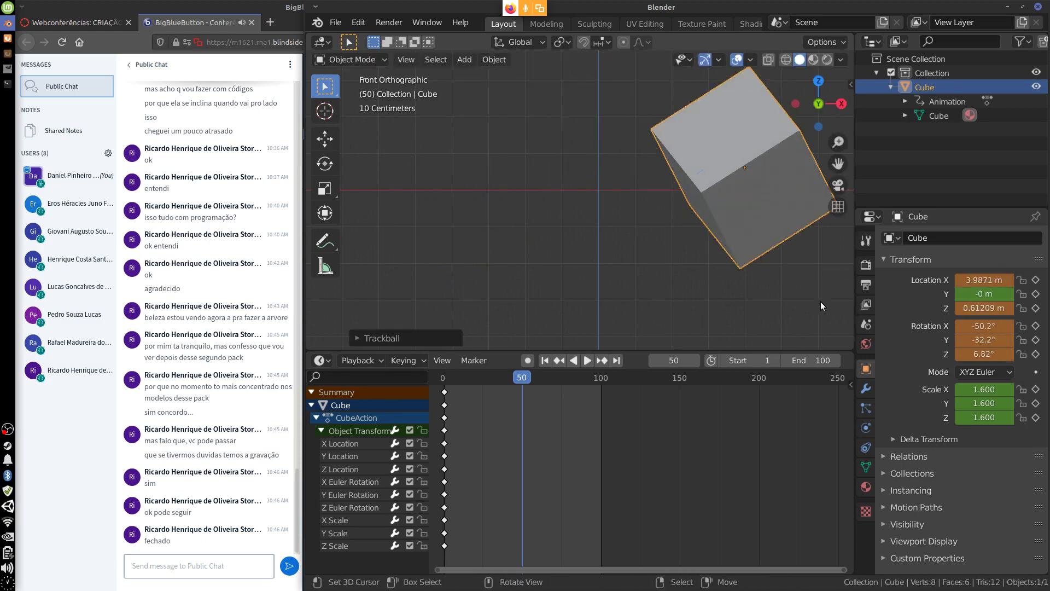
key("s")
left_click(731, 204)
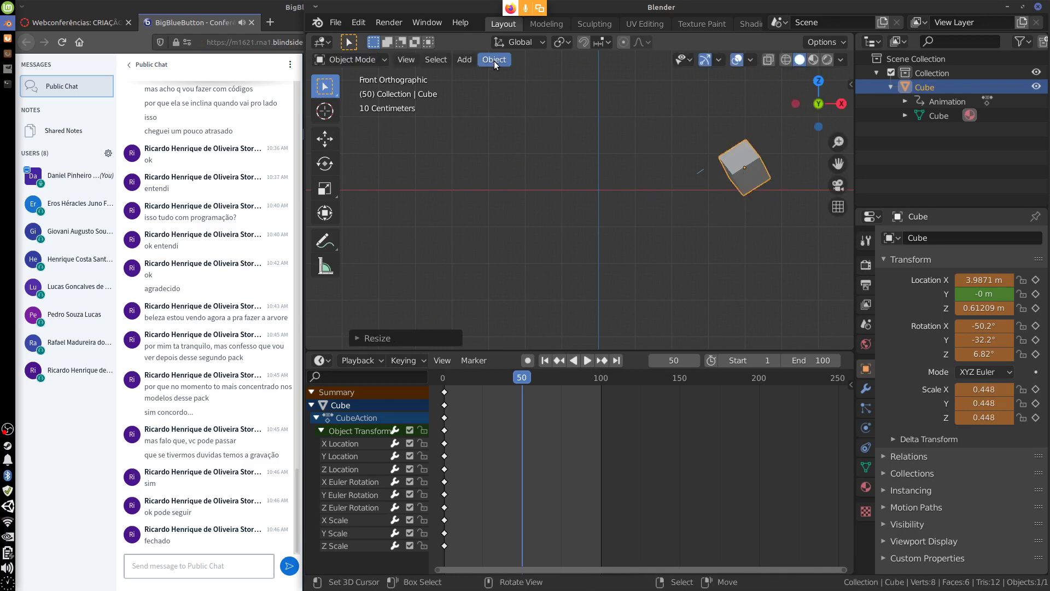
Step: Insert a LocRotScale keyframe for the cube at frame 50, and delete that keyframe again
left_click(494, 61)
mouse_move(560, 377)
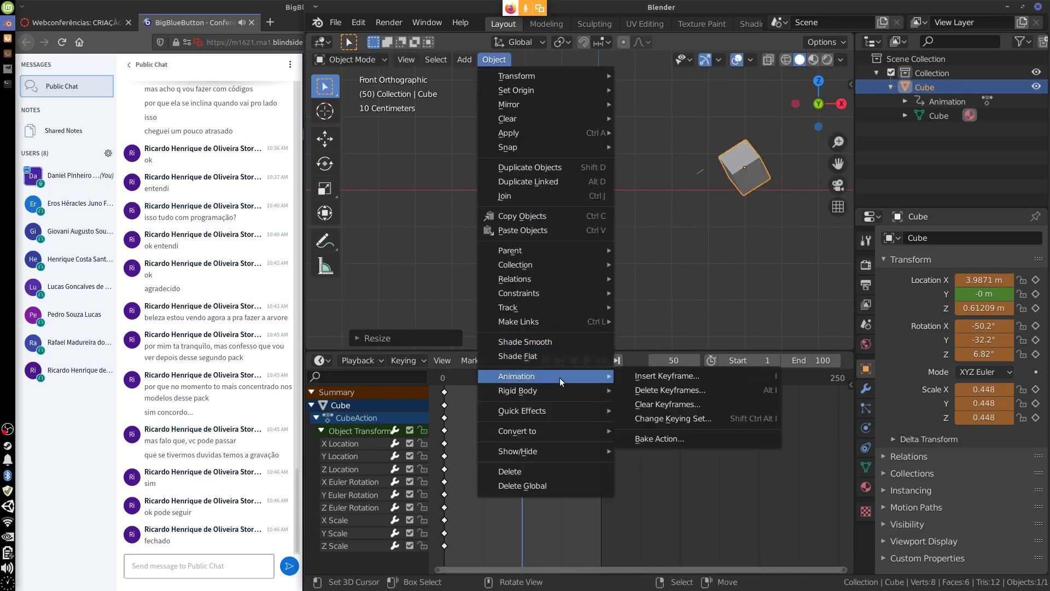
left_click(709, 377)
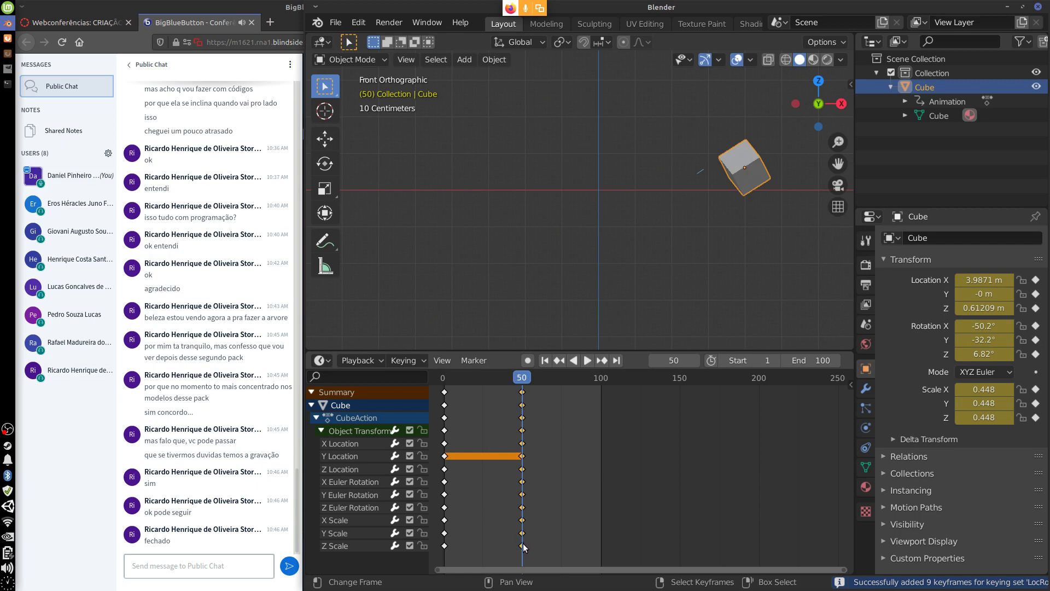
key("alt+i")
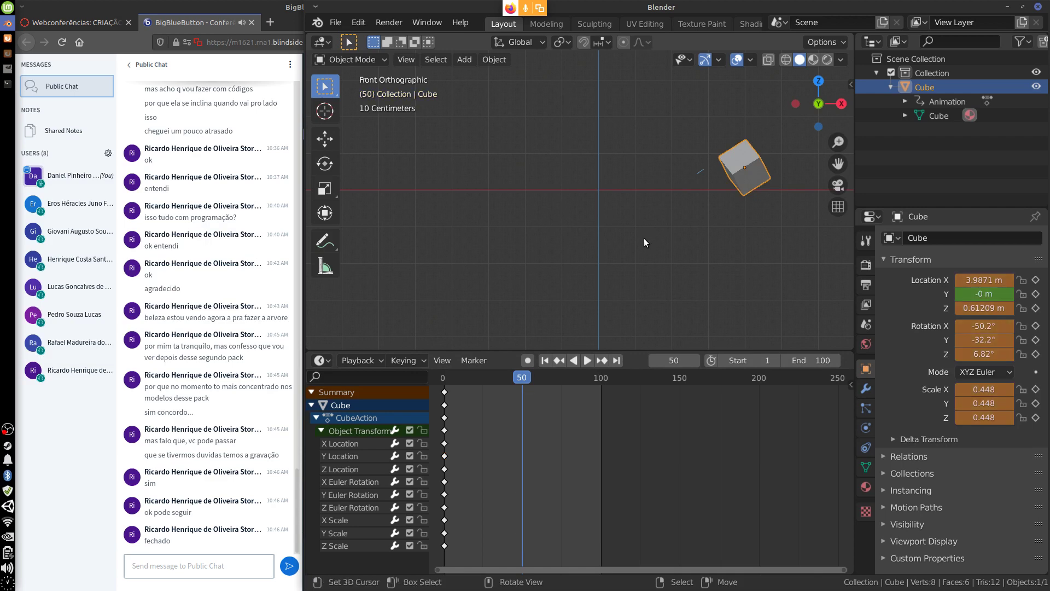
Step: Insert a keyframe for the cube's location, rotation and scale at frame 50
left_click(494, 59)
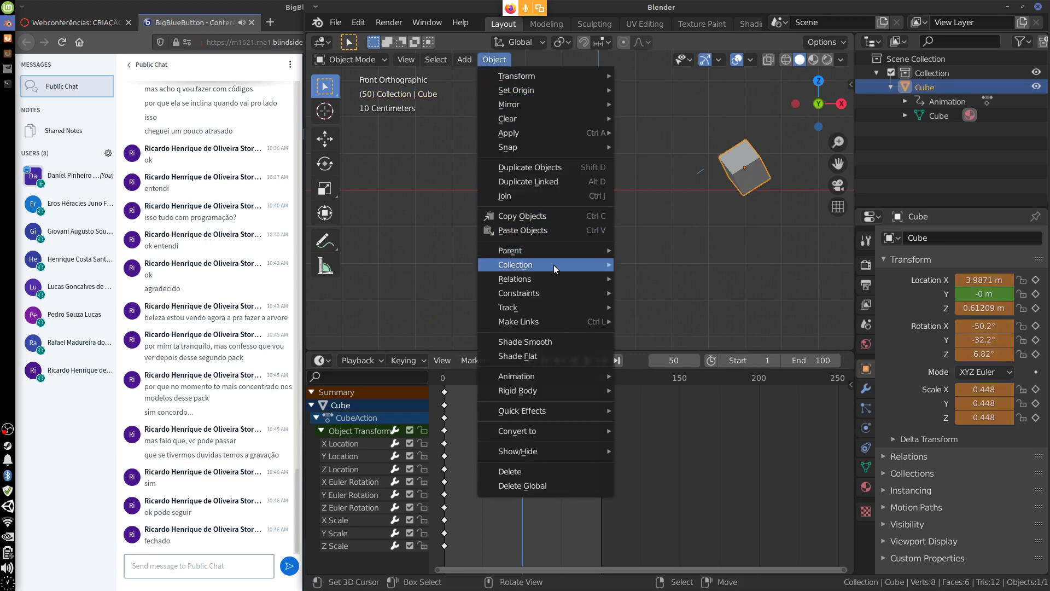
mouse_move(553, 261)
mouse_move(553, 377)
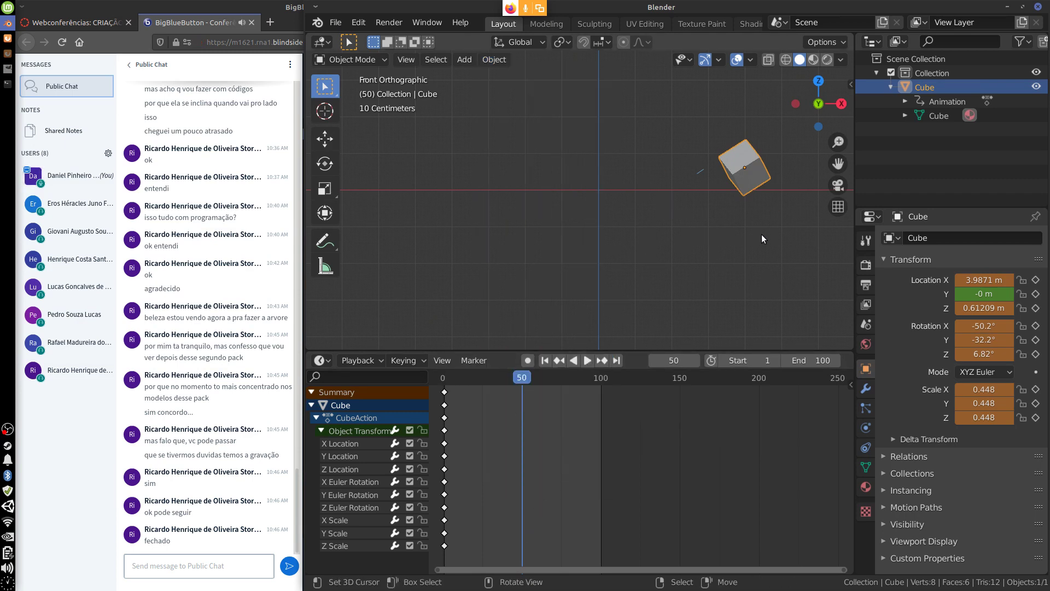
key("i")
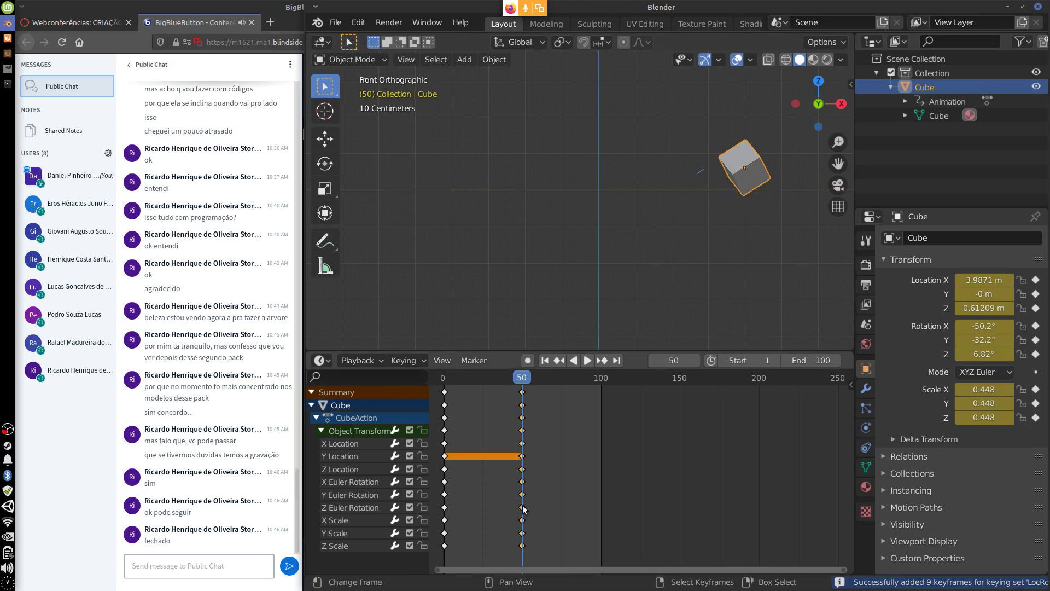
left_click(392, 360)
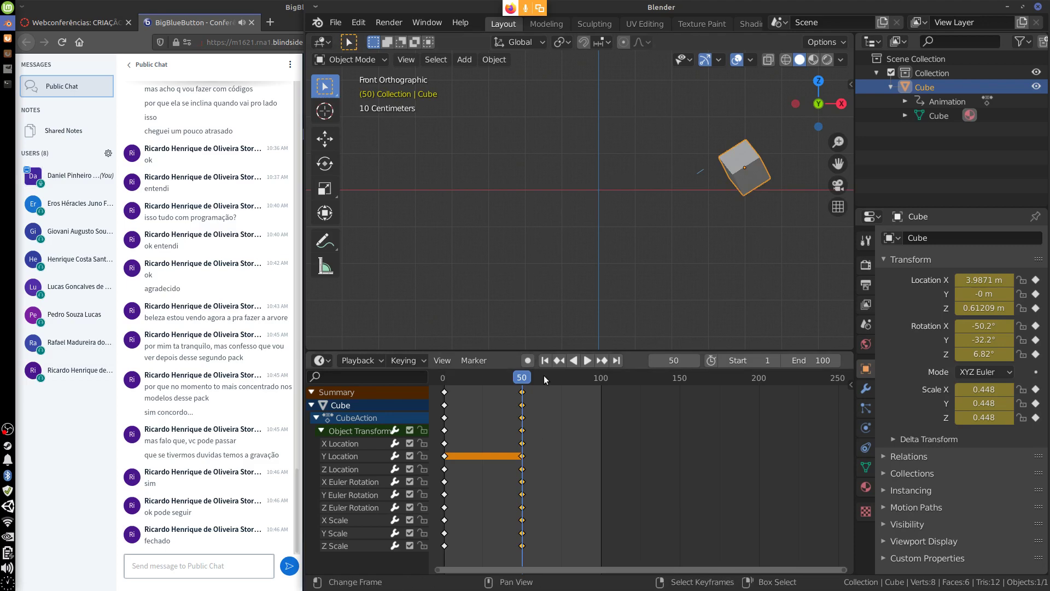
Step: With auto keying enabled, move the cube at frame 100 to about X -0.07 m, Z 2.06 m
left_click_drag(523, 379, 603, 430)
key("space")
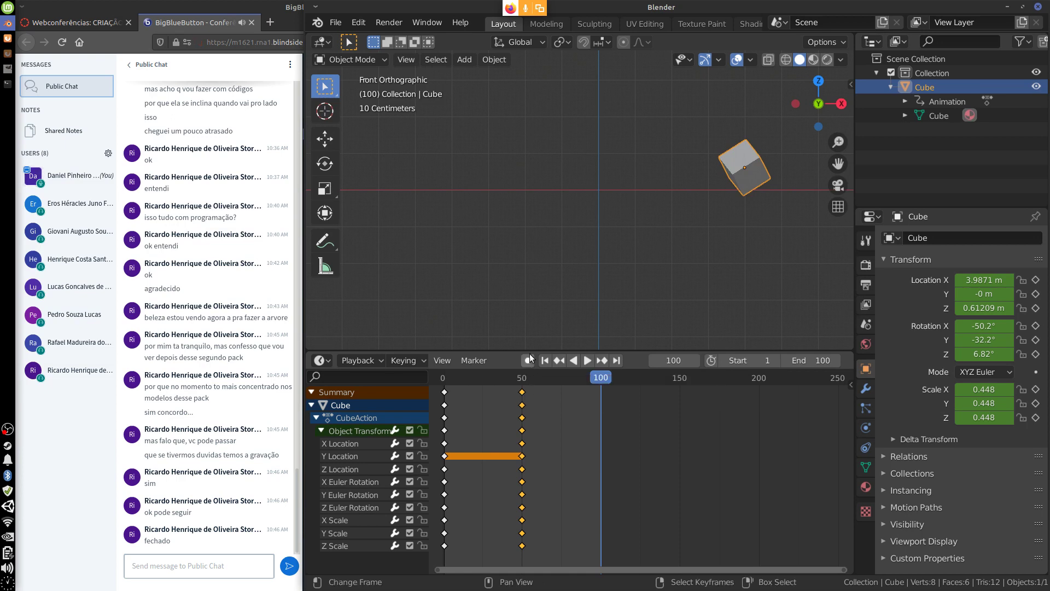
left_click(528, 360)
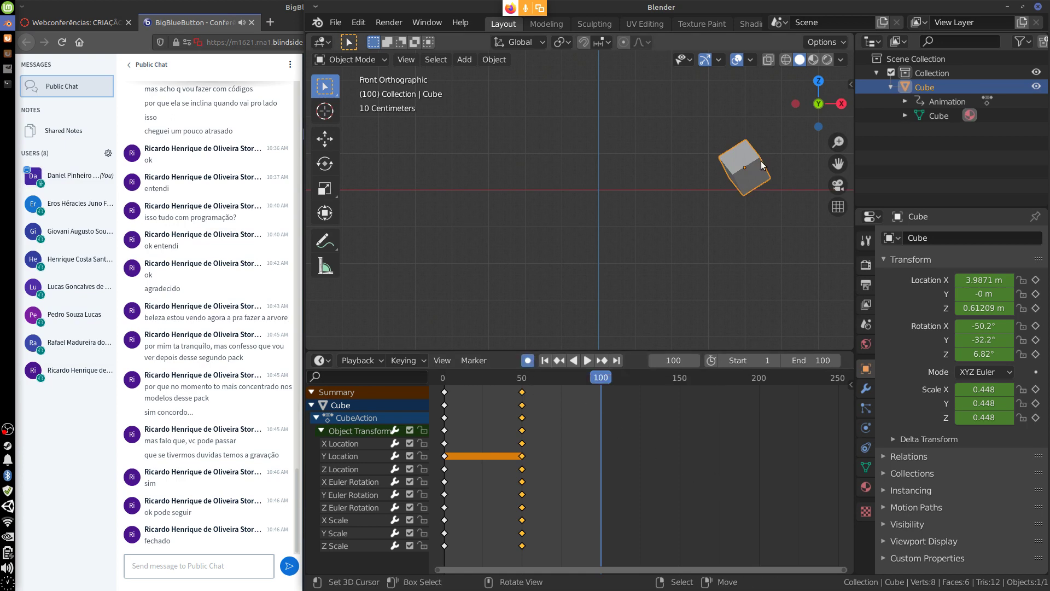
key("g")
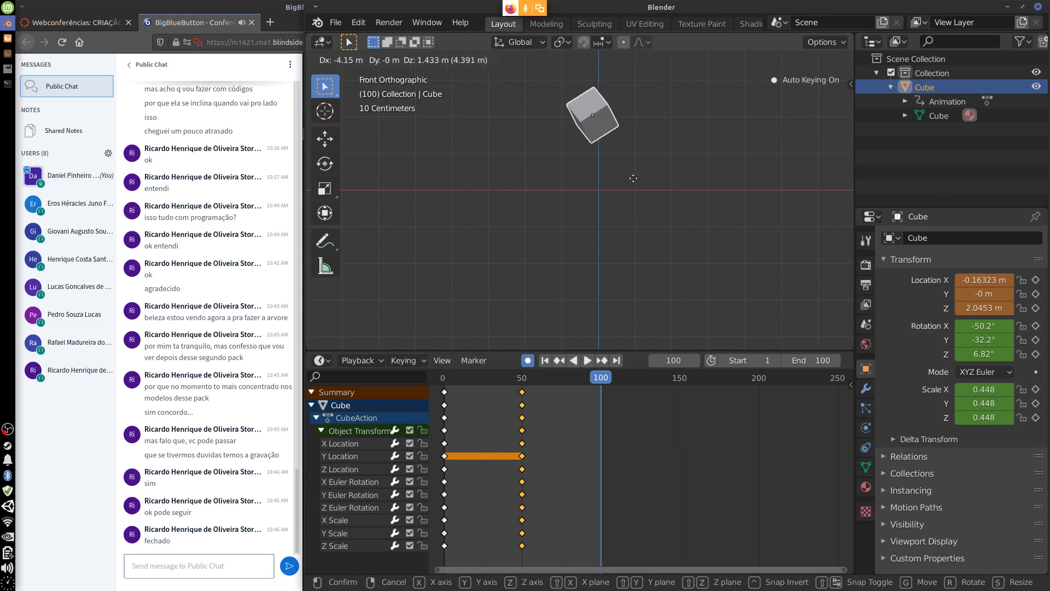
left_click(635, 176)
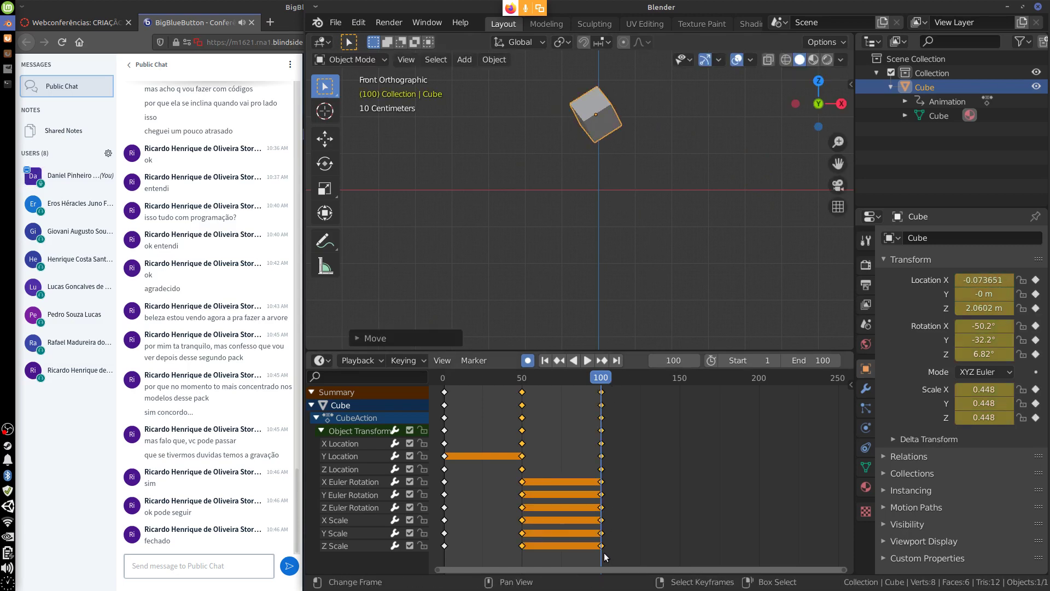
Step: At frame 100, scale the cube to about 0.756 and rotate it to about -0.8°, -2.9°, 43.4°
key("s")
left_click(641, 209)
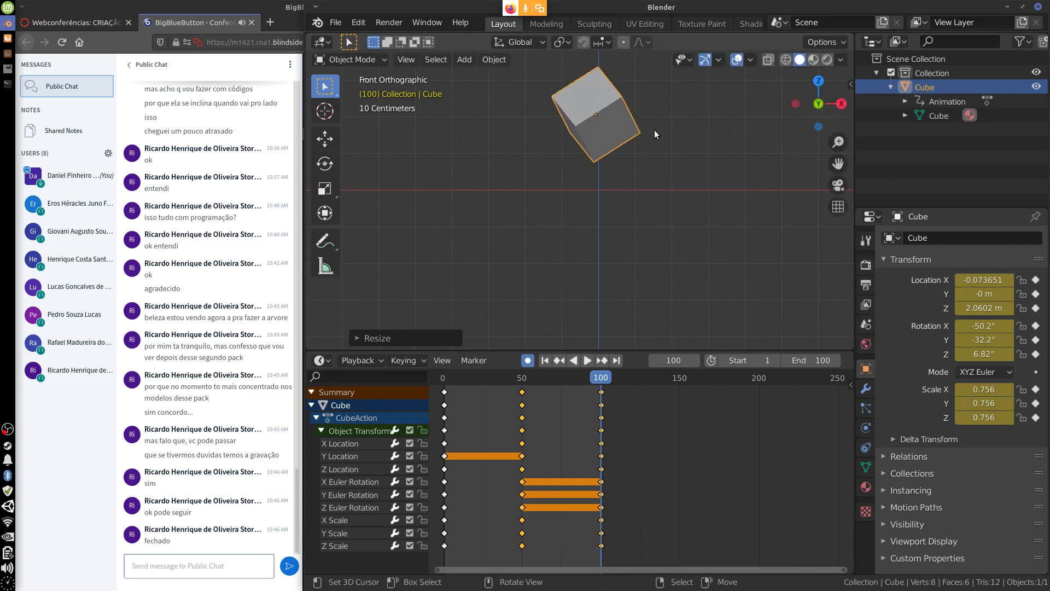
key("r")
left_click(630, 176)
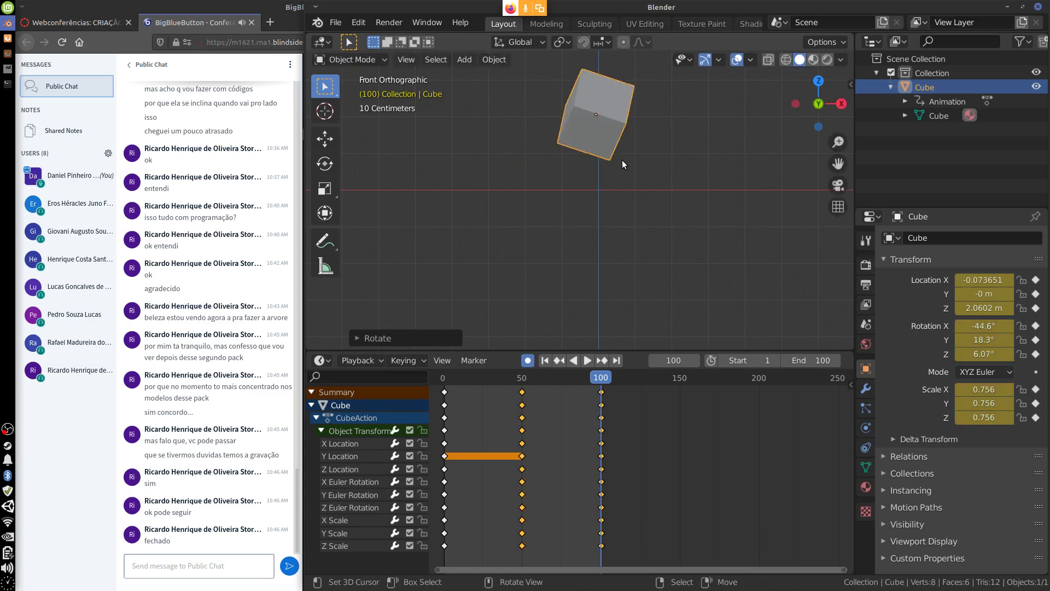
key("r")
key("r")
left_click(649, 206)
Step: Scrub the timeline back through the earlier keyframes and forward to frame 100 to review the motion
left_click_drag(614, 406, 532, 401)
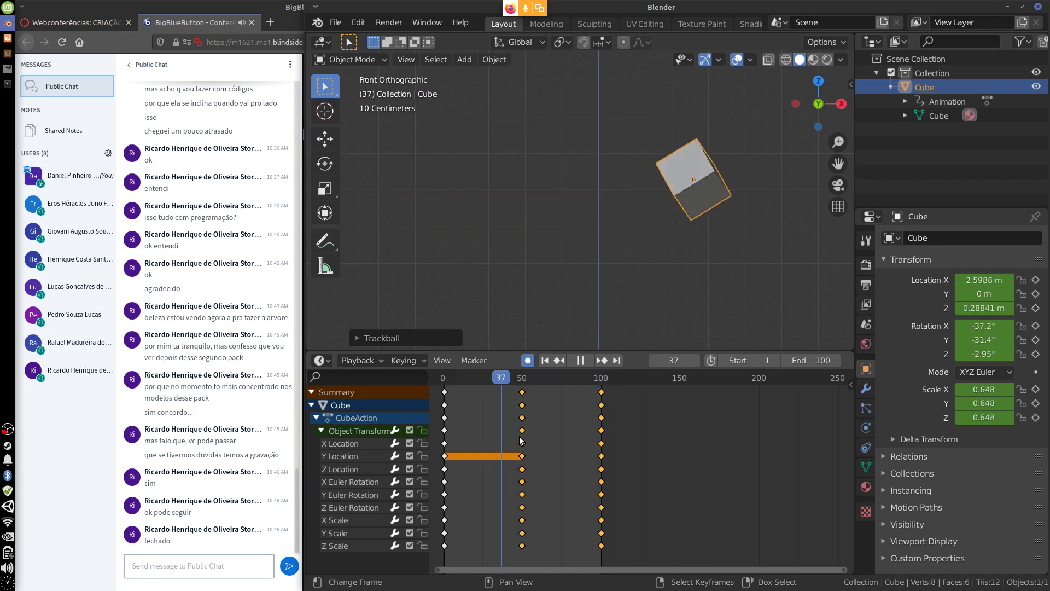
left_click_drag(520, 437, 601, 437)
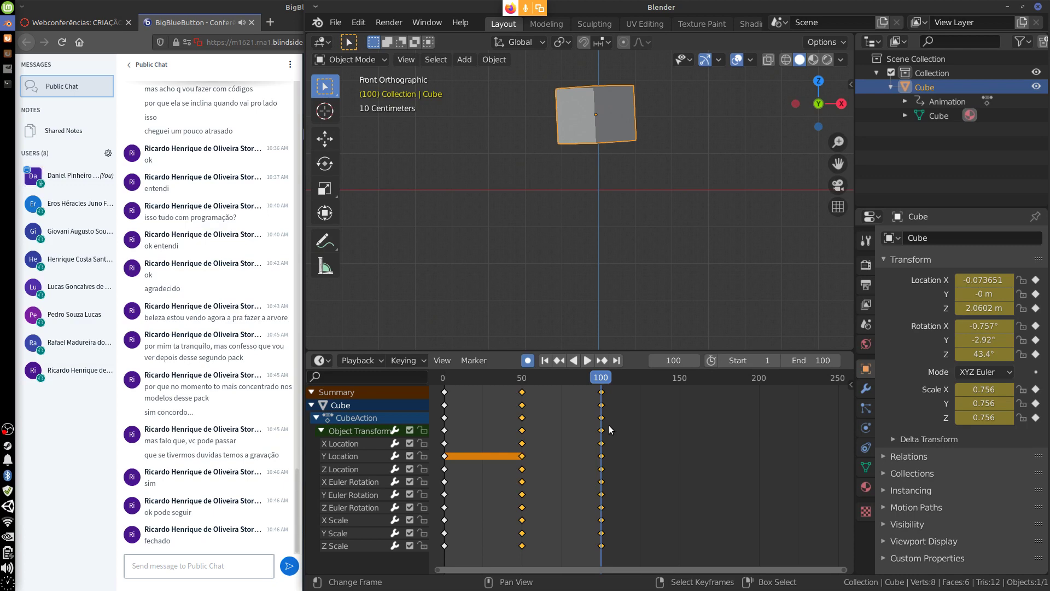
Step: Auto-key new cube positions at frames 88 and 78, placing it at about X 0.86 m, Z 2.10 m on frame 78
left_click_drag(604, 378, 582, 375)
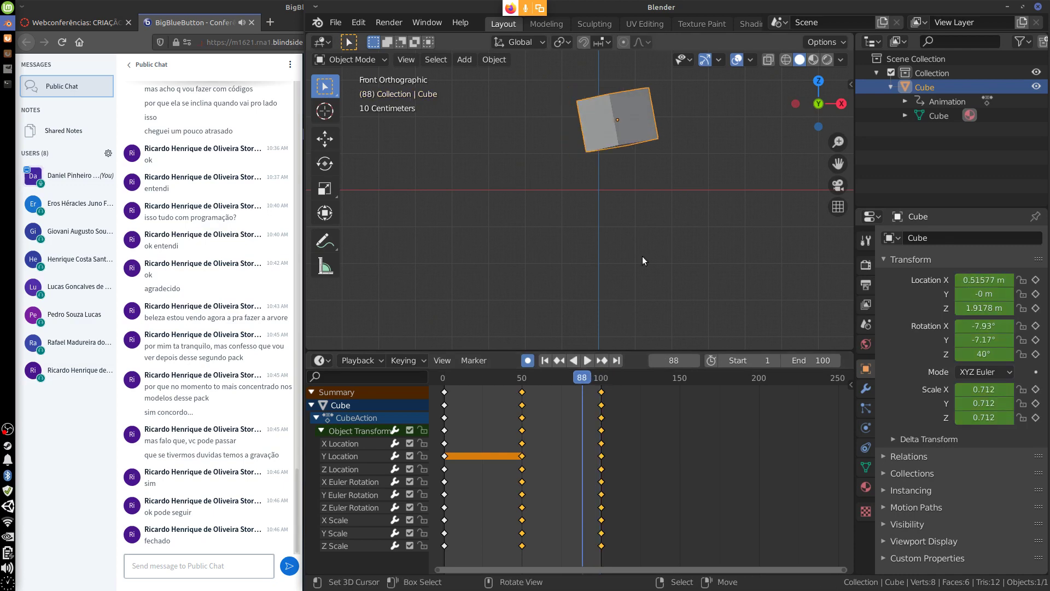
key("g")
left_click(682, 183)
left_click(566, 378)
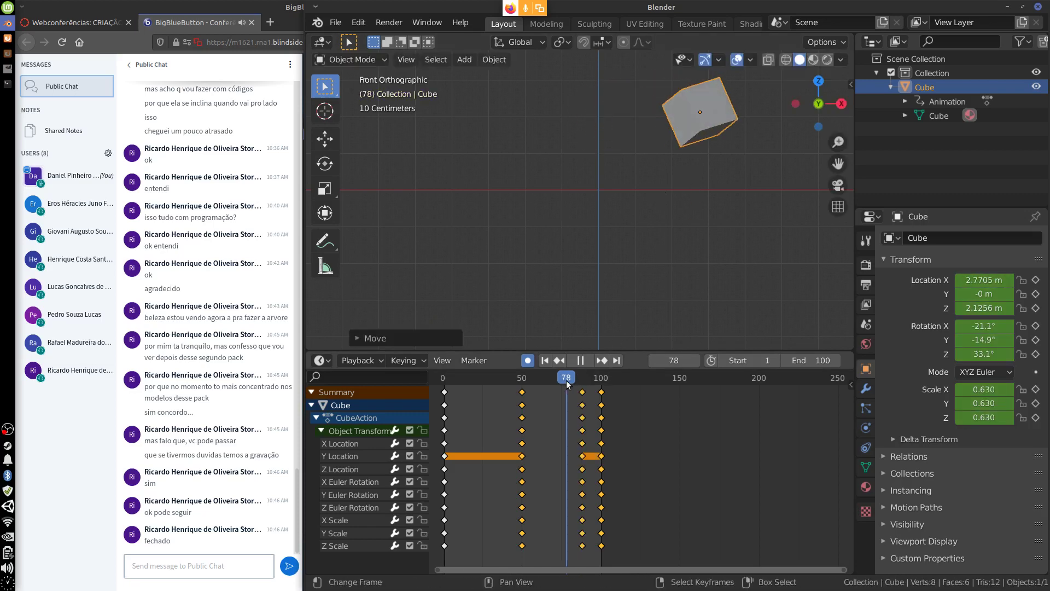
key("g")
left_click(562, 246)
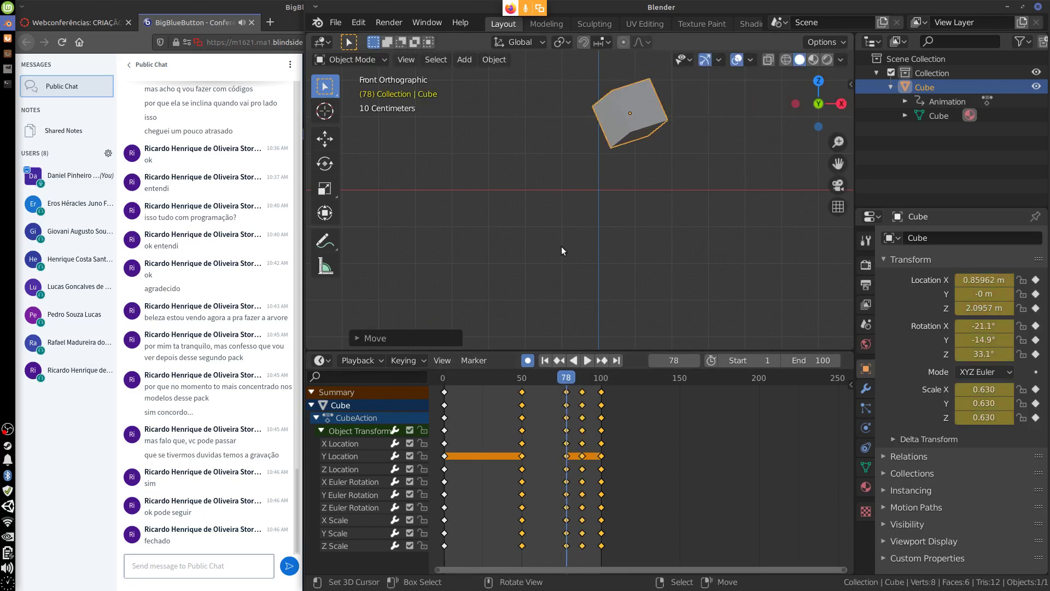
Step: Auto-key two more cube positions, around frame 65 and at frame 53, with about X 5.16 m, Z 1.60 m on frame 53
left_click(545, 377)
key("g")
left_click(577, 281)
left_click_drag(545, 386, 528, 373)
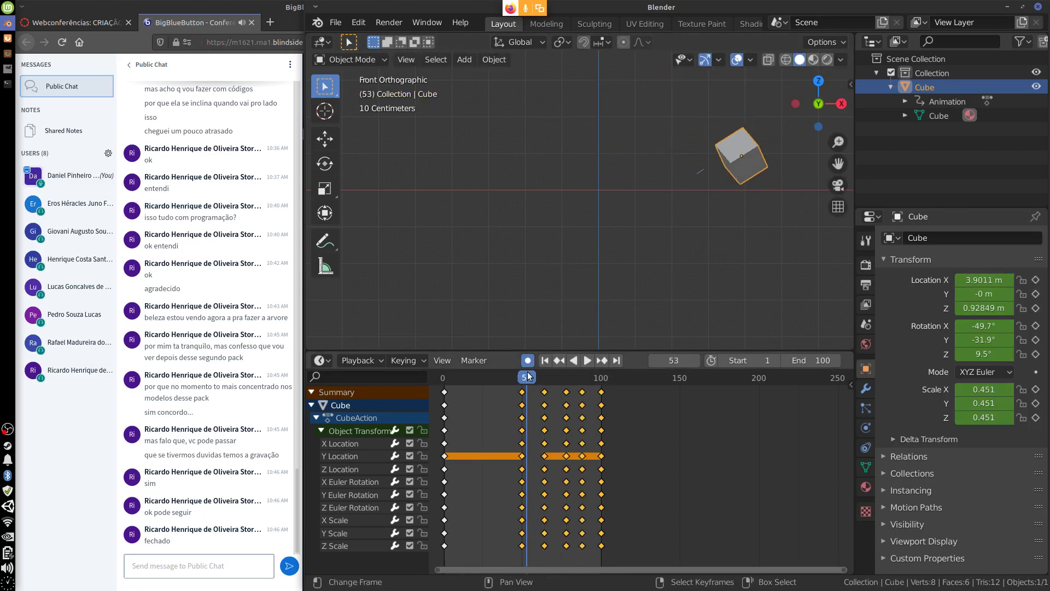
key("g")
left_click(598, 311)
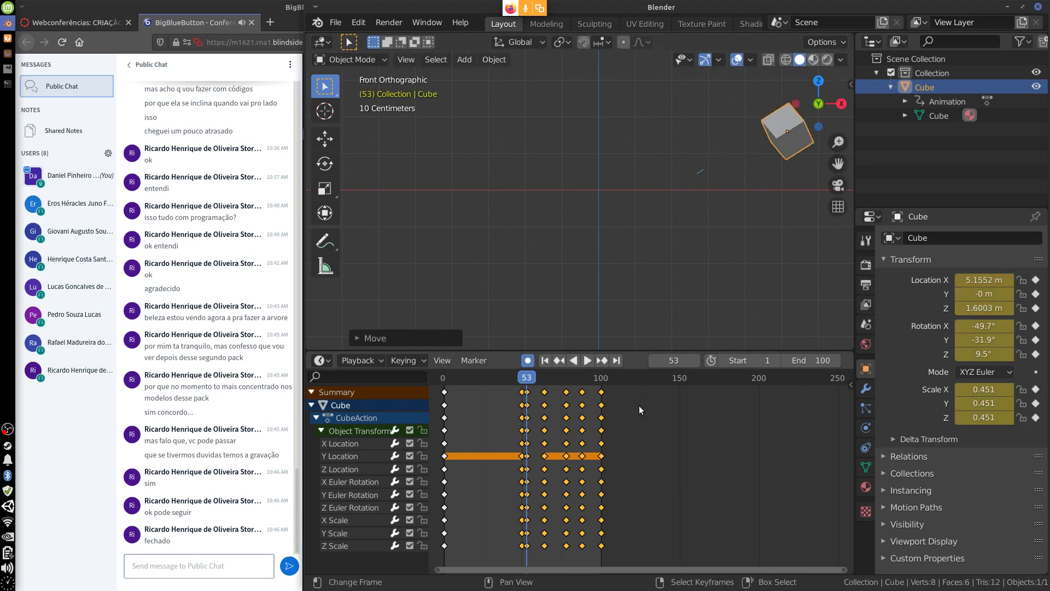
Step: Undo the extra auto-keyed cube moves between frames 53 and 88
key("ctrl+z")
key("ctrl+z")
key("ctrl+z")
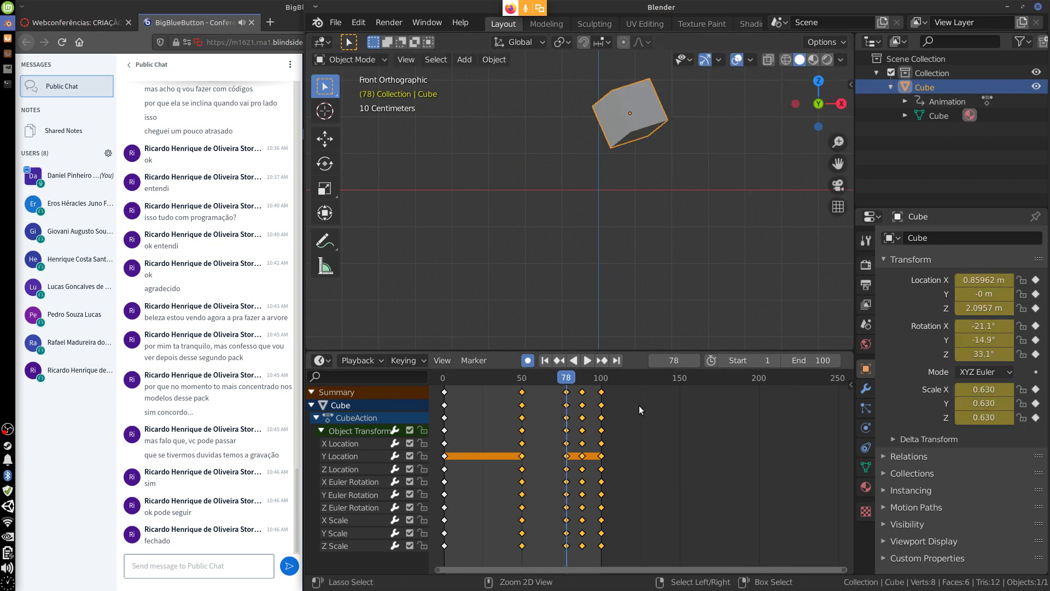
key("ctrl+z")
Step: Return to frame 100 and turn off auto keying
key("space")
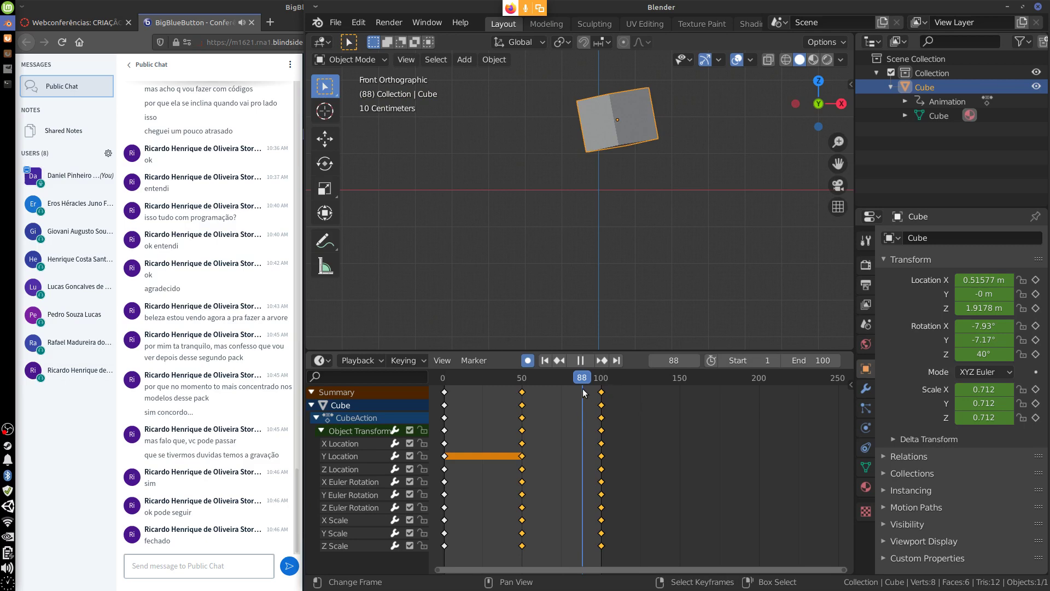
key("space")
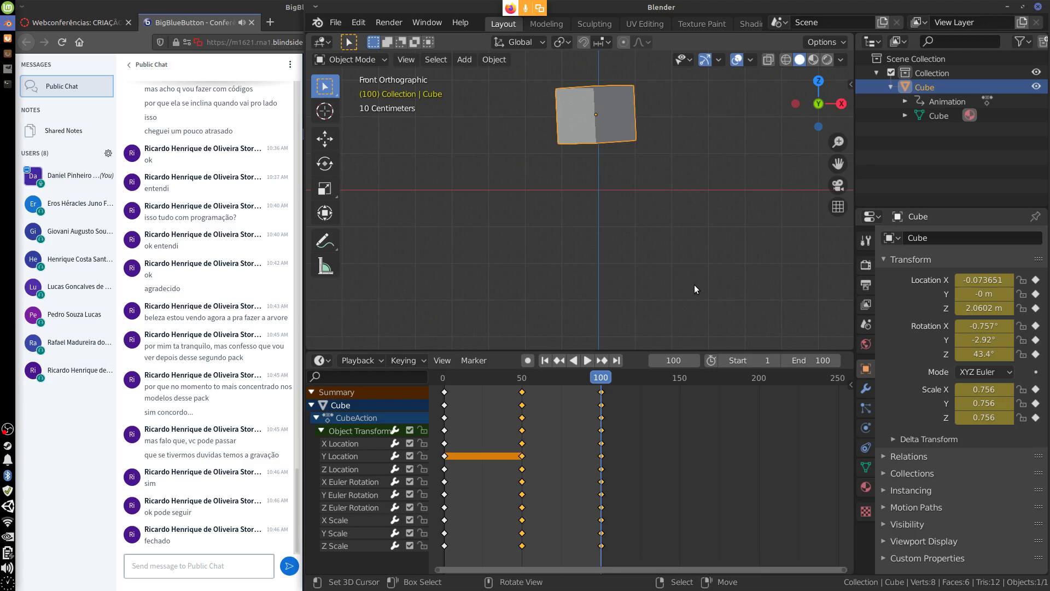
Step: Play and scrub the cube's animation between frames 1 and 100 to examine its motion, ending at frame 1
key("space")
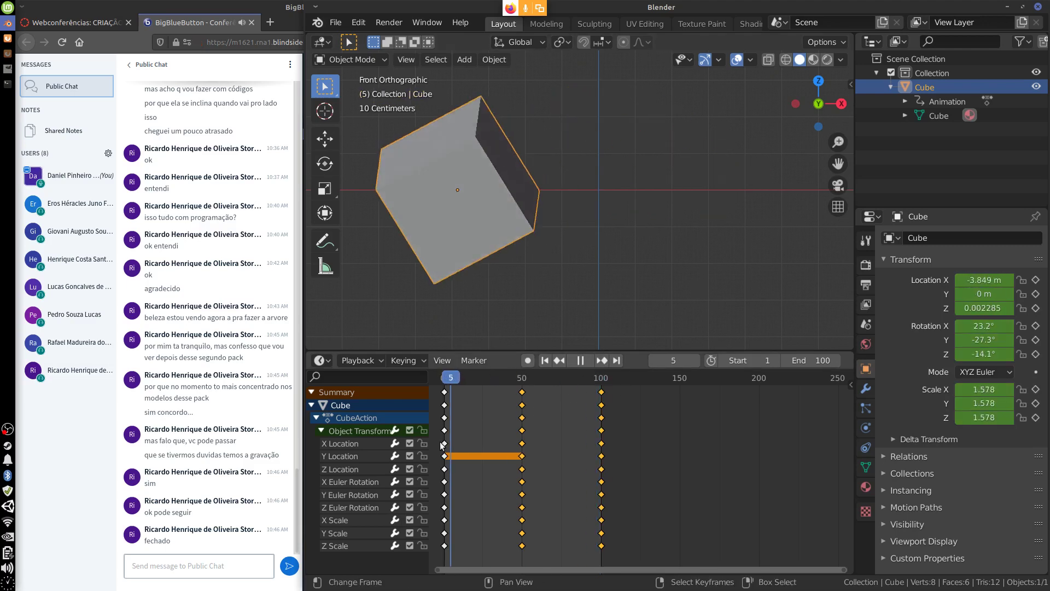
left_click_drag(605, 436, 446, 455)
key("space")
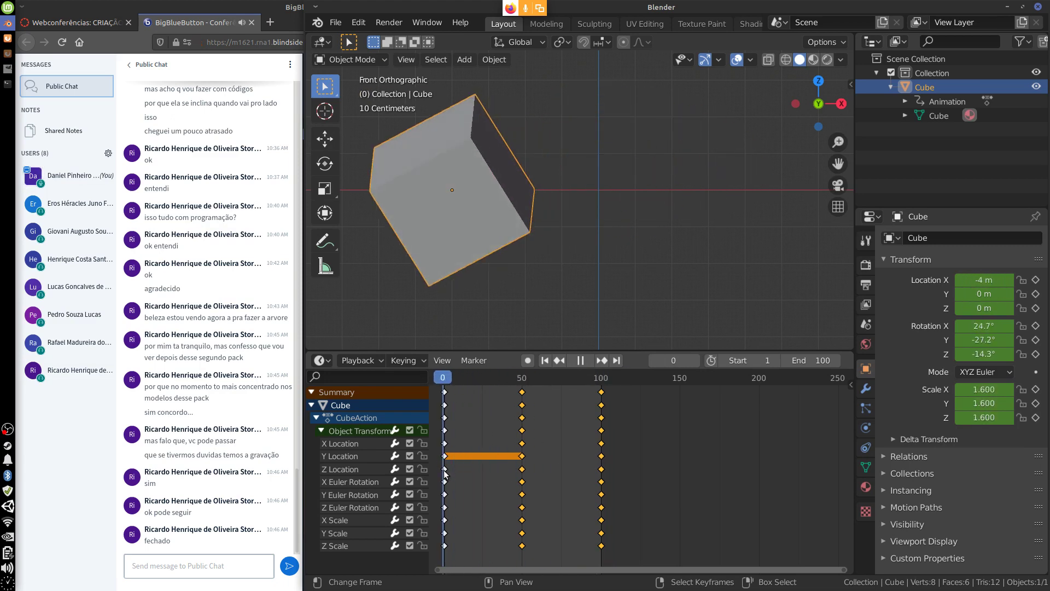
left_click(445, 383)
key("space")
key("space")
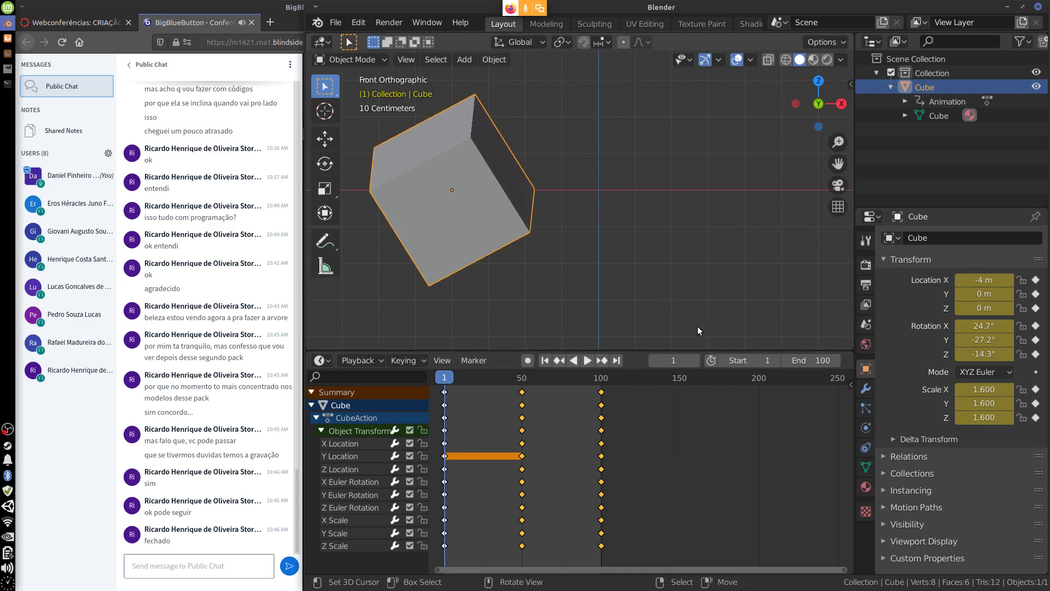
key("space")
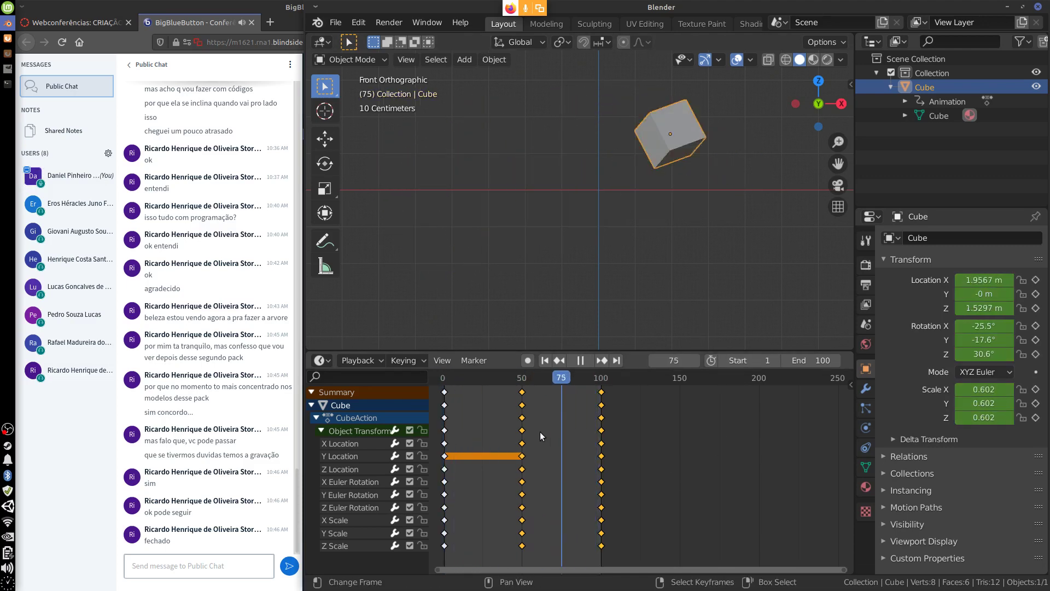
left_click(441, 442)
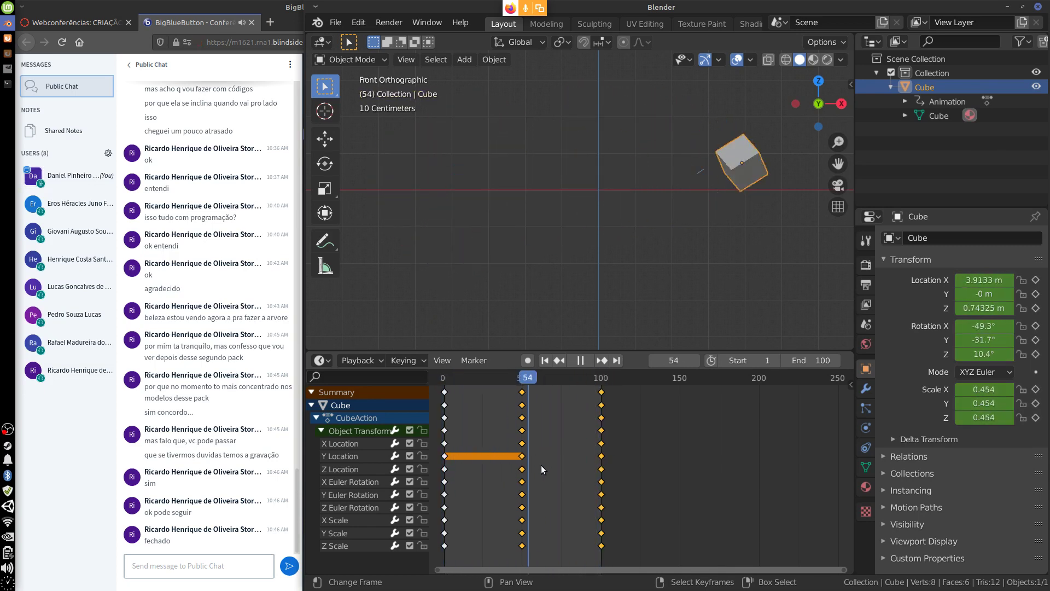
key("Escape")
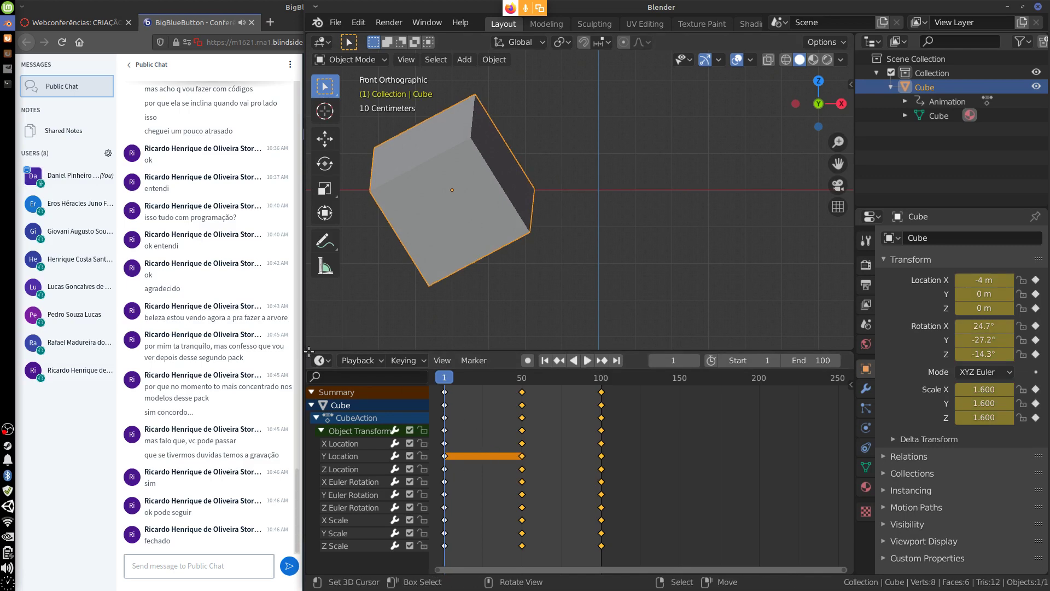
Step: Split the timeline area horizontally and switch the larger upper part to the Graph Editor
left_click_drag(307, 354, 323, 558)
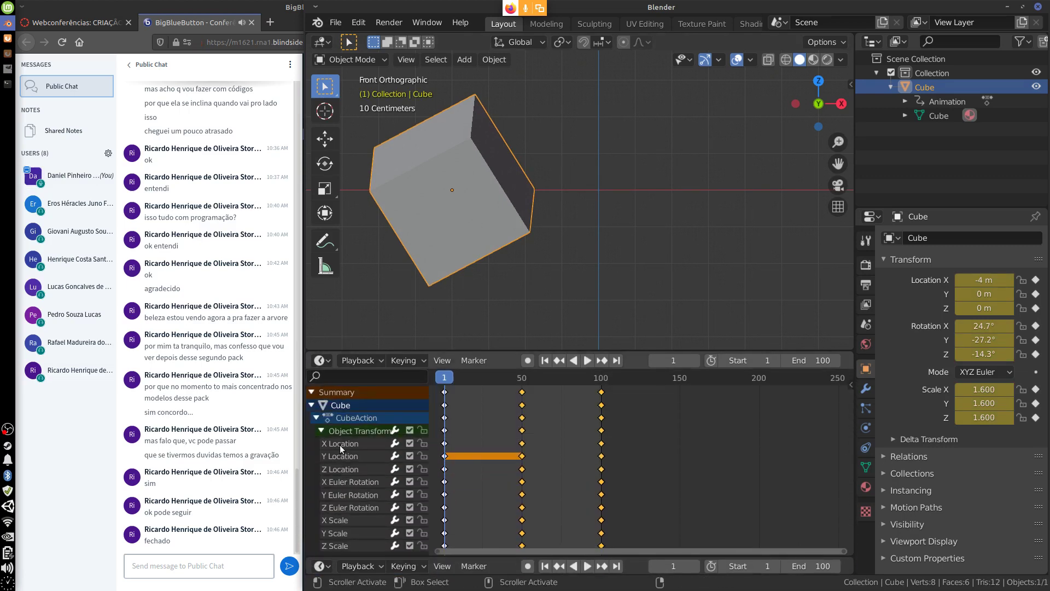
left_click(321, 365)
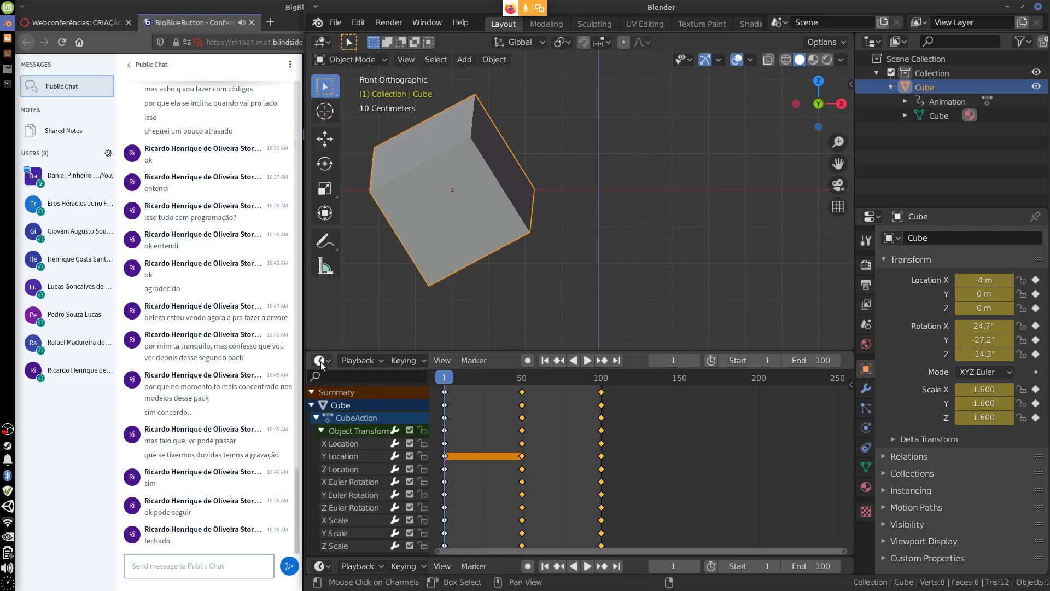
left_click(322, 363)
left_click(512, 444)
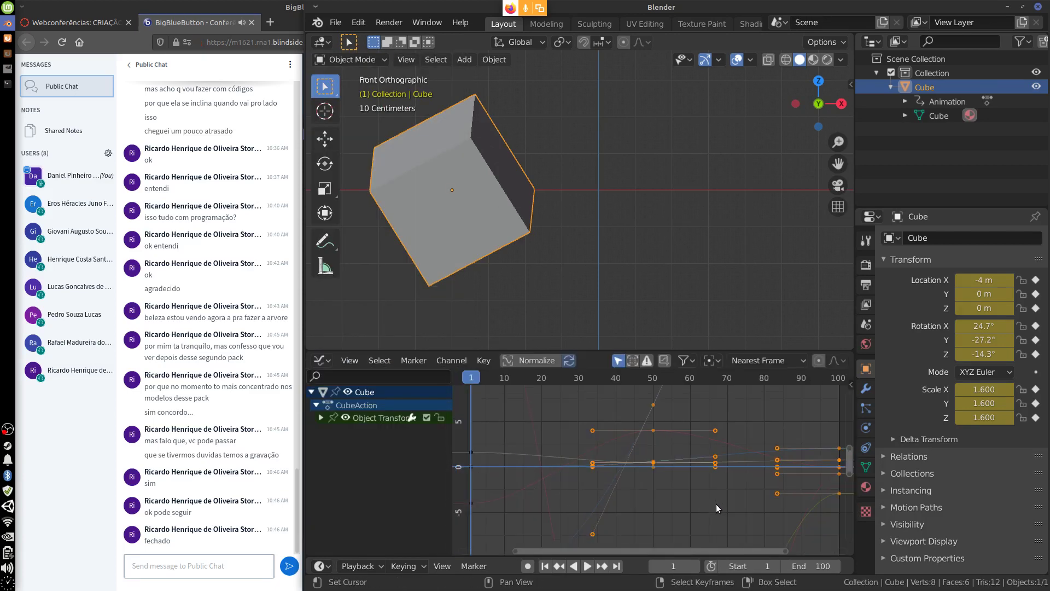
Step: Select all keyframes on the cube's animation curves and bring the frame 1 to 100 range into view
scroll(717, 506, "down", 4)
key("a")
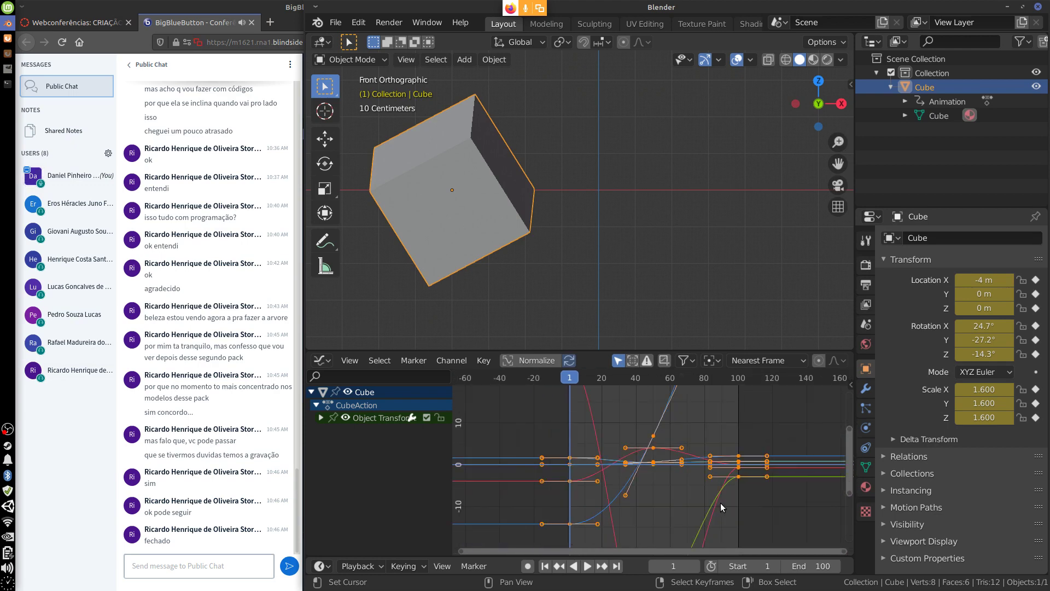
scroll(720, 503, "down", 3)
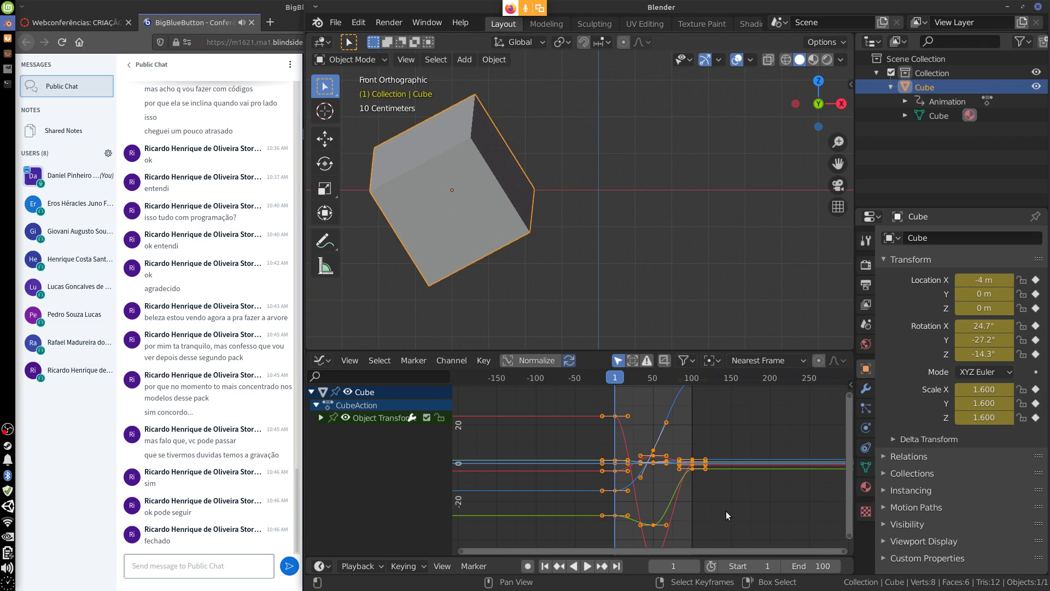
middle_click_drag(726, 511, 672, 490)
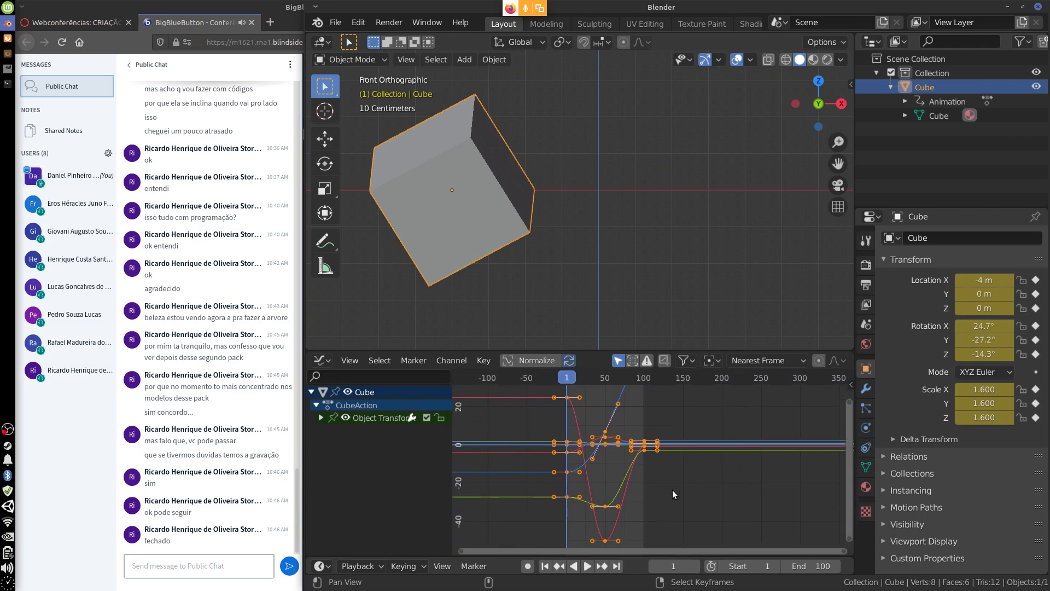
Step: Expand the cube's Object Transforms channels in the Graph Editor and play the animation to examine its curves
left_click(321, 418)
key("space")
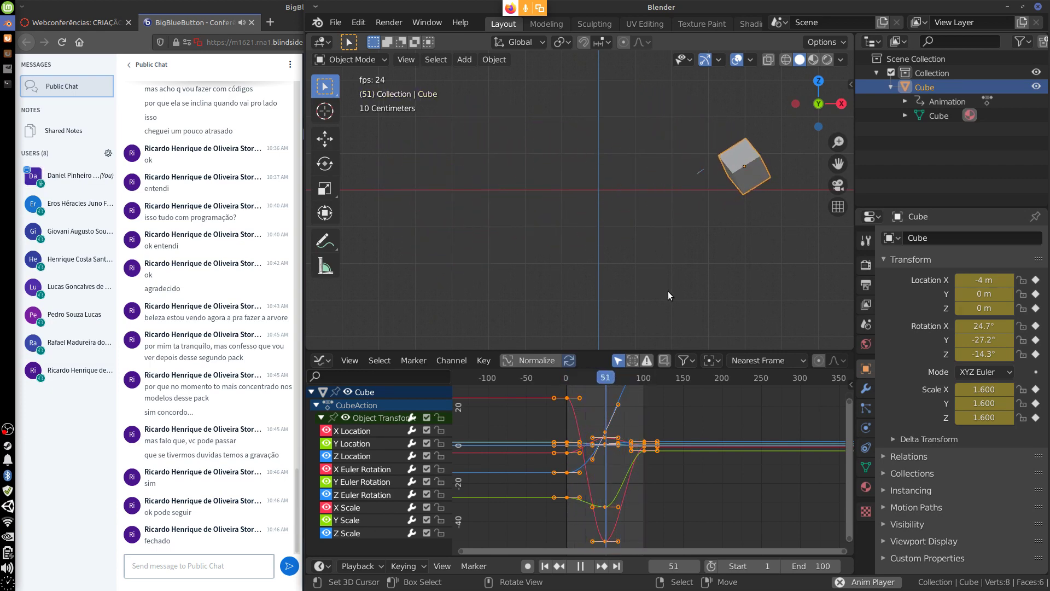
key("Escape")
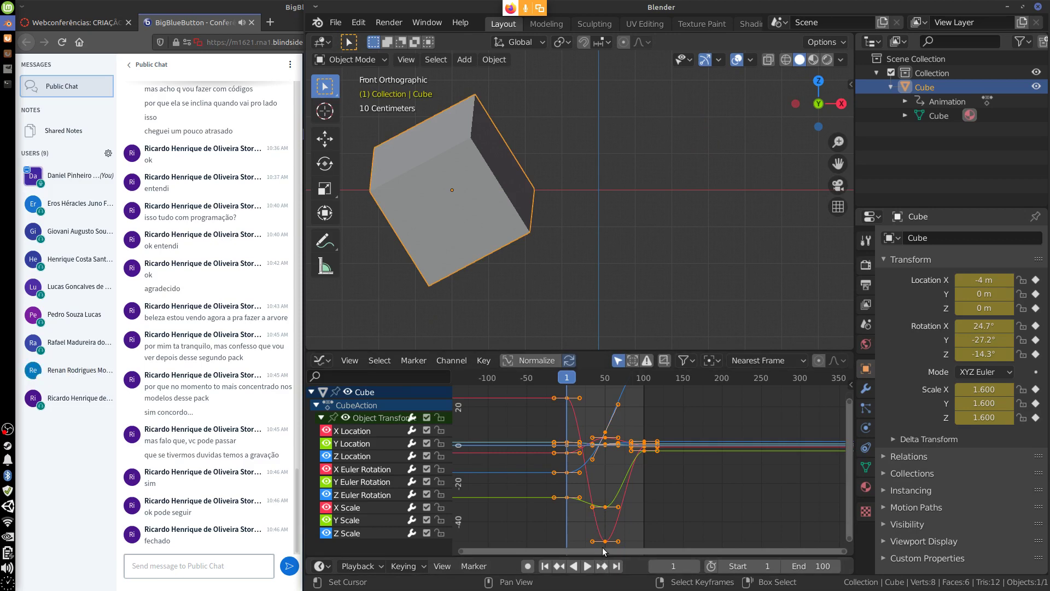
Step: Switch the Graph Editor area to the Timeline
left_click(323, 360)
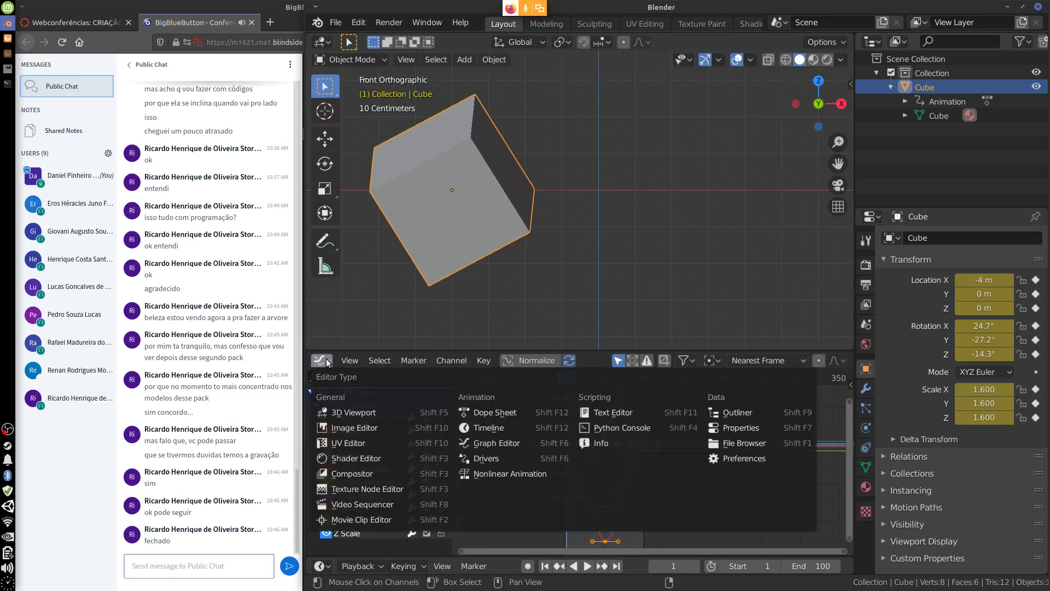
left_click(322, 566)
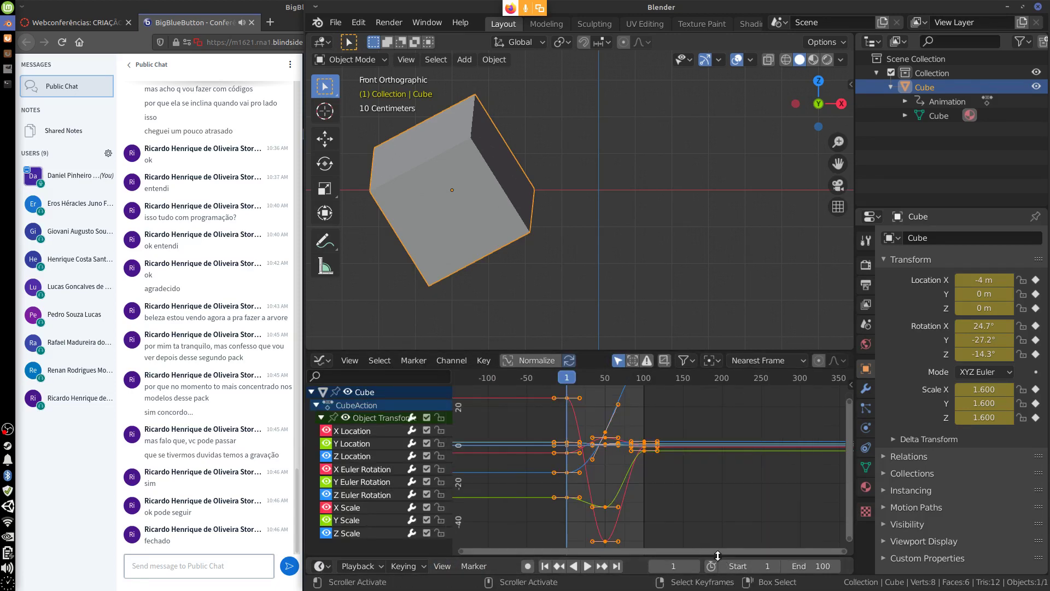
left_click_drag(715, 558, 709, 585)
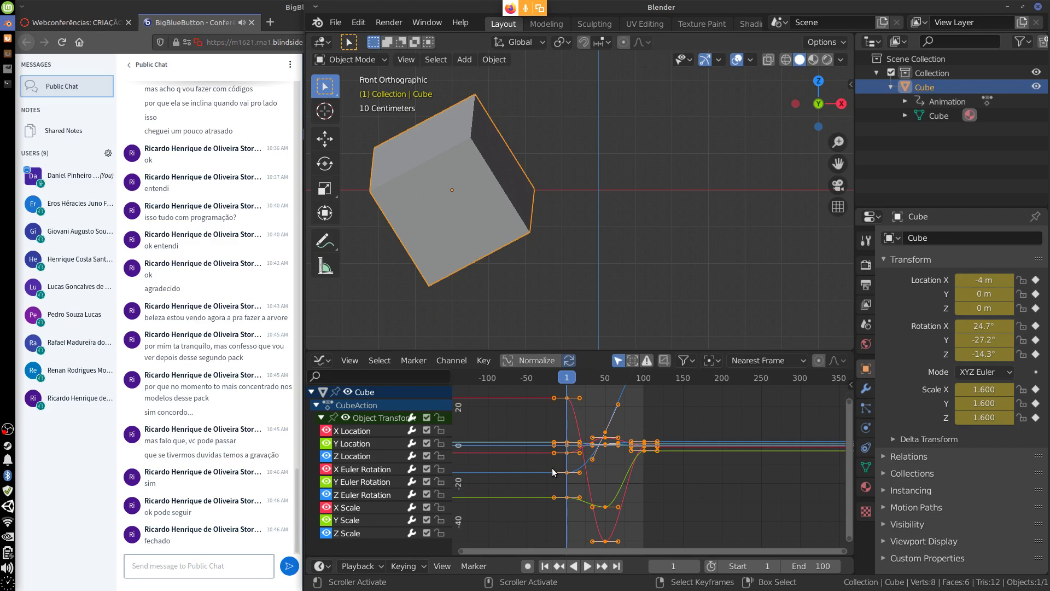
left_click(323, 361)
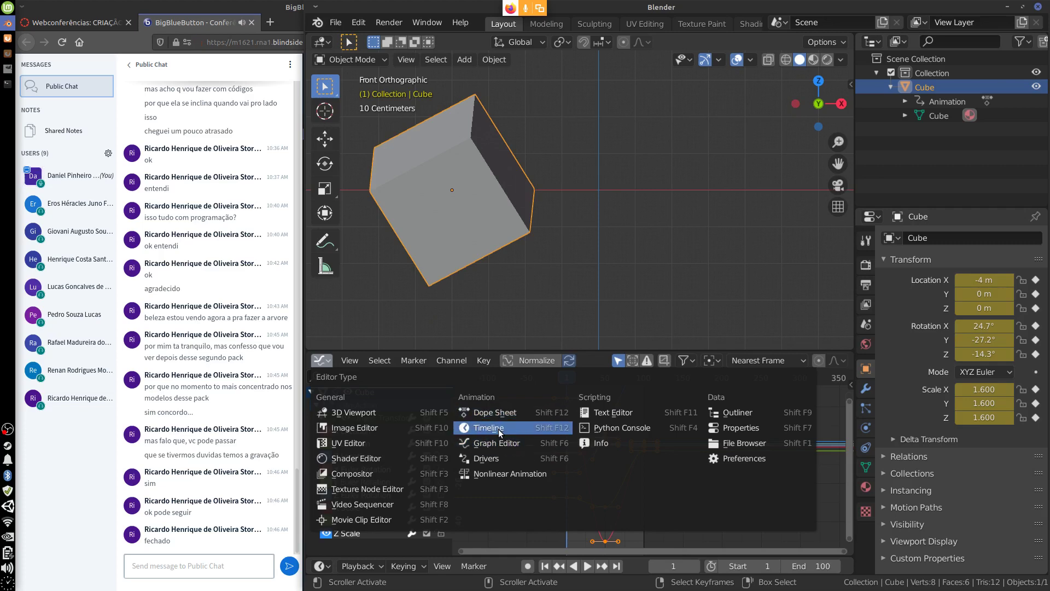
left_click(497, 428)
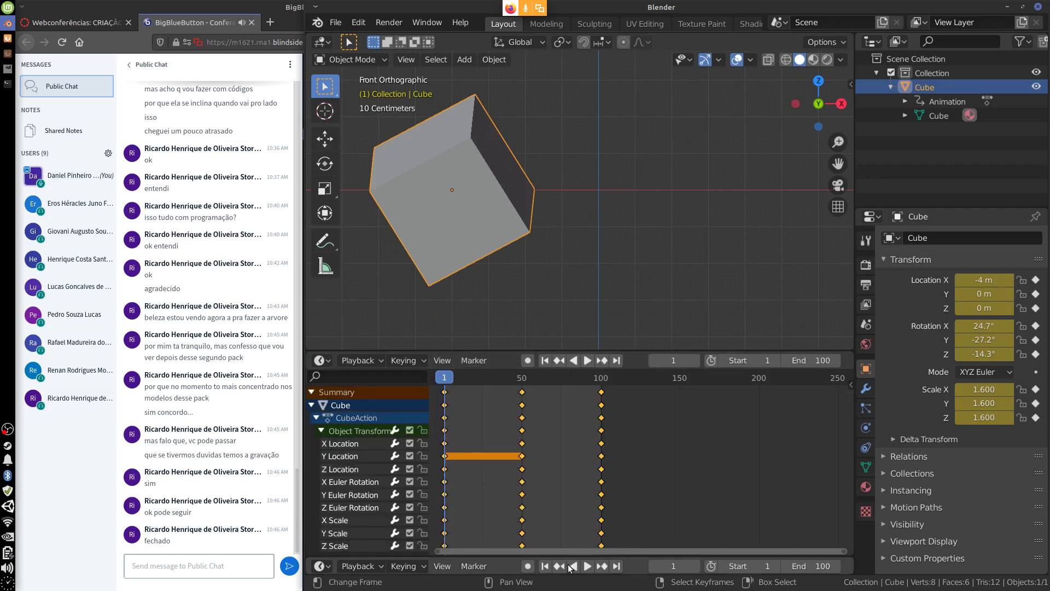
Step: Jump to the keyframe at frame 50, try starting and stopping playback, and scrub back to frame 0
left_click_drag(568, 562, 565, 464)
key("Escape")
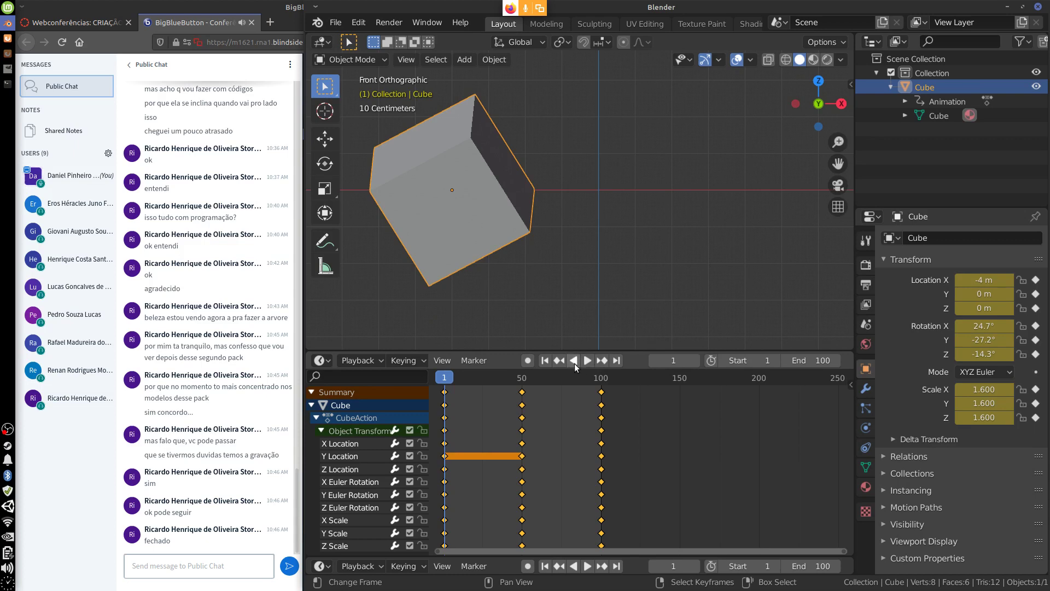
left_click(603, 363)
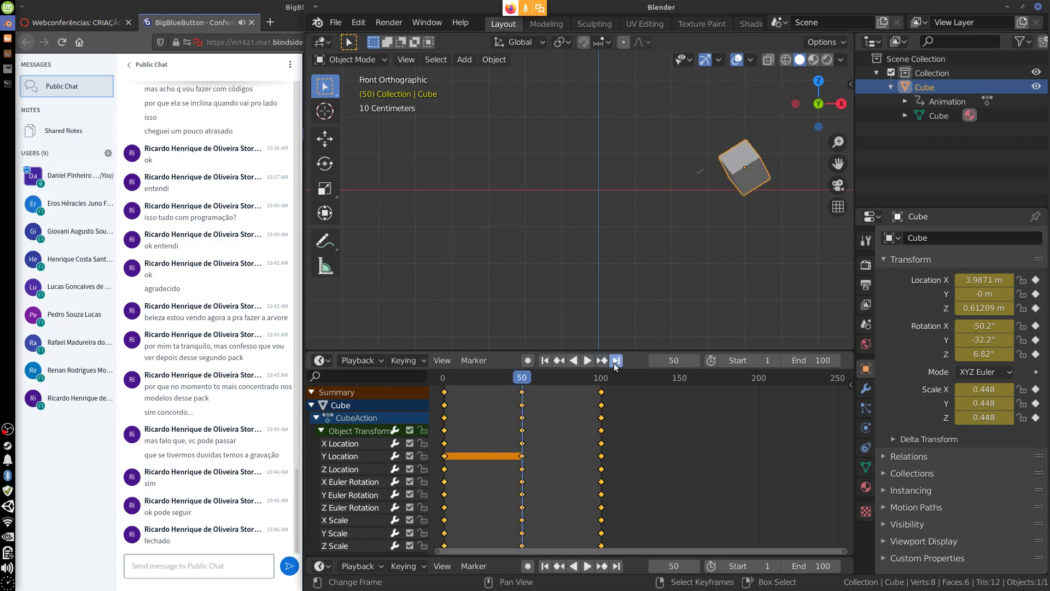
left_click(609, 363)
left_click(588, 360)
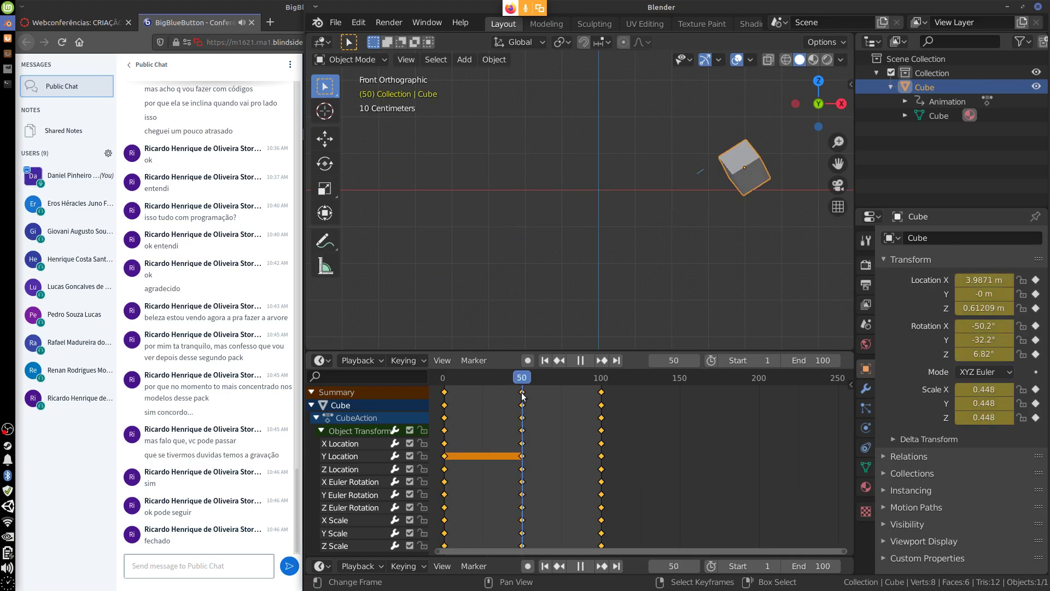
left_click(581, 360)
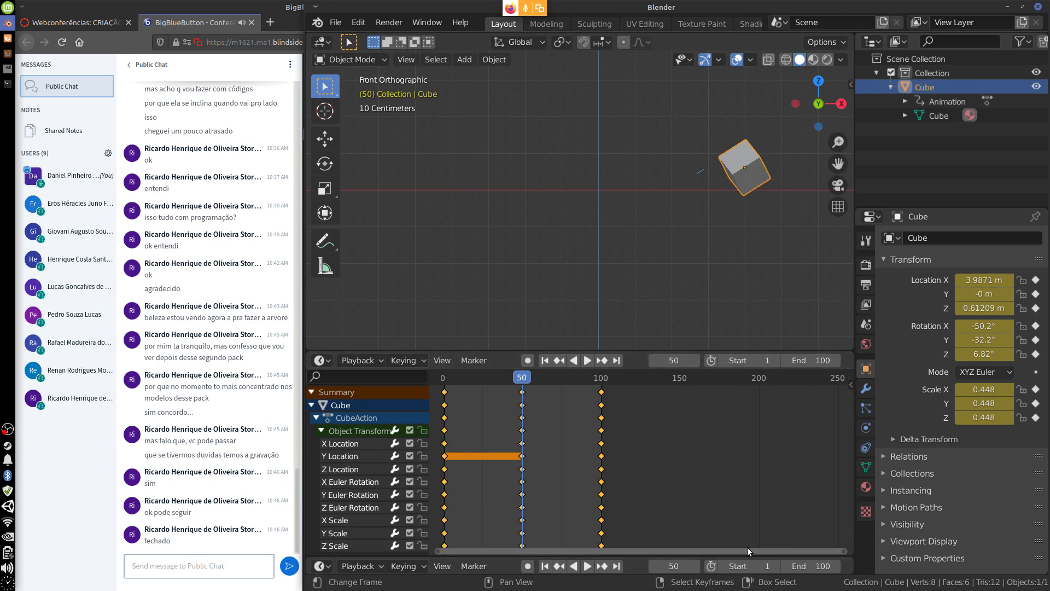
left_click_drag(519, 382, 440, 382)
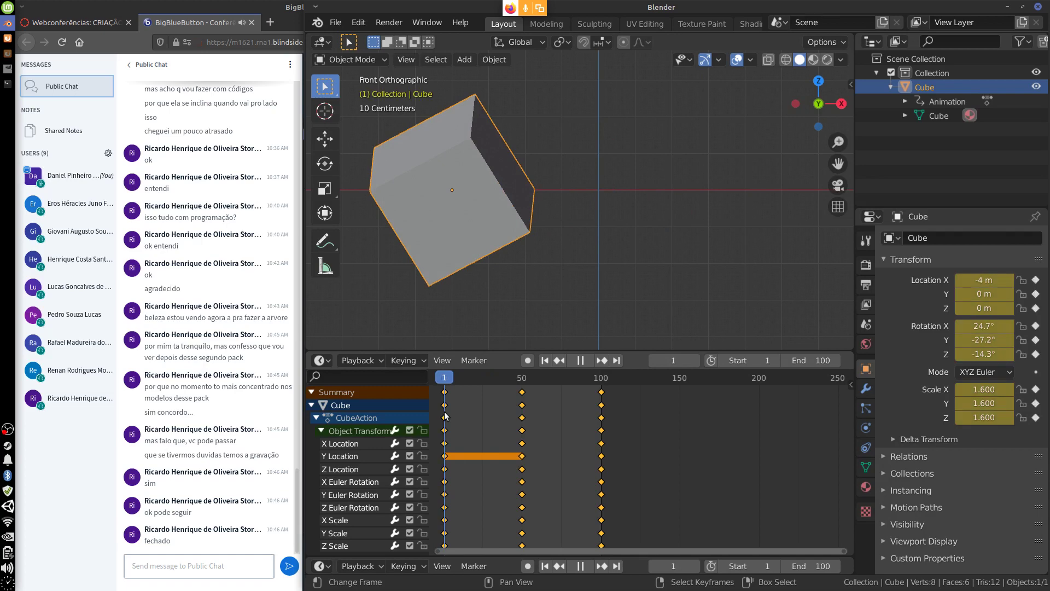
Step: Switch the larger Timeline area to the Dope Sheet and collapse all of the Cube's animation channels
left_click(327, 363)
left_click(330, 361)
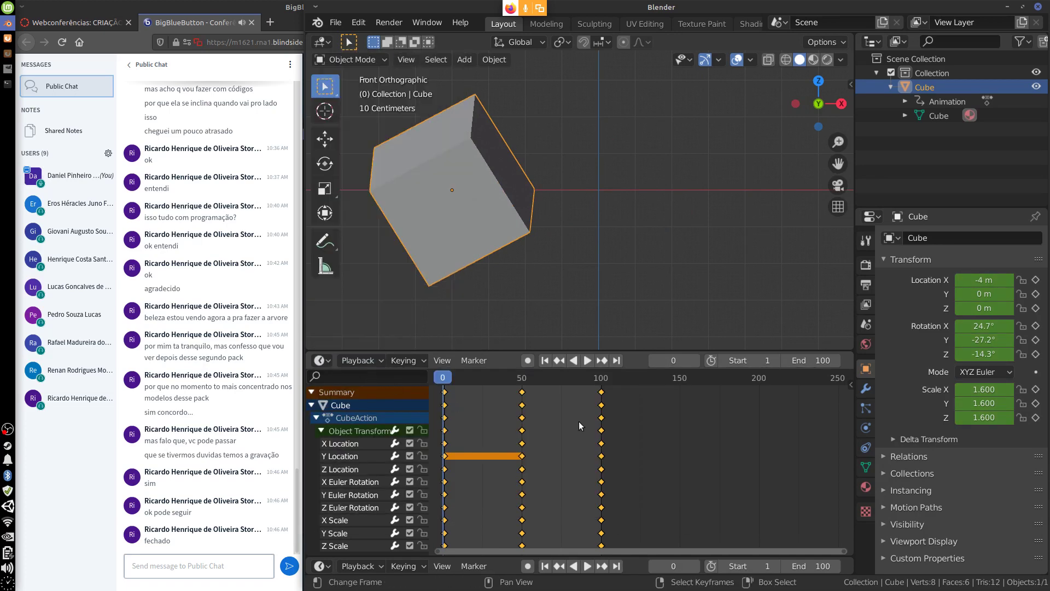
left_click(324, 364)
left_click(520, 414)
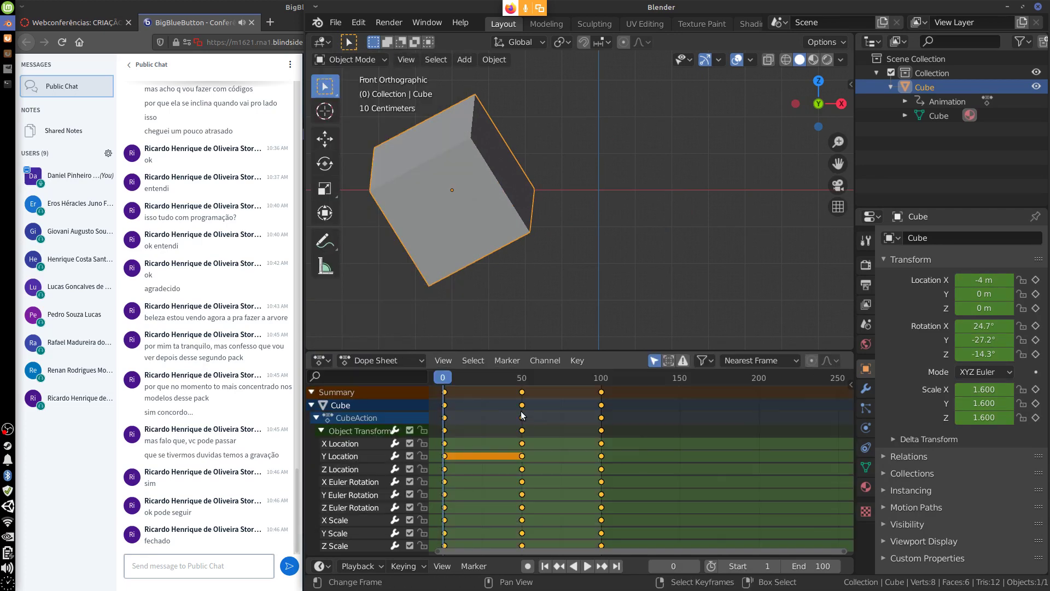
left_click(321, 430)
left_click(316, 418)
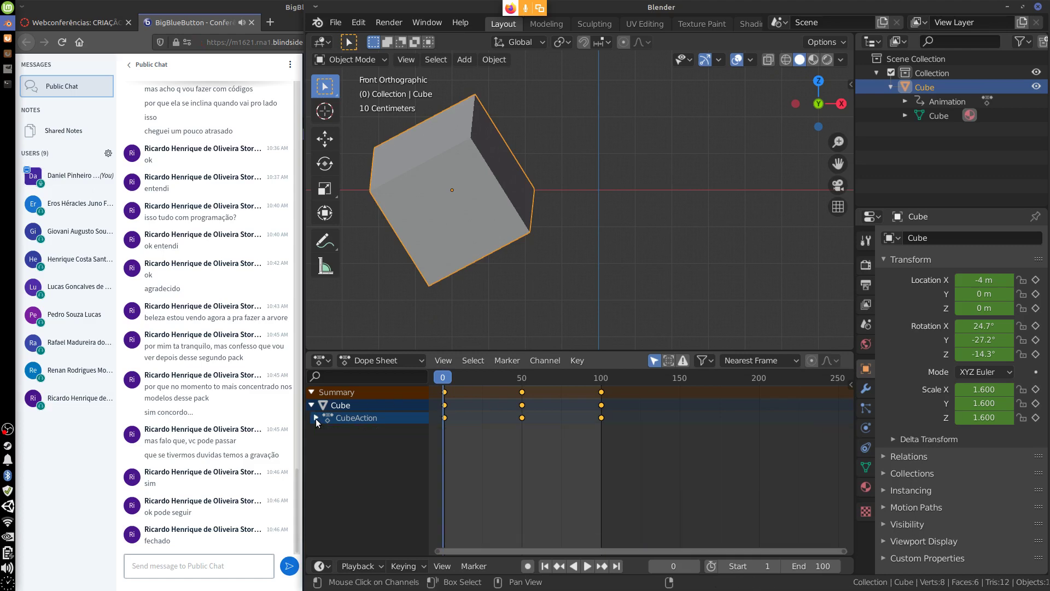
left_click(313, 407)
Step: Play and scrub the cube's animation over the Dope Sheet keyframes, ending at frame 1
key("space")
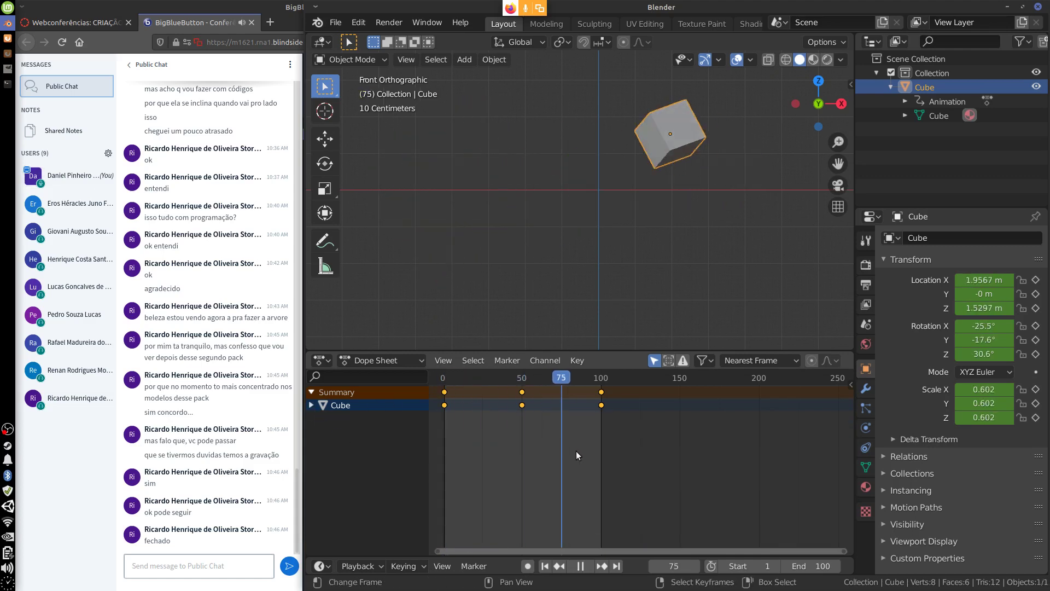
left_click_drag(514, 455, 446, 459)
key("space")
left_click(445, 383)
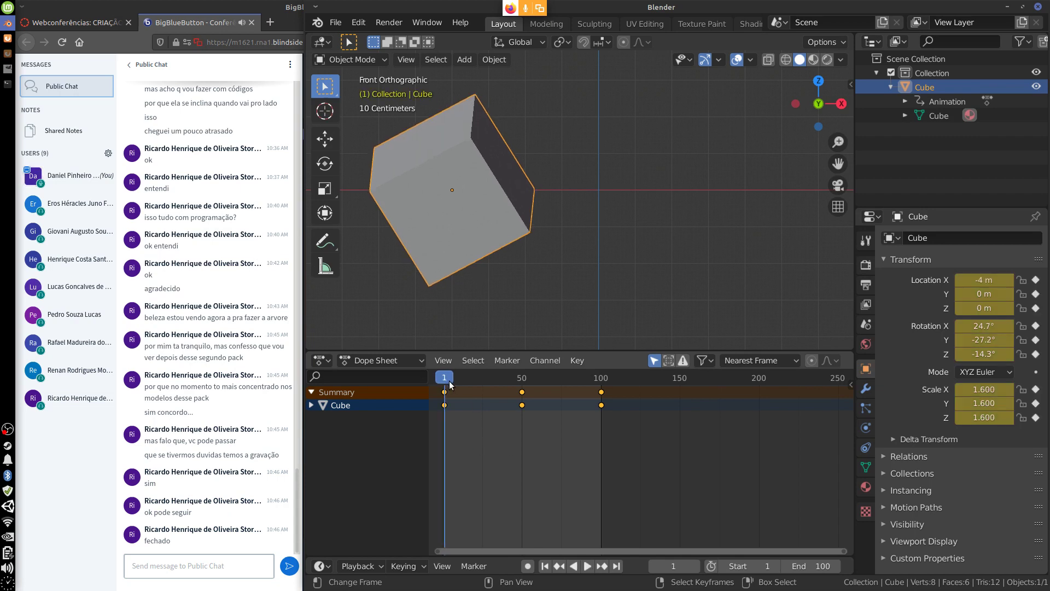
Step: Change the Dope Sheet mode to Action Editor
left_click(410, 360)
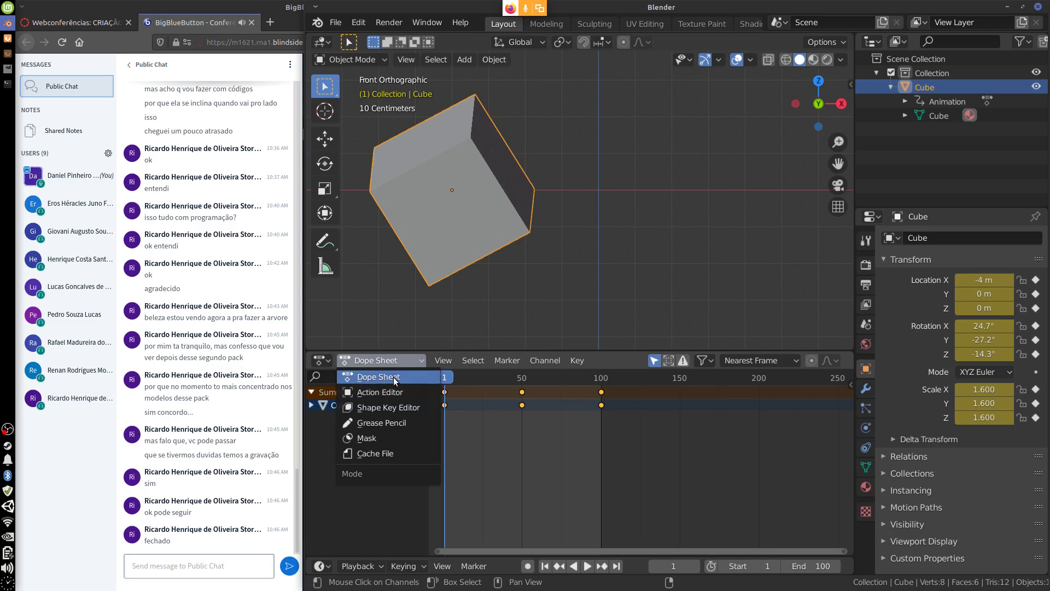
left_click(396, 393)
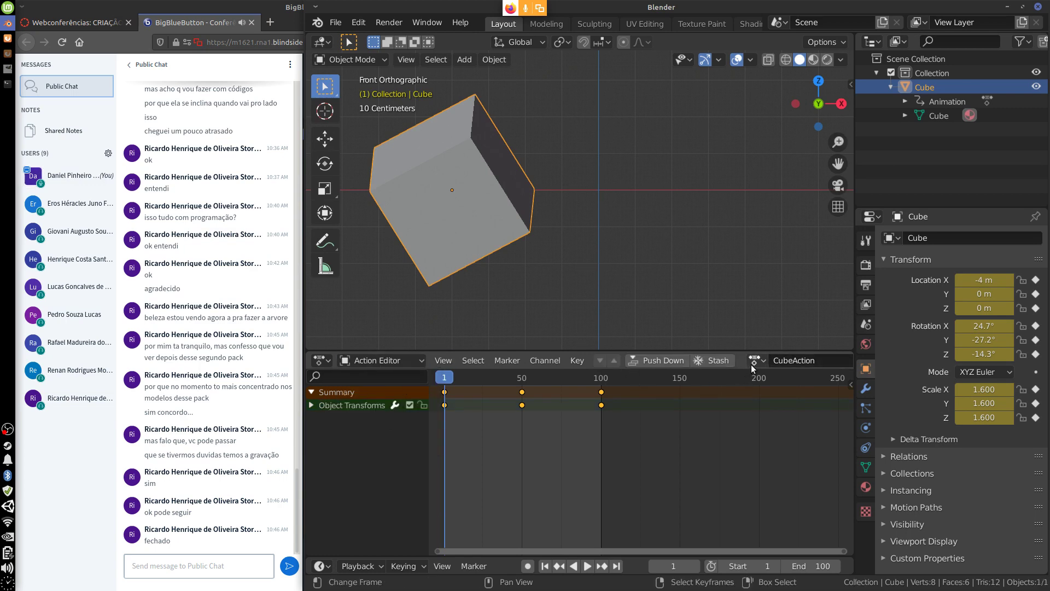
Step: Rename the cube's action from CubeAction as ATTACK and enable its fake user
middle_click_drag(755, 364, 651, 372)
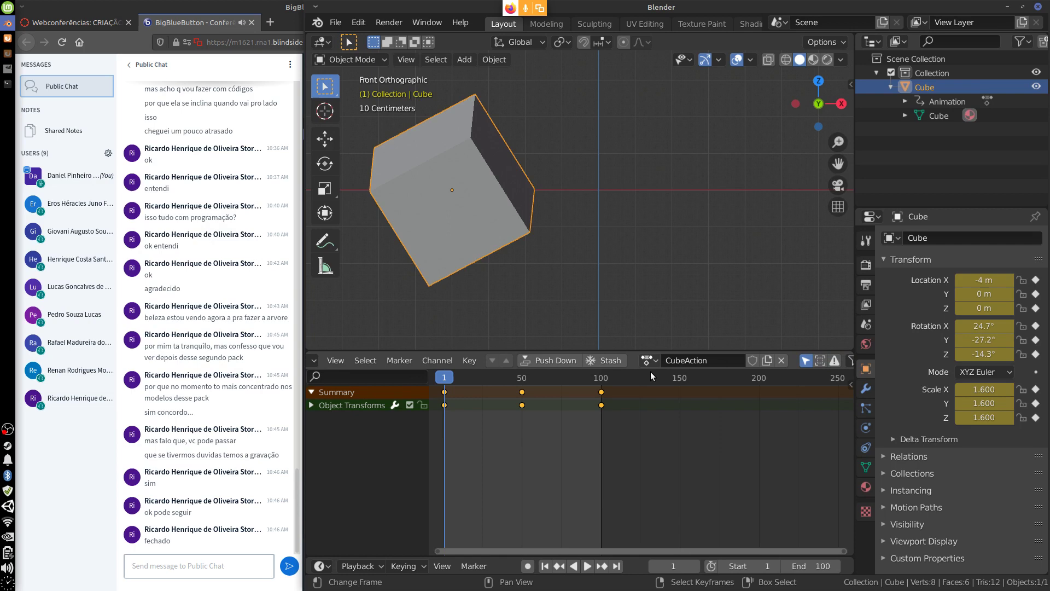
left_click(710, 359)
left_click(737, 363)
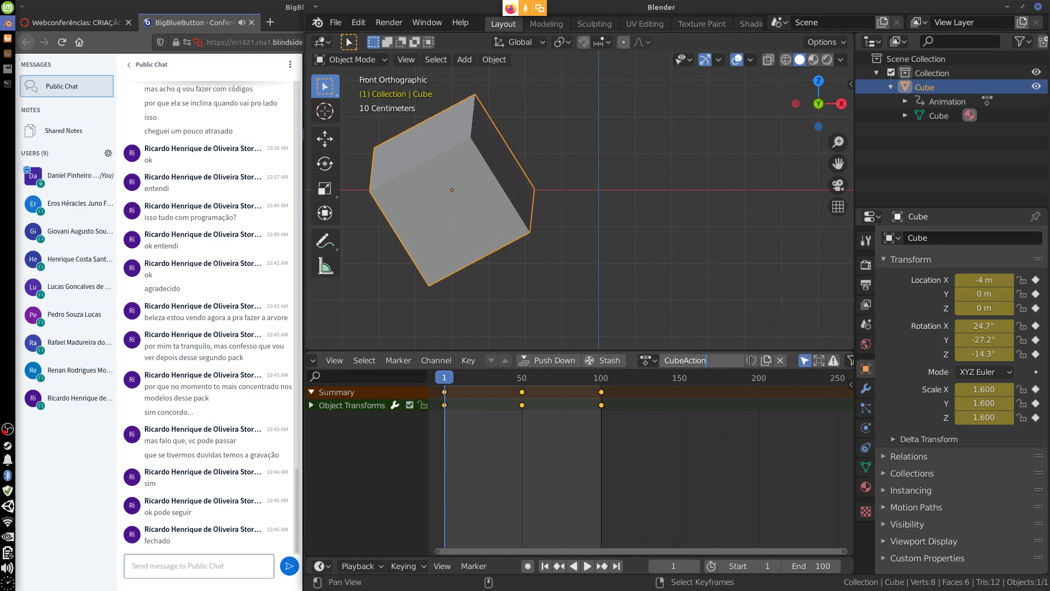
key("Return")
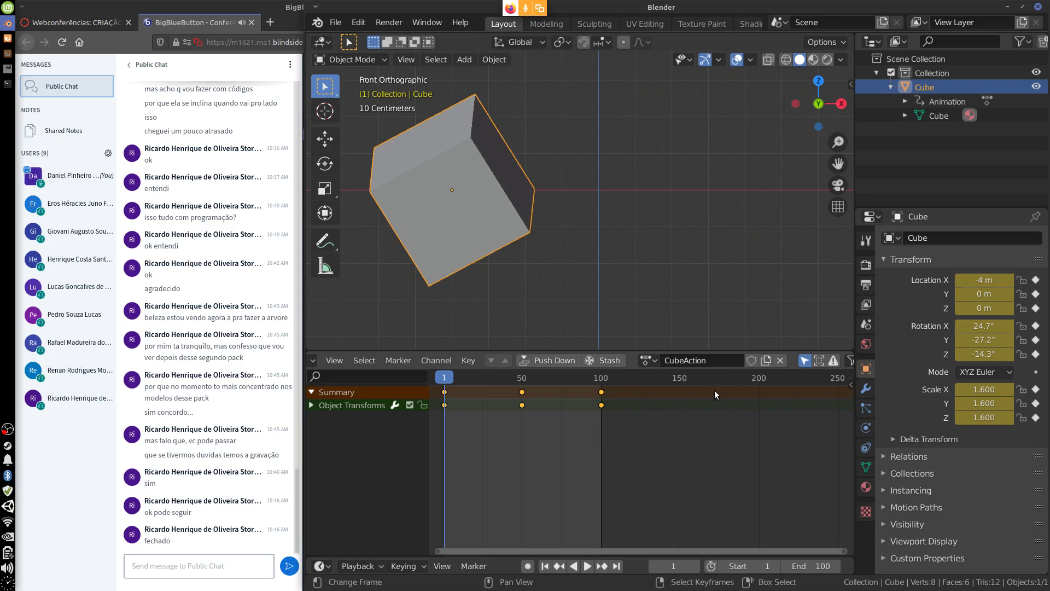
left_click(707, 360)
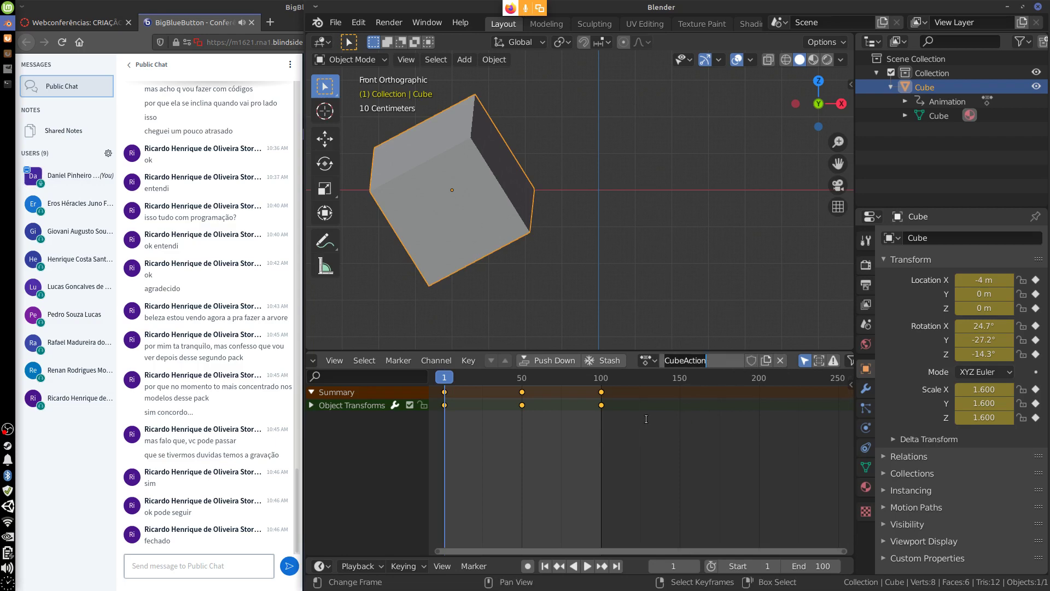
key("BackSpace")
type("ATTACK")
key("Return")
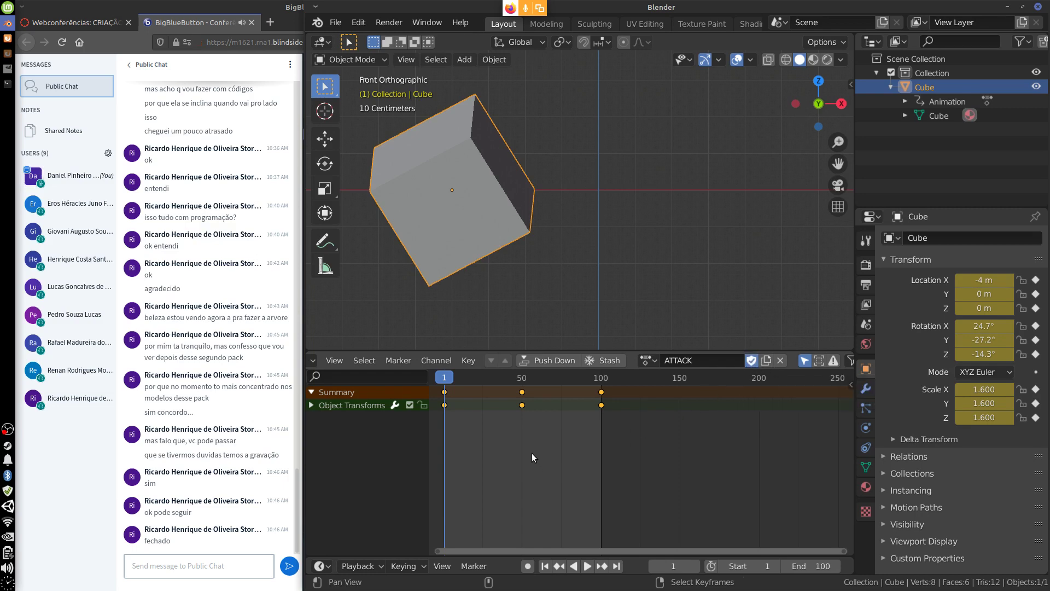
Step: Review the available editor types and Dope Sheet modes, keeping the Action Editor mode selected
scroll(532, 453, "left", 5, "ctrl")
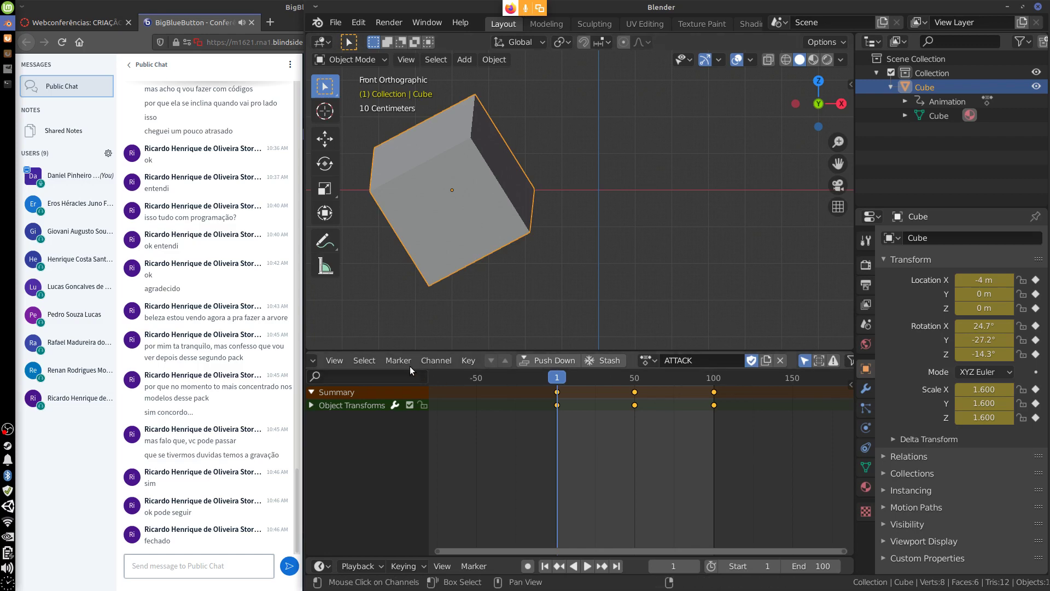
mouse_move(410, 366)
middle_mouse_down()
mouse_move(526, 372)
mouse_move(501, 373)
middle_mouse_up()
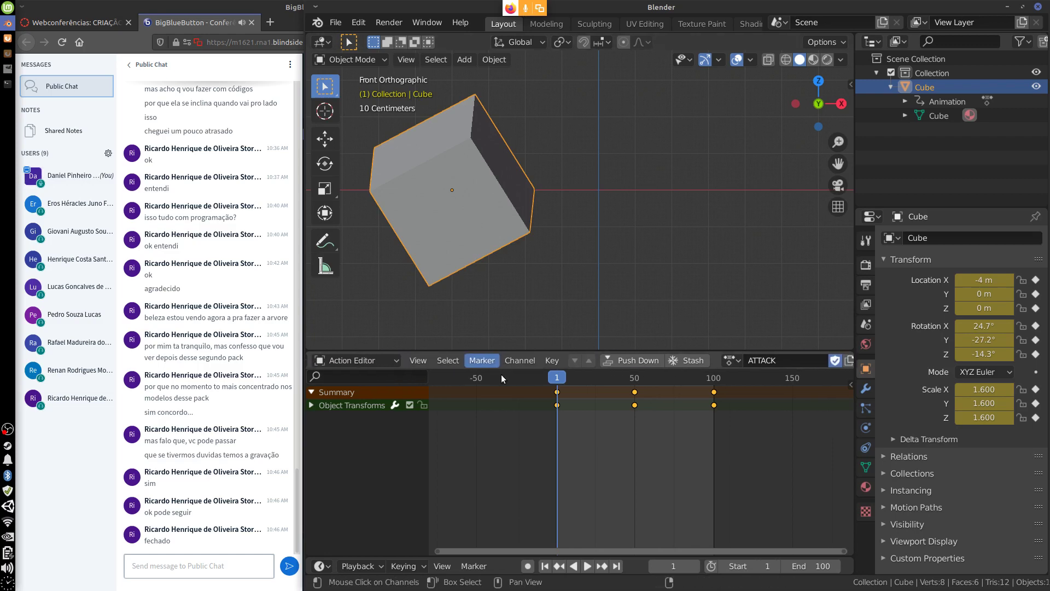
middle_click_drag(417, 364, 487, 361)
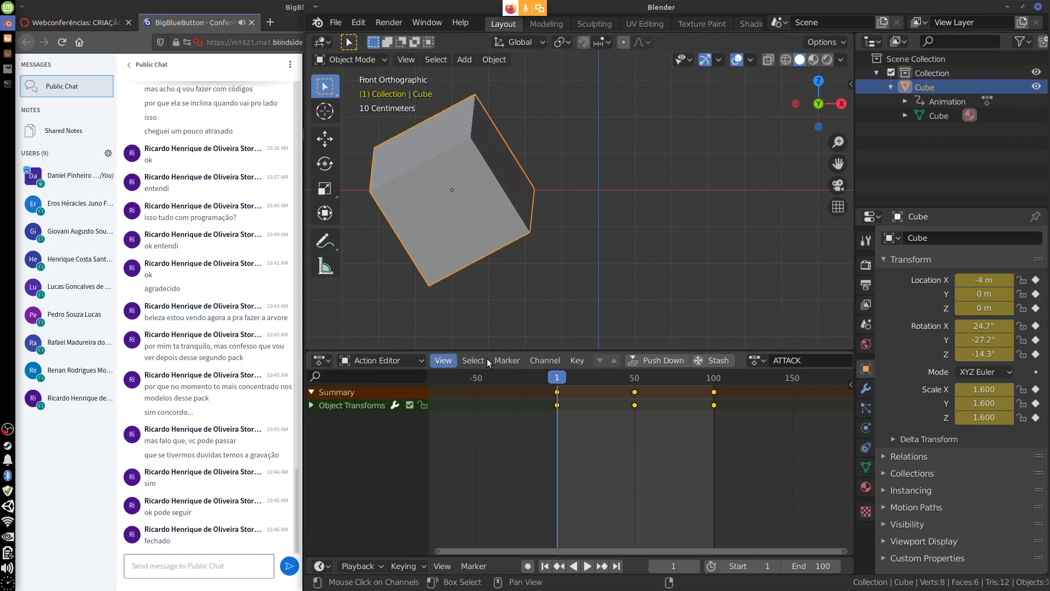
left_click(383, 360)
left_click(321, 361)
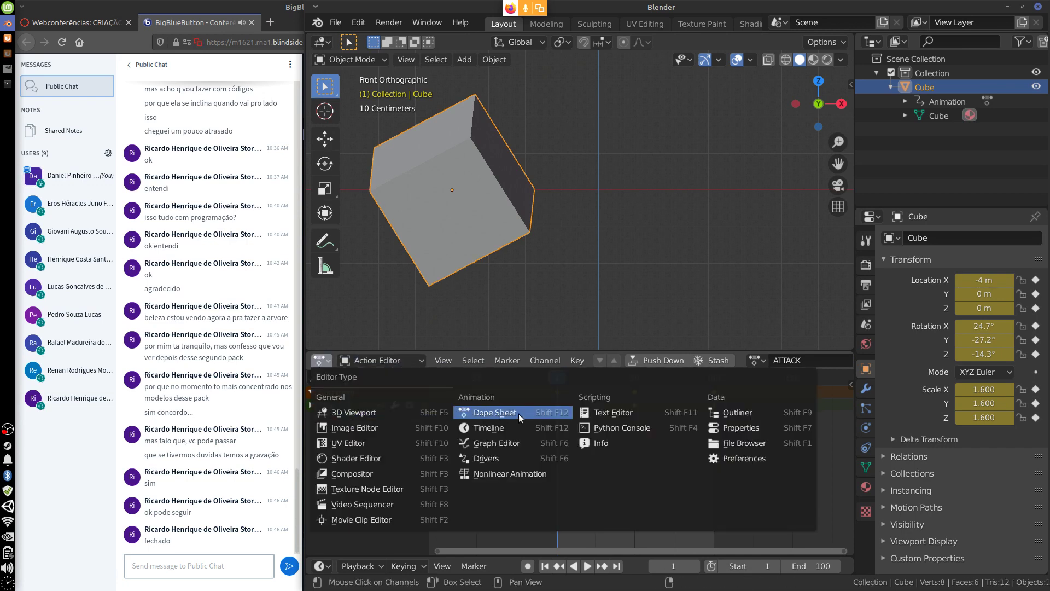
left_click(392, 362)
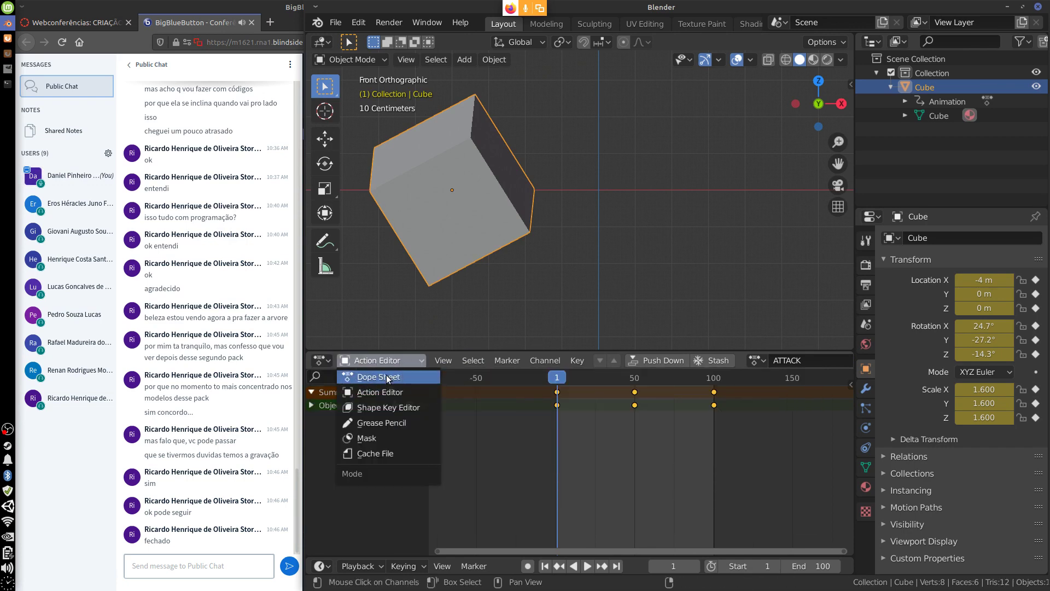
left_click(397, 393)
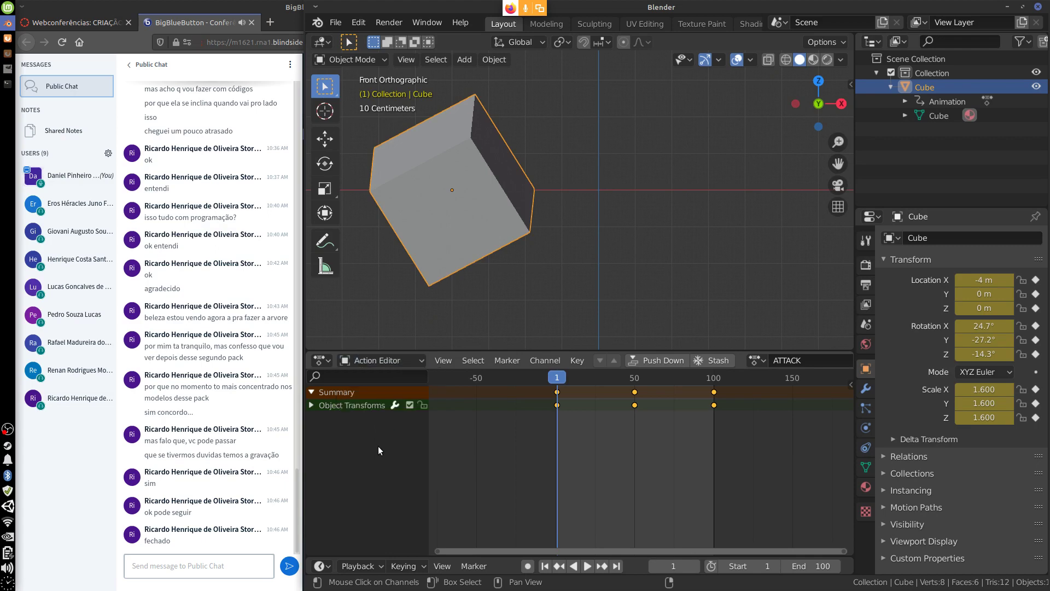
Step: Unlink the ATTACK action from the cube and scrub to frame 0 to check its motion without the action
middle_click_drag(667, 474, 611, 471)
middle_click_drag(745, 360, 682, 373)
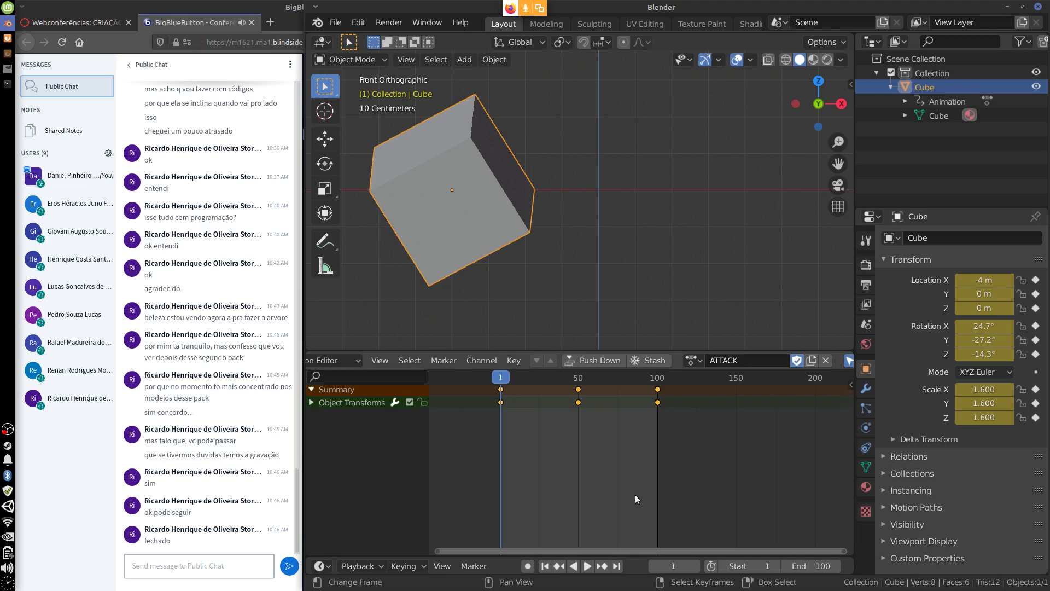
middle_click_drag(608, 463, 610, 465)
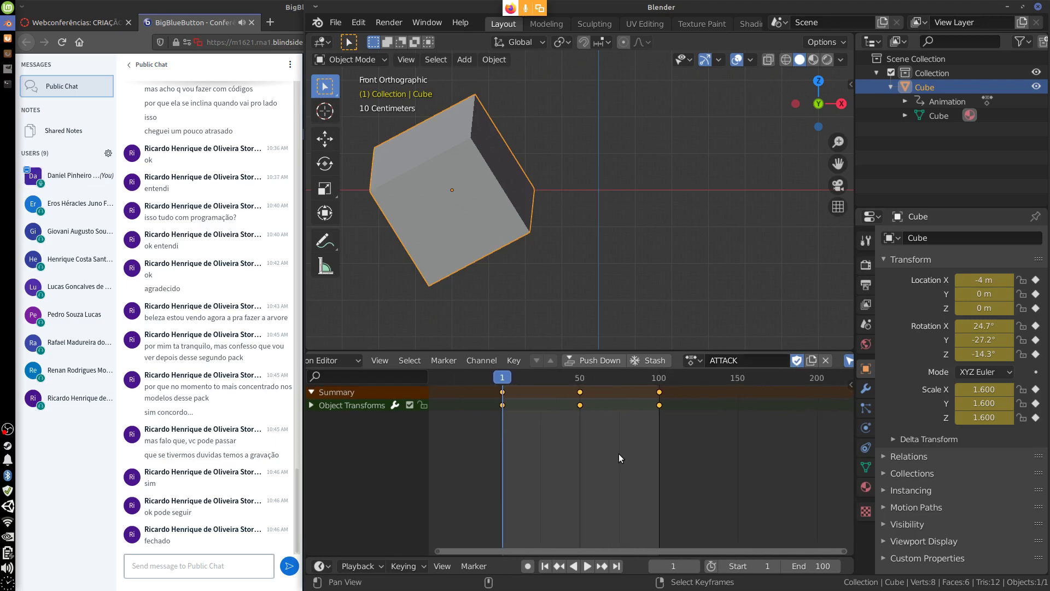
left_click(826, 360)
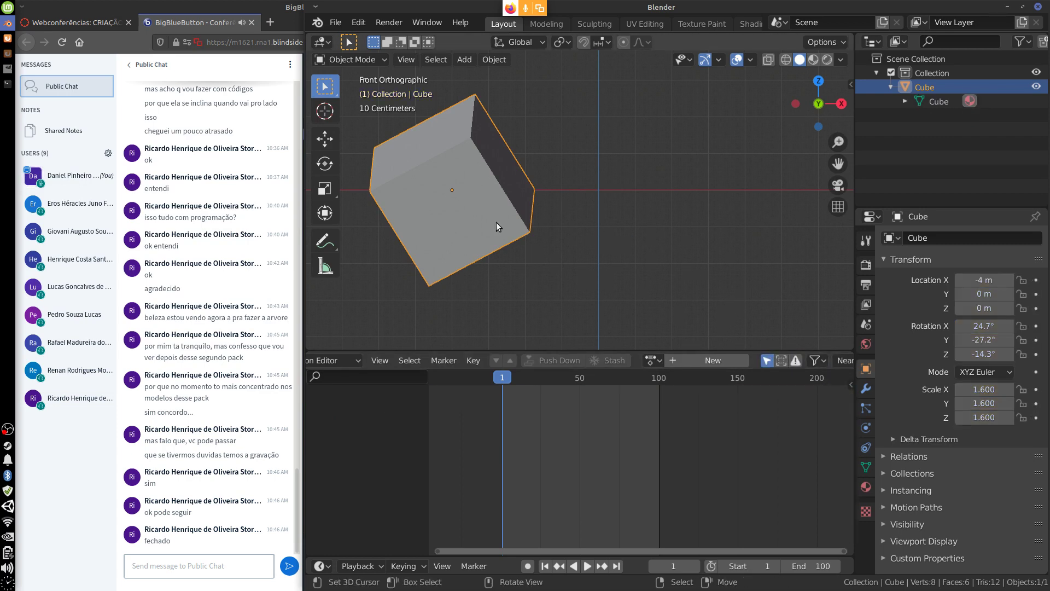
left_click_drag(673, 443, 452, 492)
Step: Assign the saved ATTACK action back to the cube
left_click(652, 360)
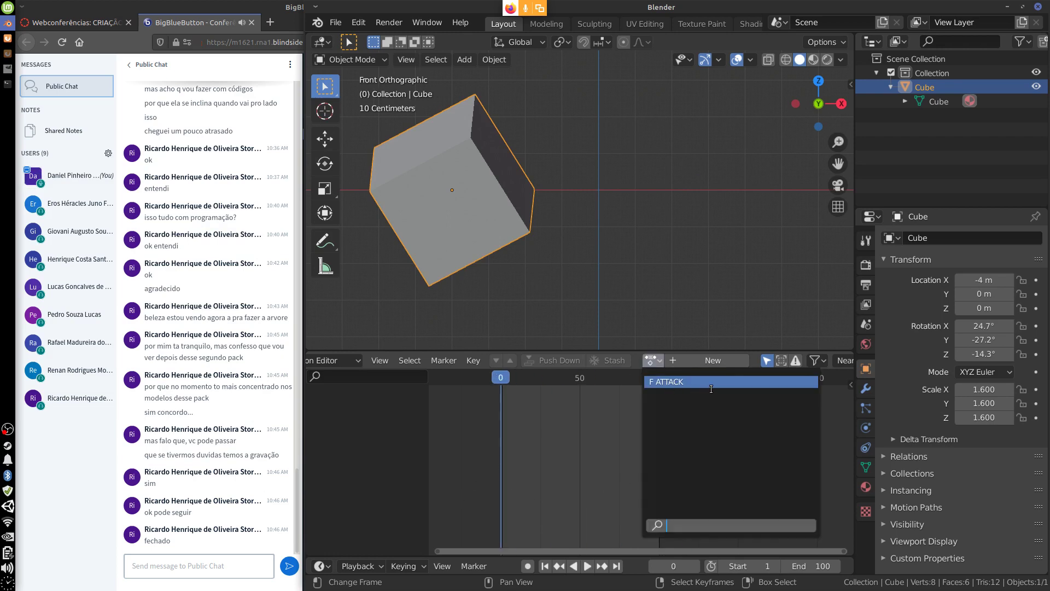
left_click(681, 382)
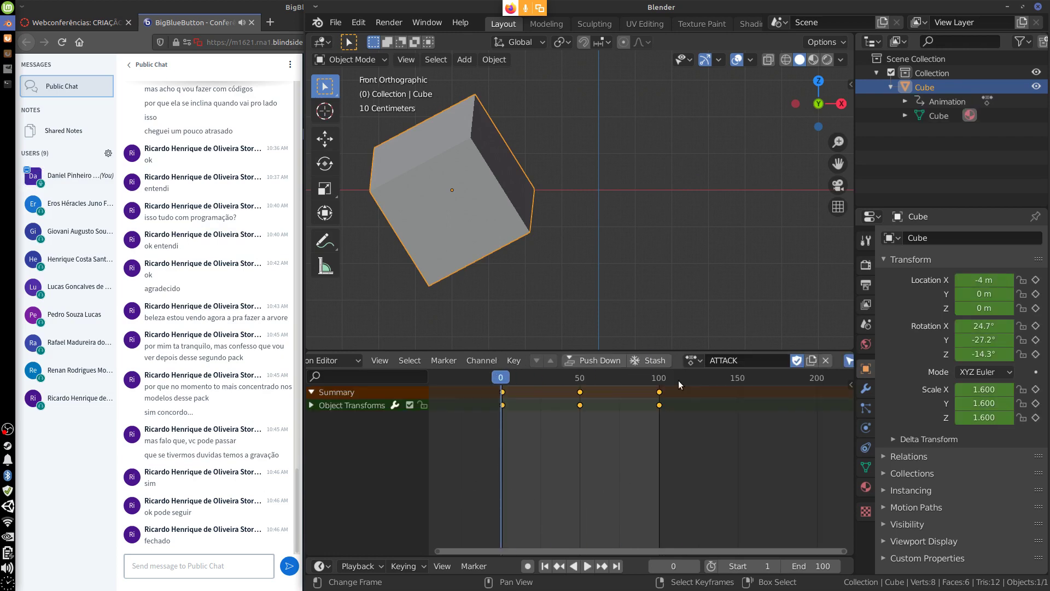
Step: Unlink the ATTACK action from the cube and create a new action for it at frame 1
left_click_drag(551, 421, 503, 428)
left_click(826, 360)
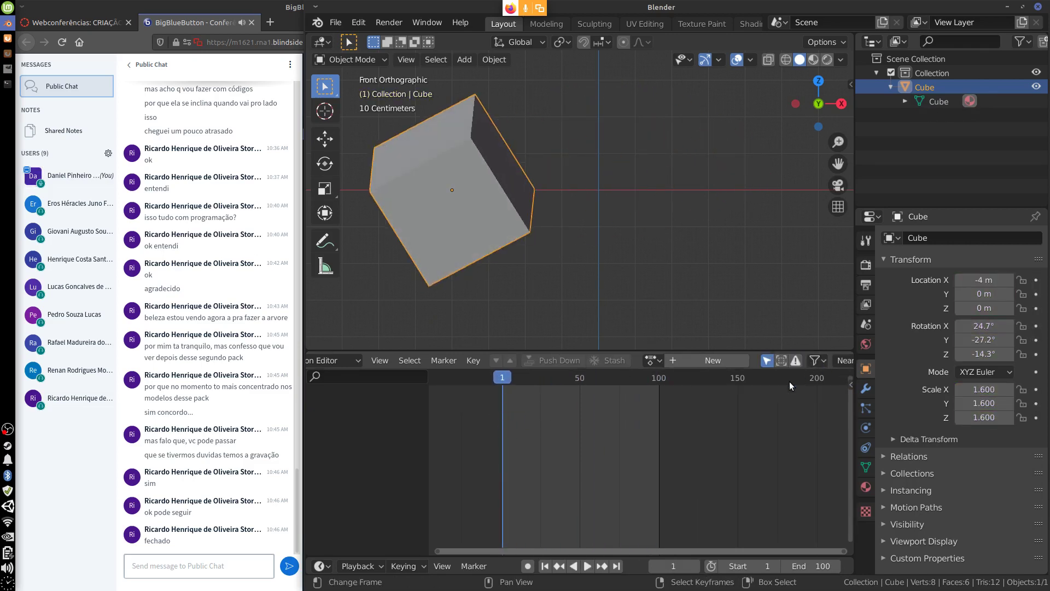
left_click(690, 361)
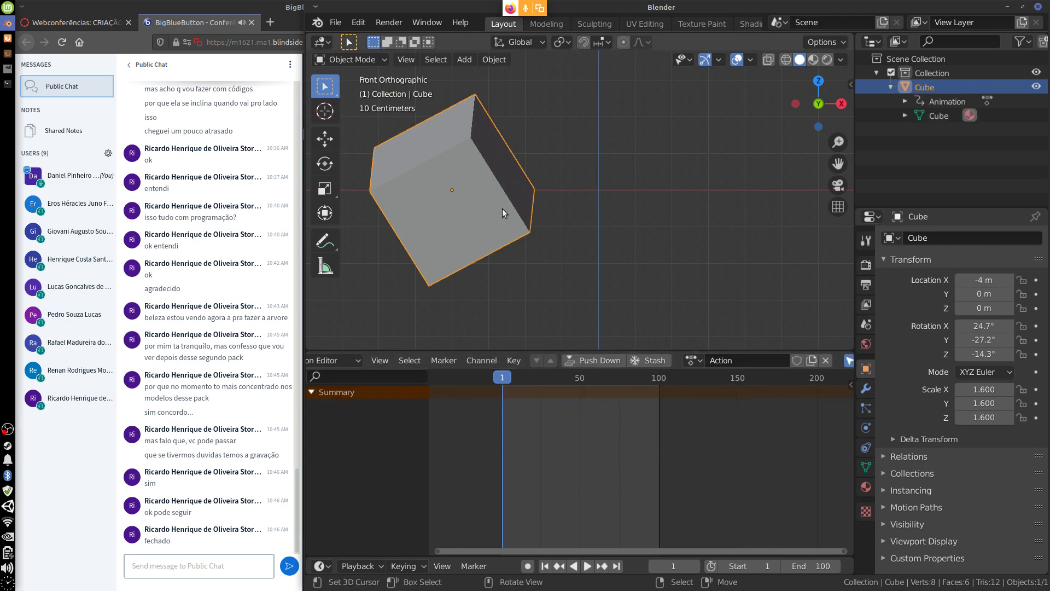
Step: Move the cube to about X 2.72 m, Z 1.25 m, scale it to about 0.406, and insert a keyframe at frame 1
key("g")
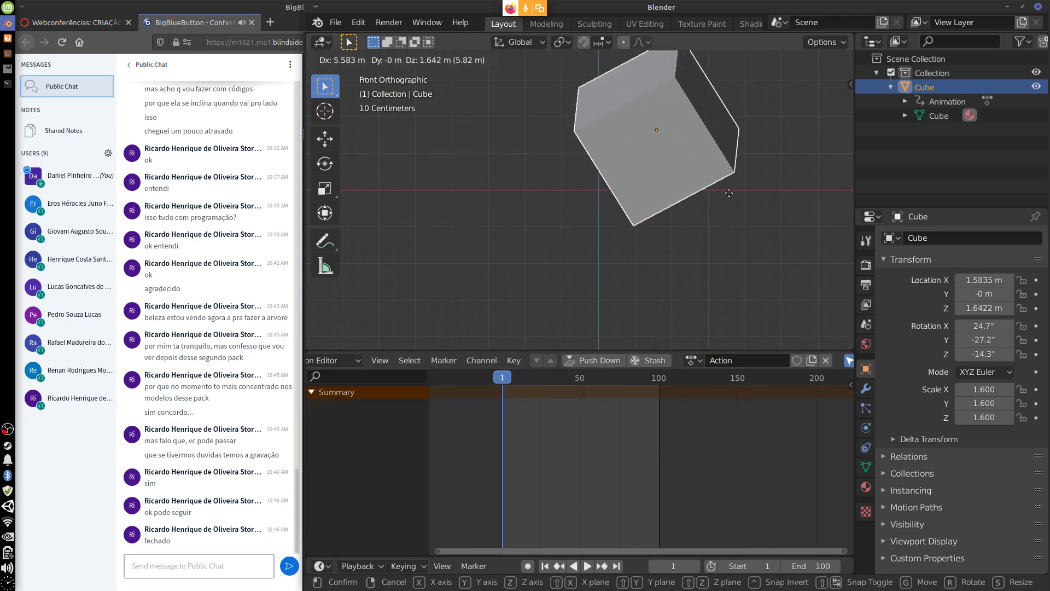
left_click(767, 236)
key("s")
left_click(725, 171)
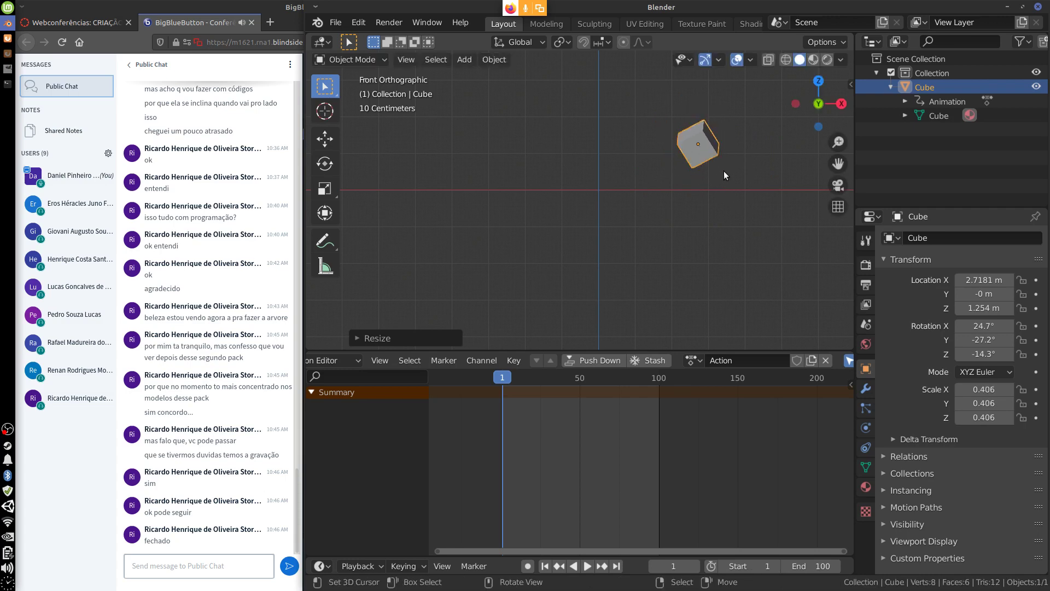
key("i")
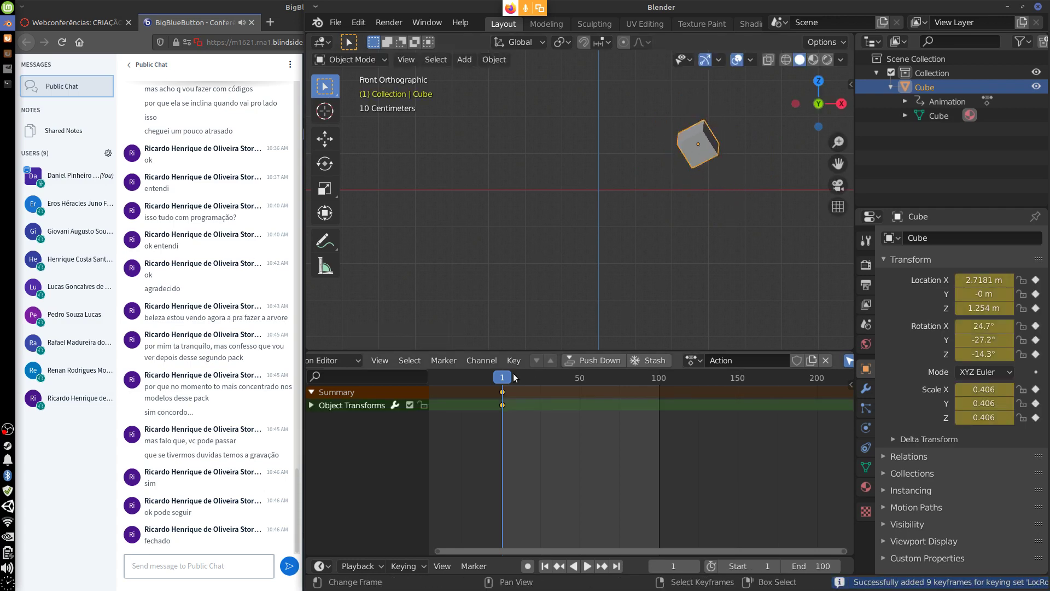
Step: At frame 100, move the cube to about X -3.48 m, Z -1.69 m, scale it to about 1.353, and insert a keyframe
left_click(604, 424)
key("space")
left_click_drag(616, 426, 658, 434)
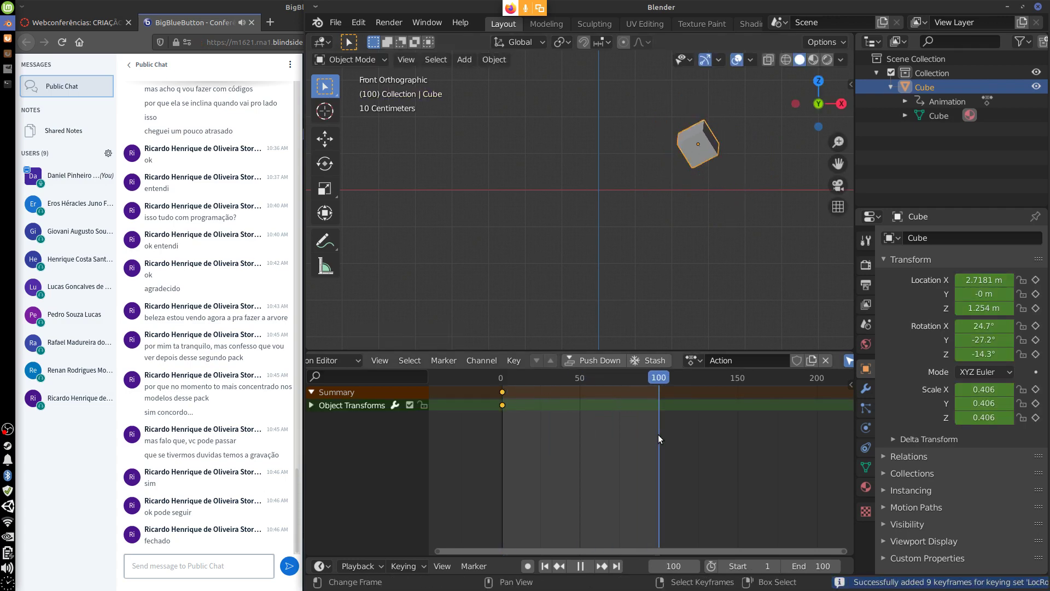
key("space")
key("g")
left_click(494, 268)
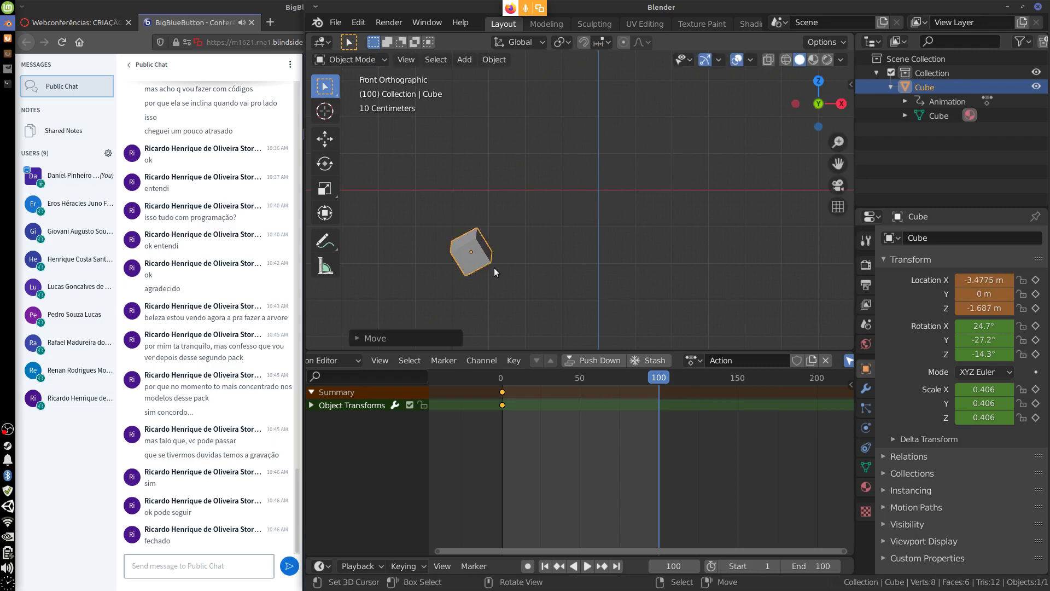
key("s")
left_click(573, 260)
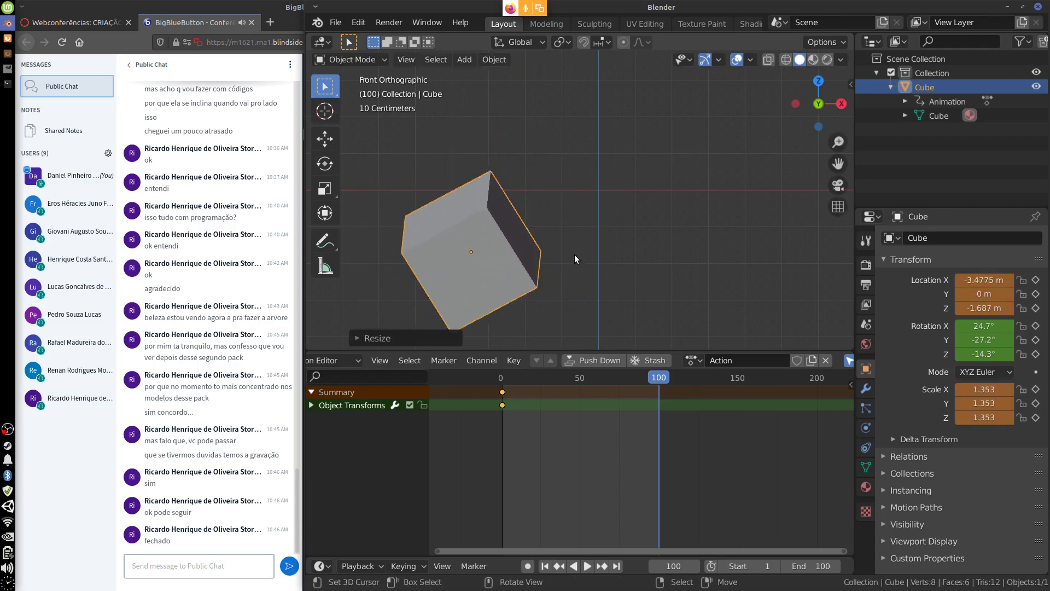
key("i")
Step: Rename the new action as MOVE and enable its fake user
double_click(732, 363)
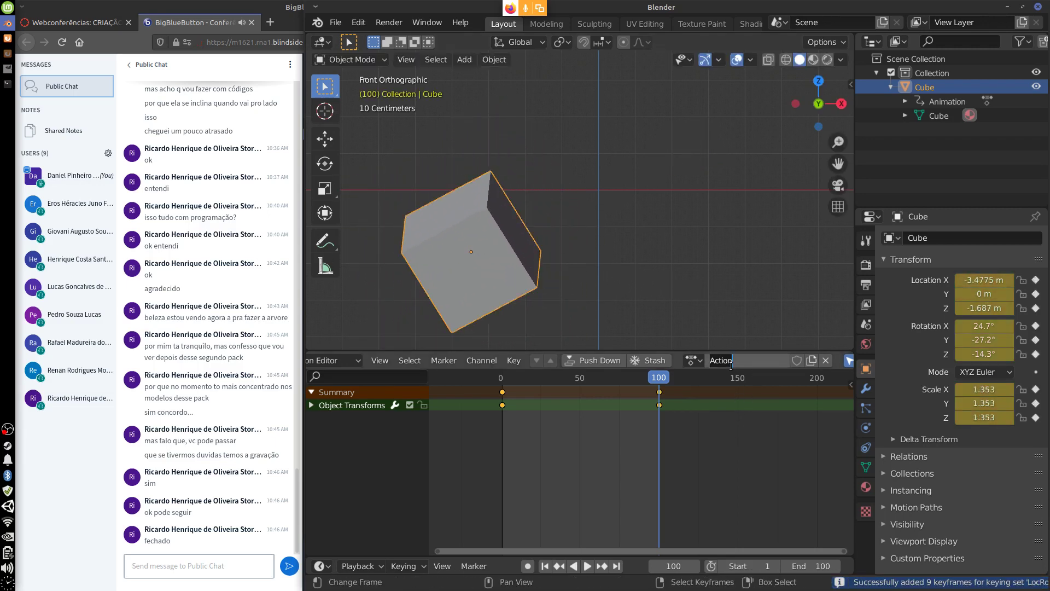
type("MOVE")
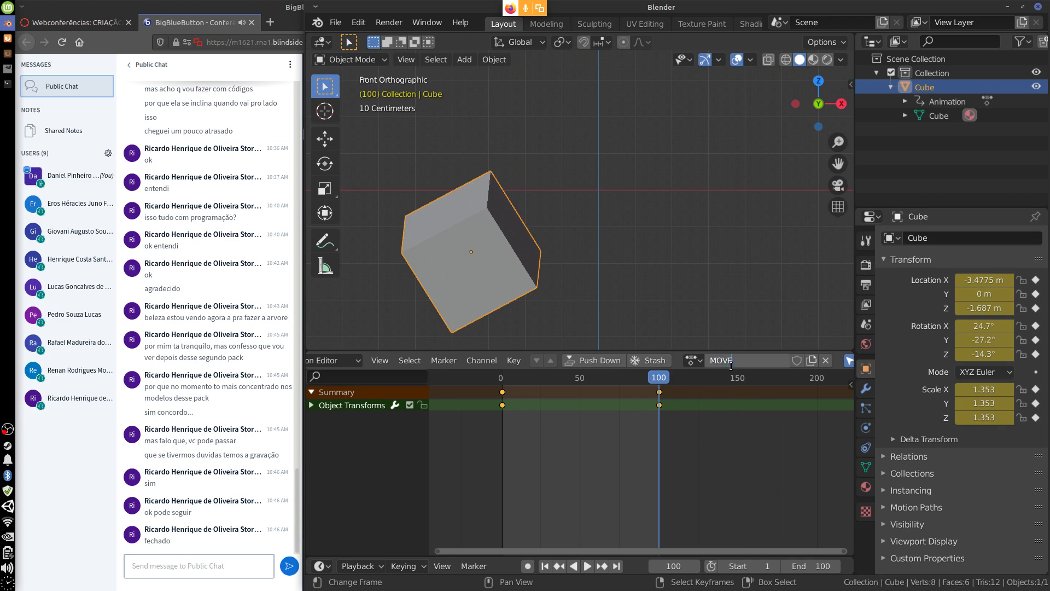
key("Return")
left_click(798, 360)
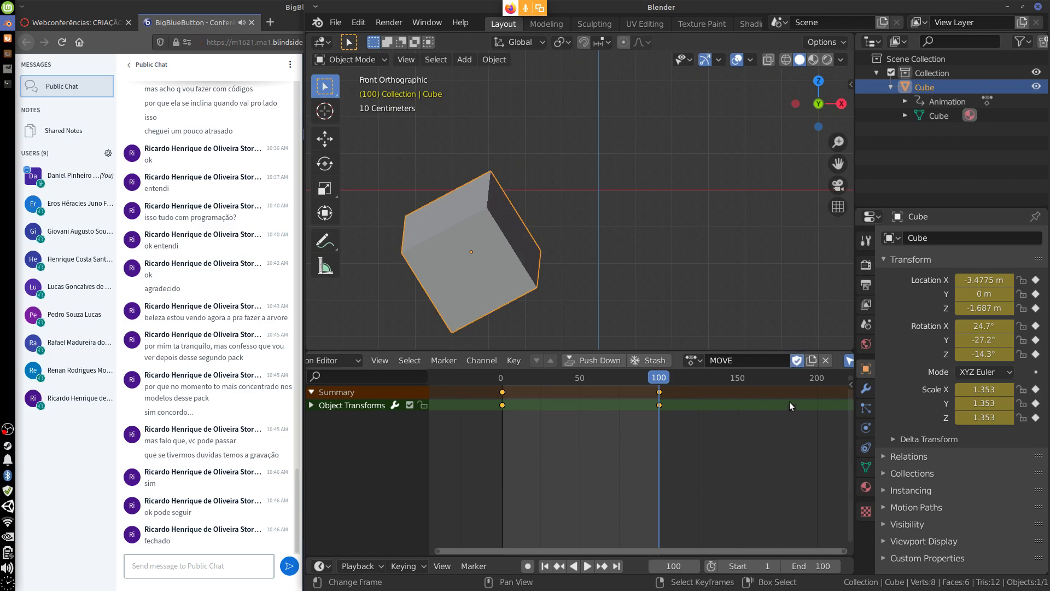
Step: Preview the ATTACK action on the cube, return to frame 0, and assign the MOVE action back
left_click(694, 360)
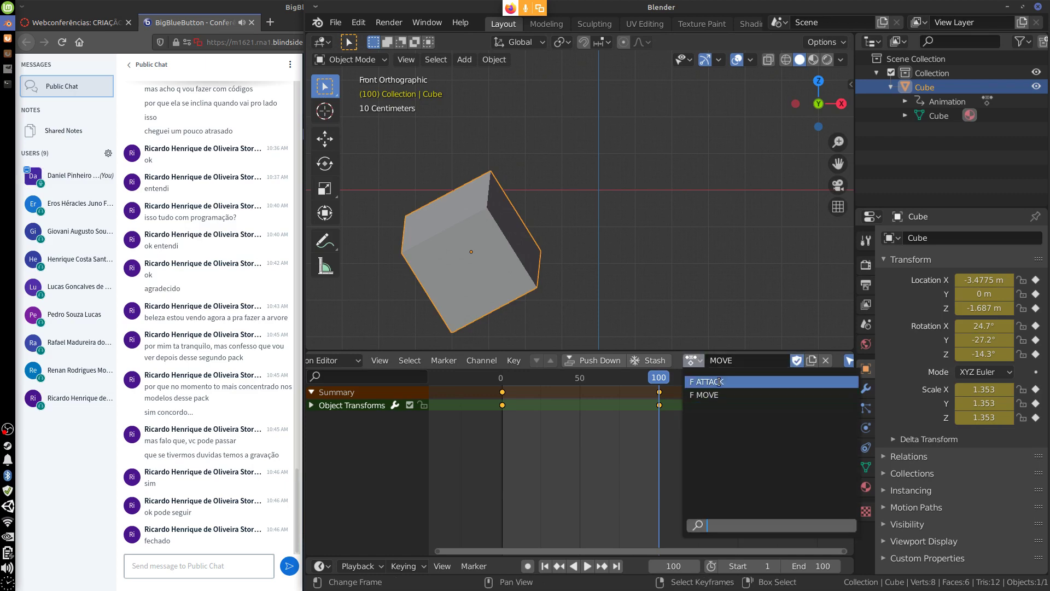
left_click(717, 382)
key("ctrl+shift+space")
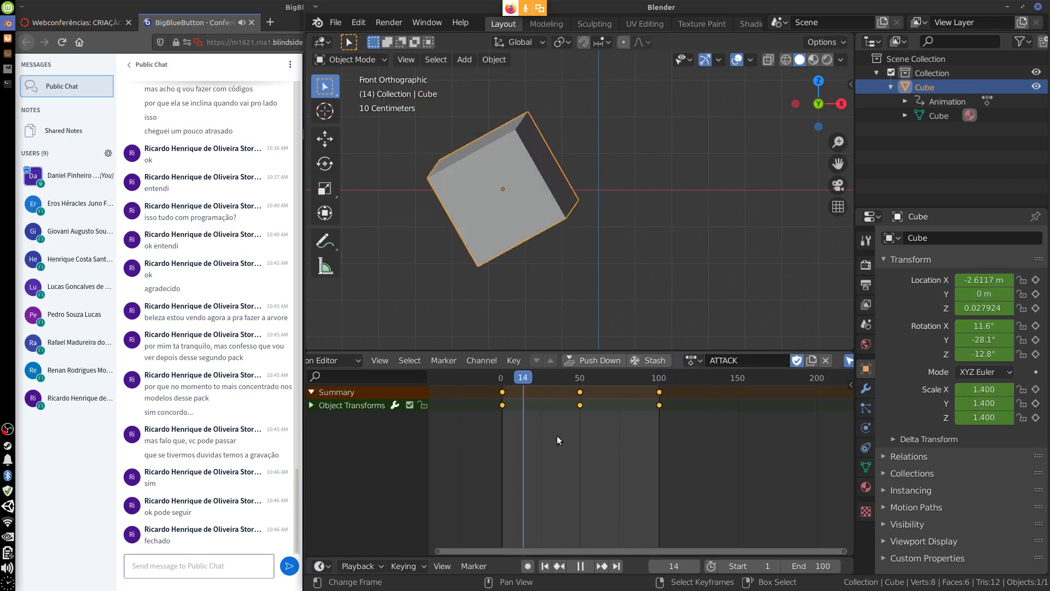
left_click_drag(535, 447, 505, 461)
key("space")
left_click(696, 361)
left_click(711, 395)
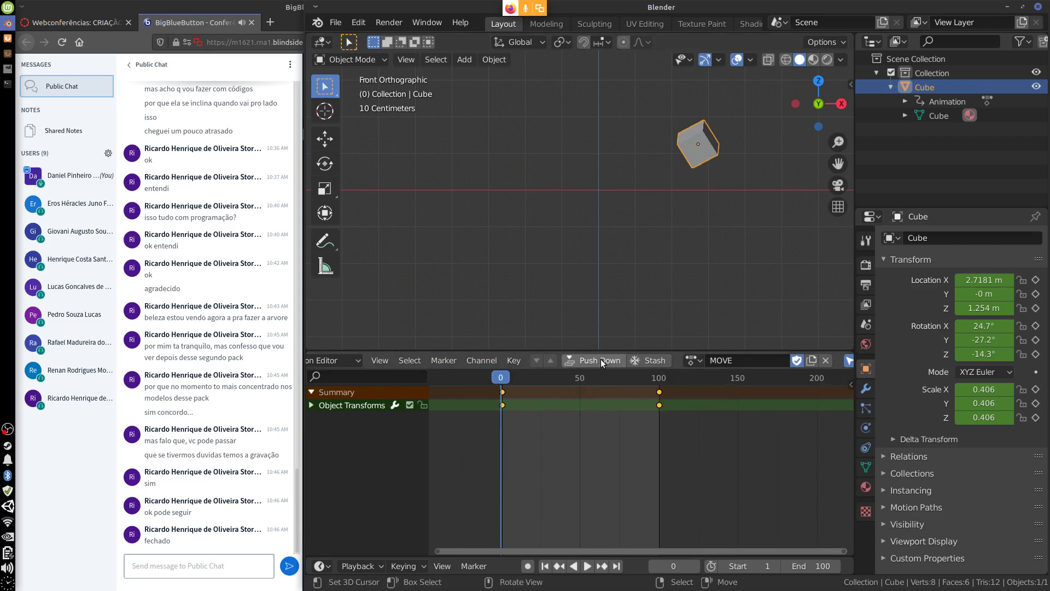
Step: Switch the animation area from the Action Editor to the Graph Editor and make the area slightly taller
scroll(602, 360, "up", 2)
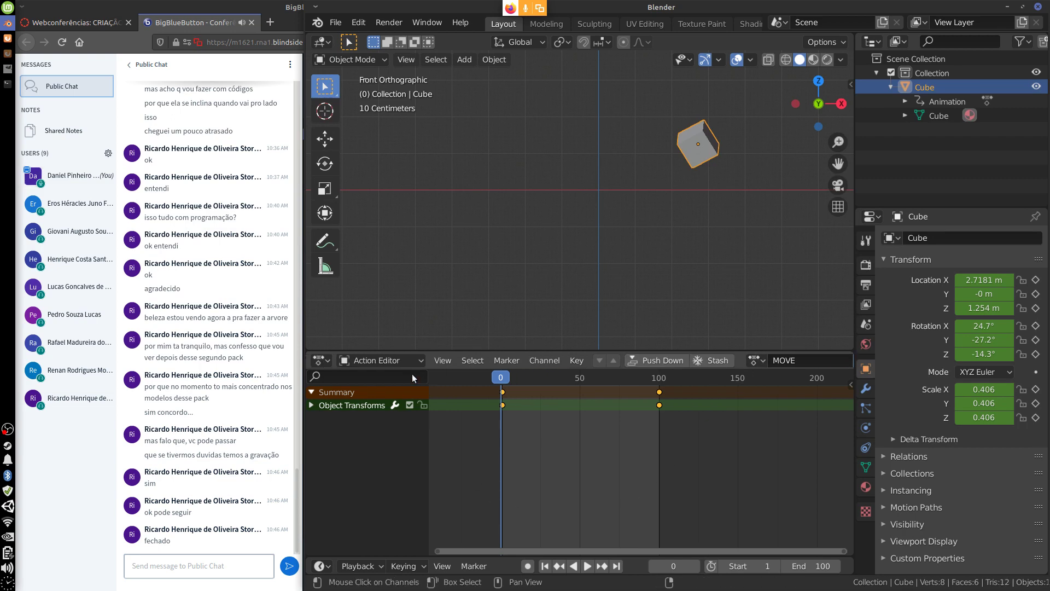
left_click(400, 357)
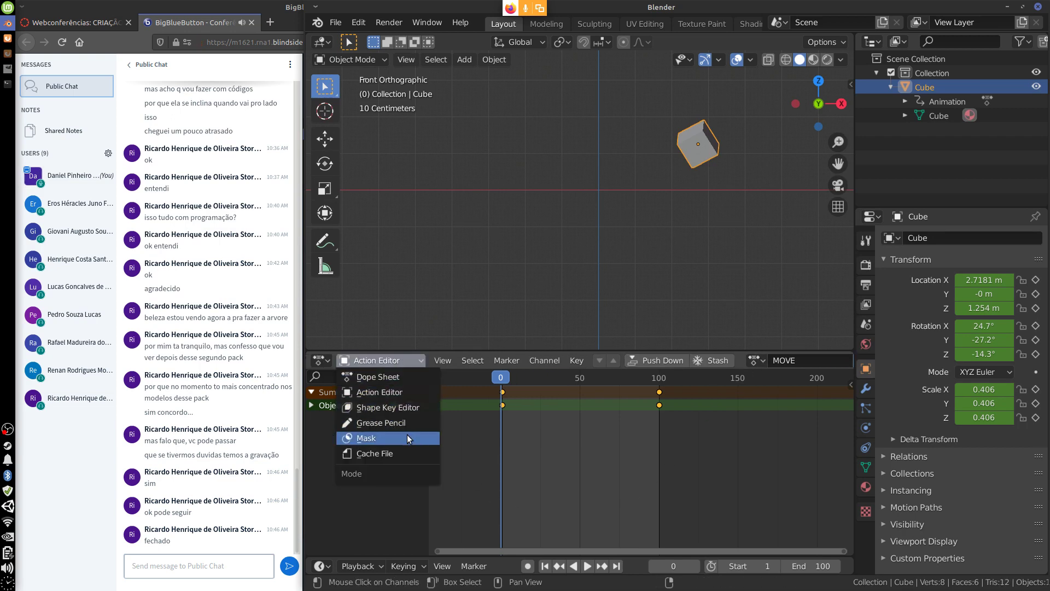
left_click(321, 360)
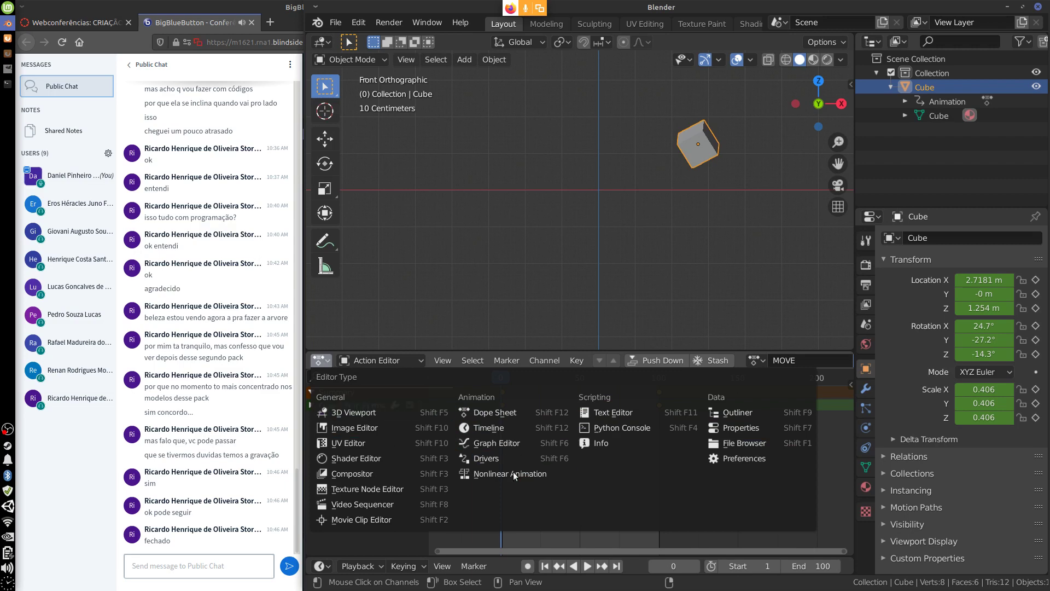
left_click(517, 443)
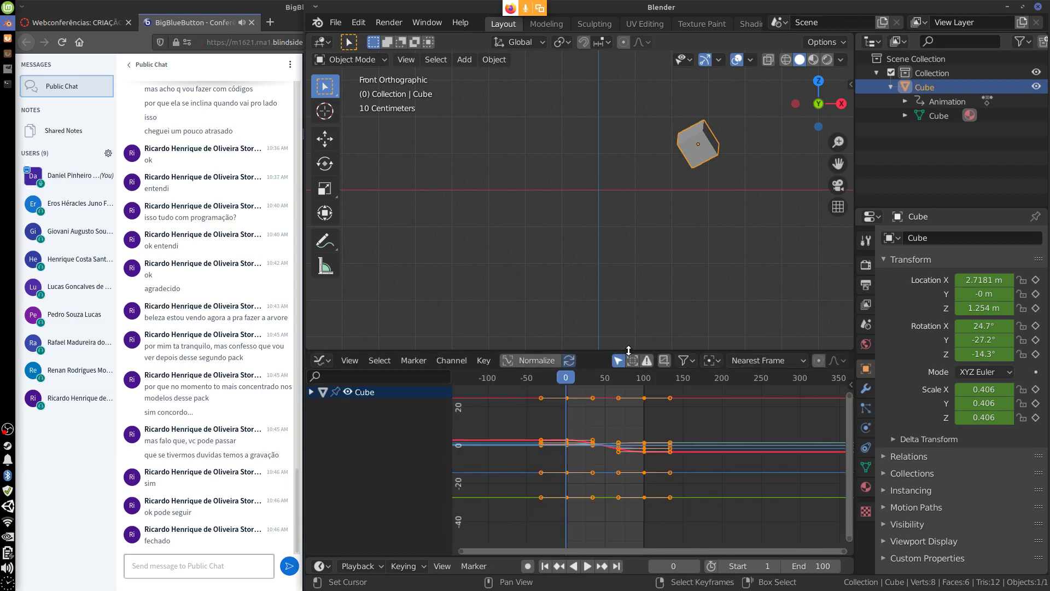
left_click_drag(606, 349, 605, 327)
left_click(645, 382)
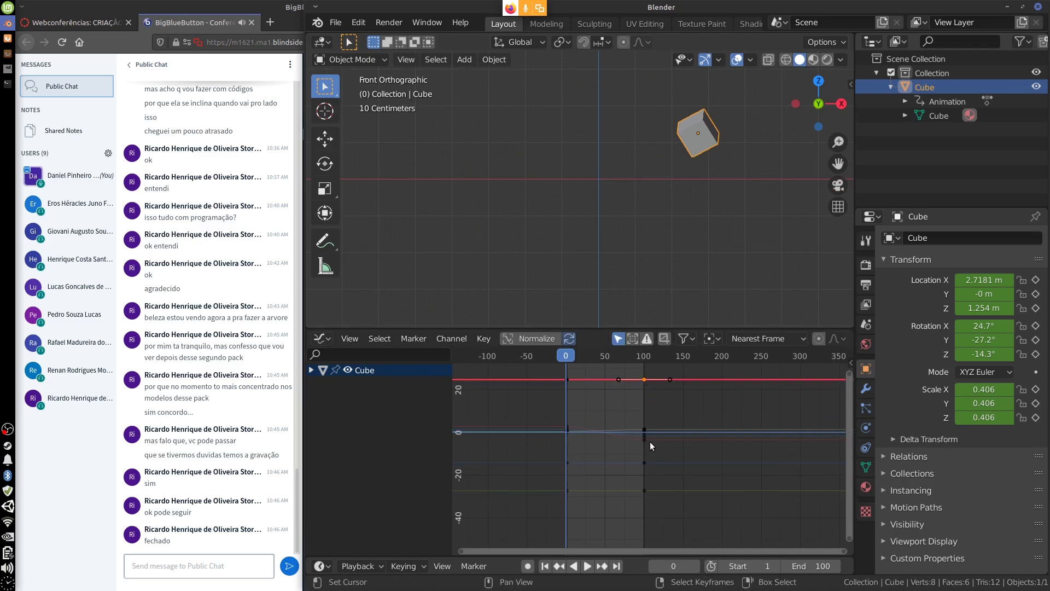
key("g")
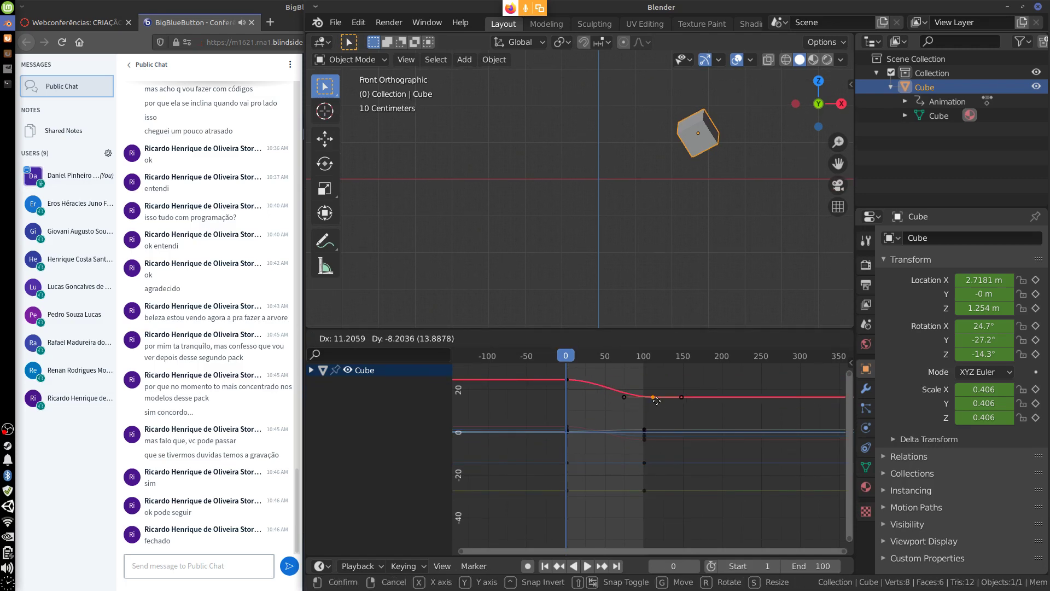
key("Escape")
Step: Expand the cube's MOVE action down to its individual transform channels and select location curves to identify them in the graph
left_click(311, 370)
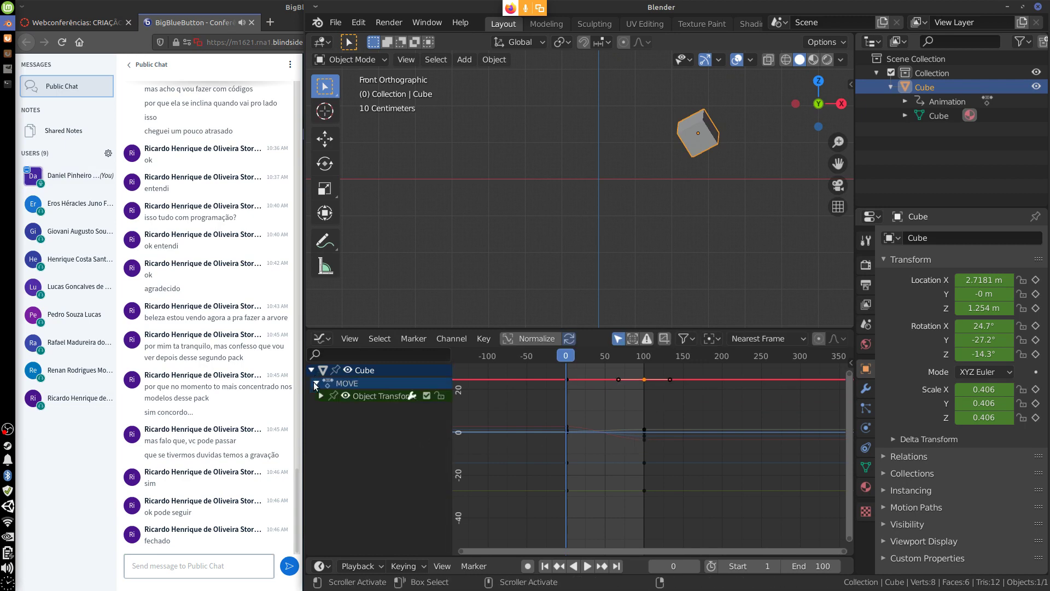
left_click(321, 396)
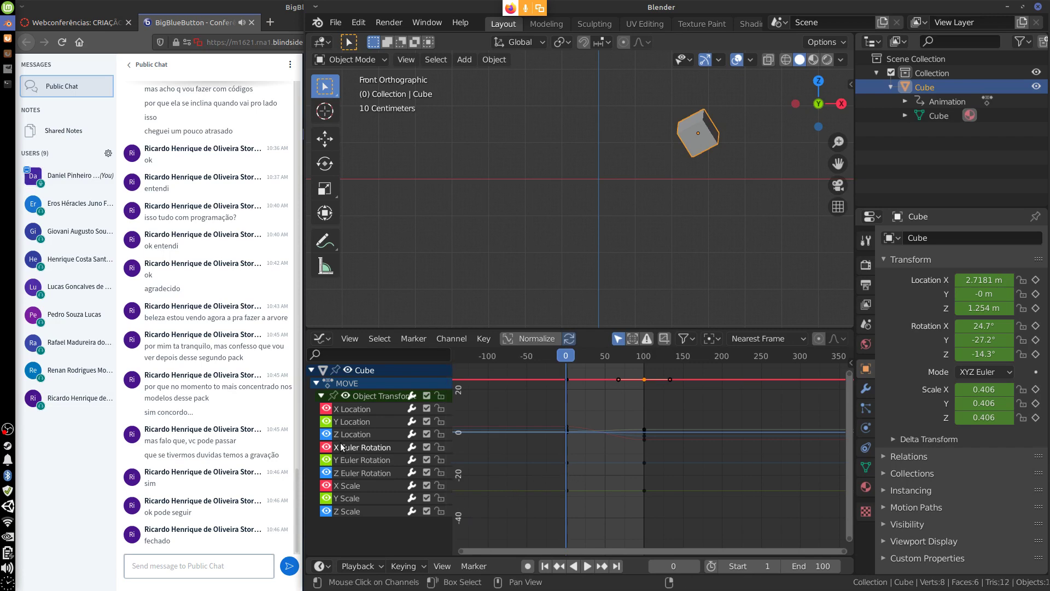
left_click(353, 434)
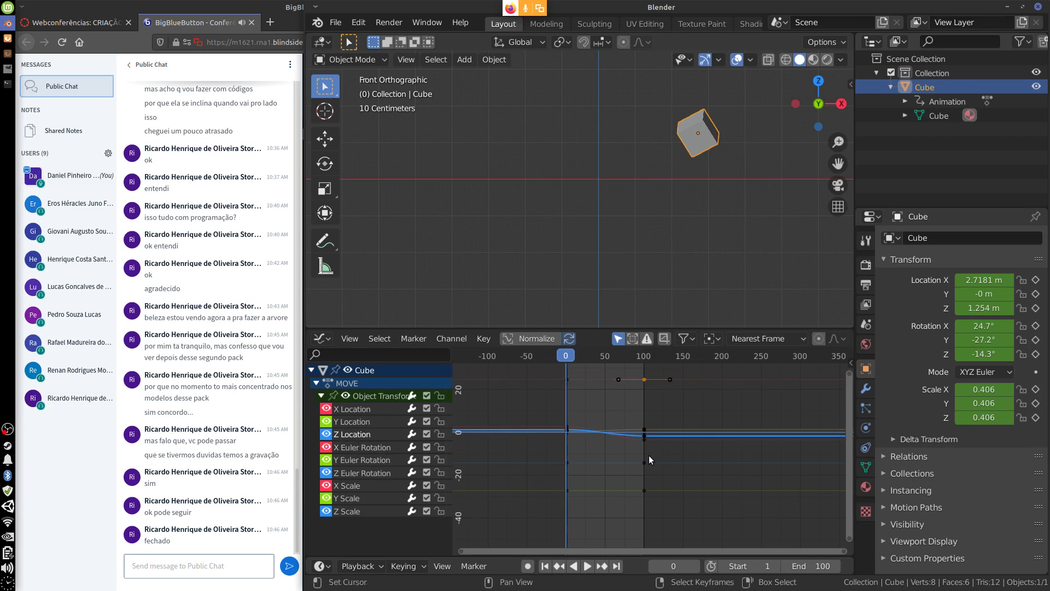
left_click(567, 430)
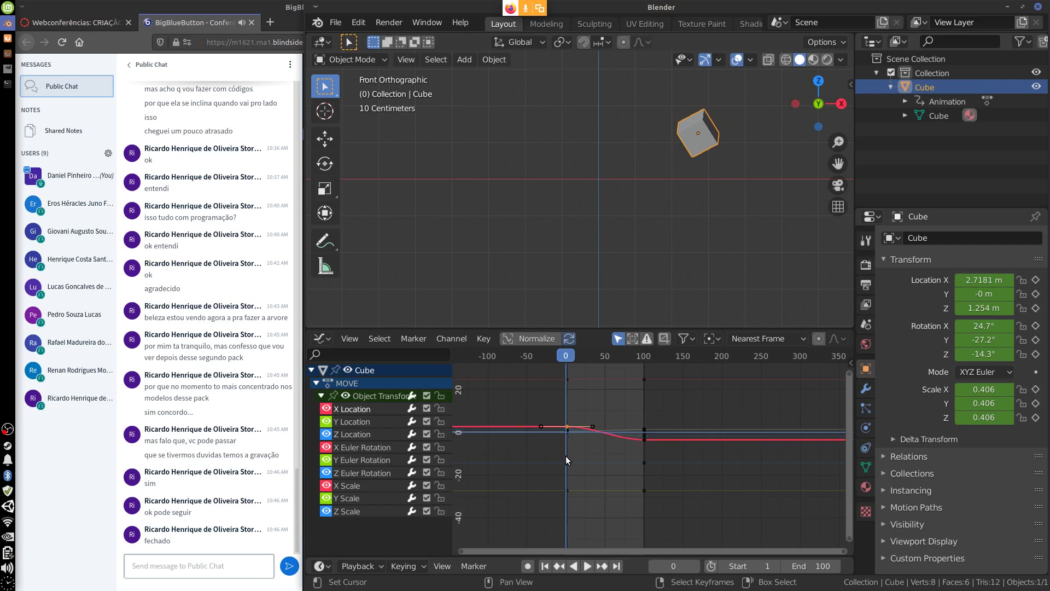
Step: Hide every transform curve of the MOVE action except Z Location
left_click(326, 409)
left_click(326, 421)
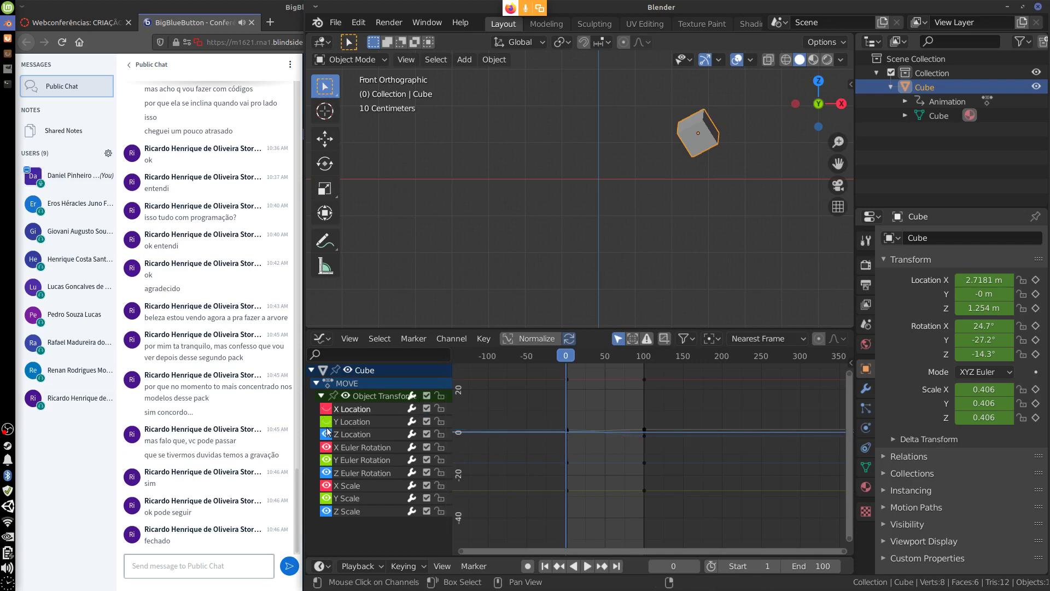
left_click(326, 460)
left_click(326, 486)
left_click(326, 498)
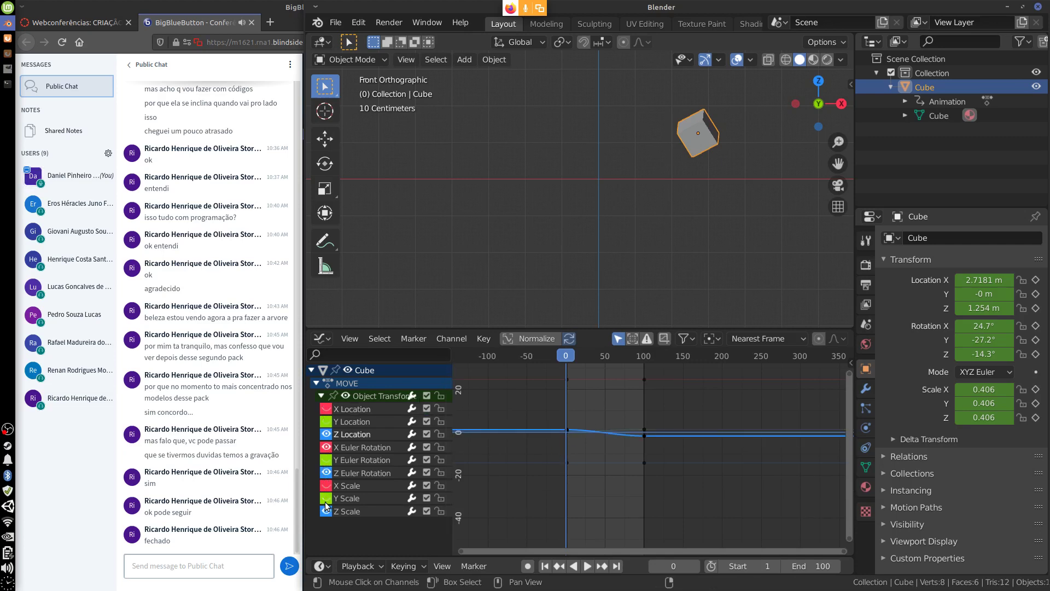
left_click(326, 514)
left_click(326, 511)
left_click(326, 473)
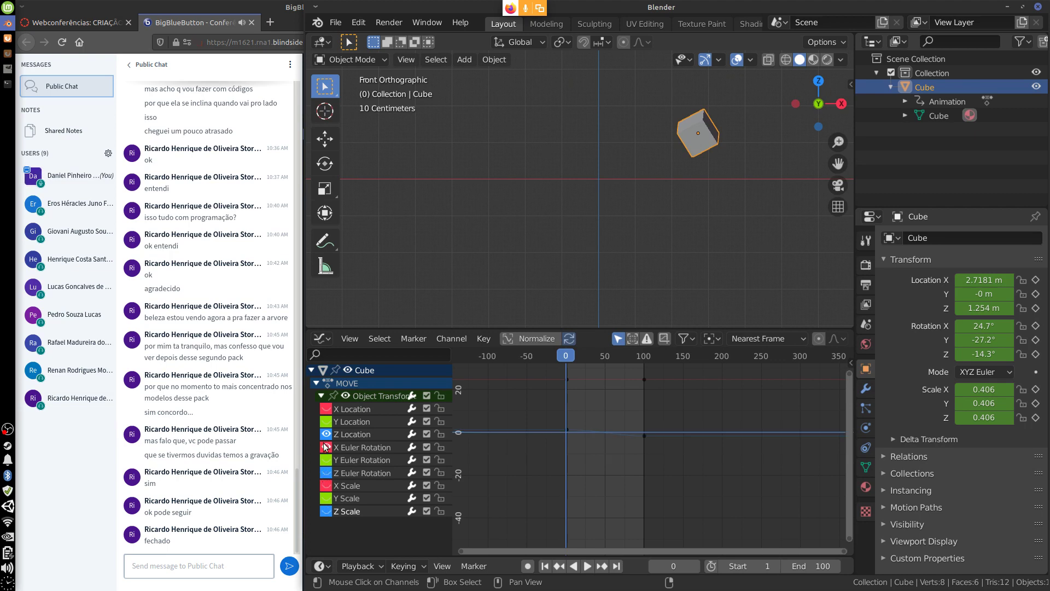
left_click(327, 447)
left_click(326, 434)
left_click(327, 434)
Step: Reshape the Z Location curve by pulling the first keyframe's outgoing handle upward and the frame 100 keyframe's incoming handle downward
left_click(568, 431)
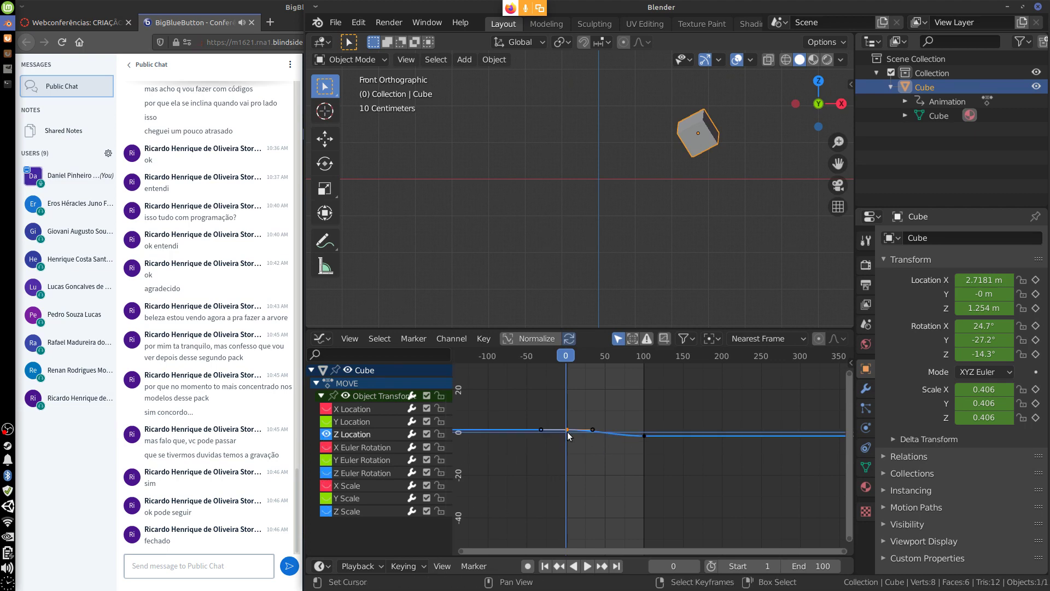
left_click(645, 437, "shift")
scroll(643, 462, "up", 5)
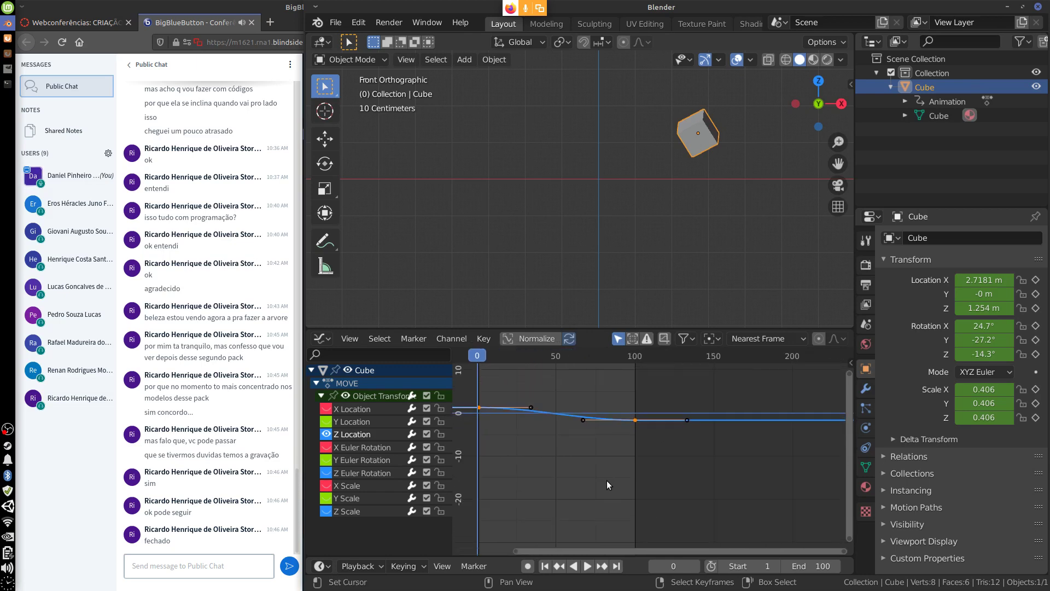
middle_click_drag(599, 479, 710, 544)
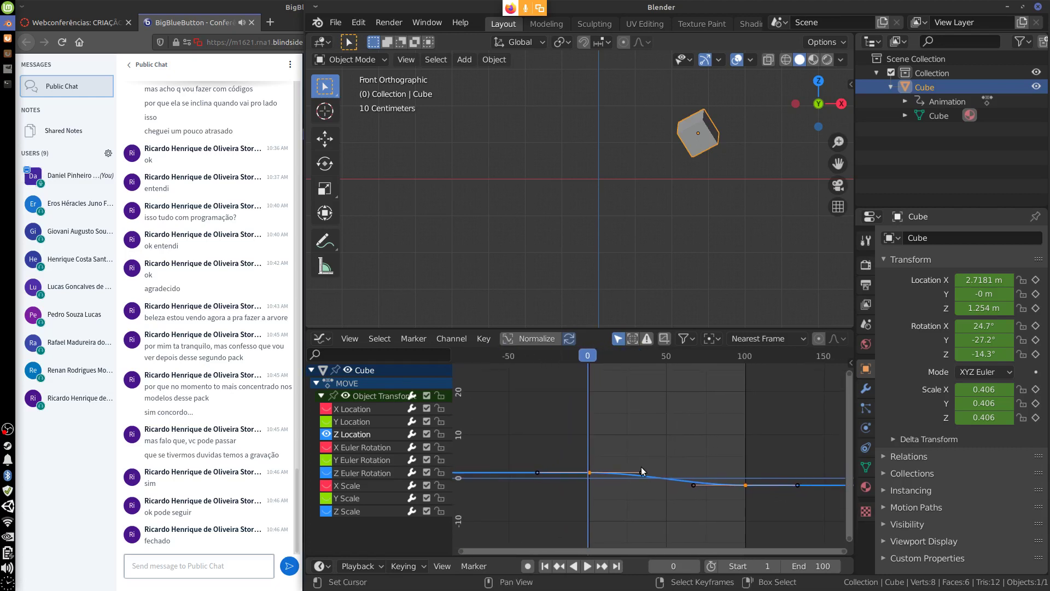
left_click_drag(642, 471, 681, 380)
left_click(744, 487)
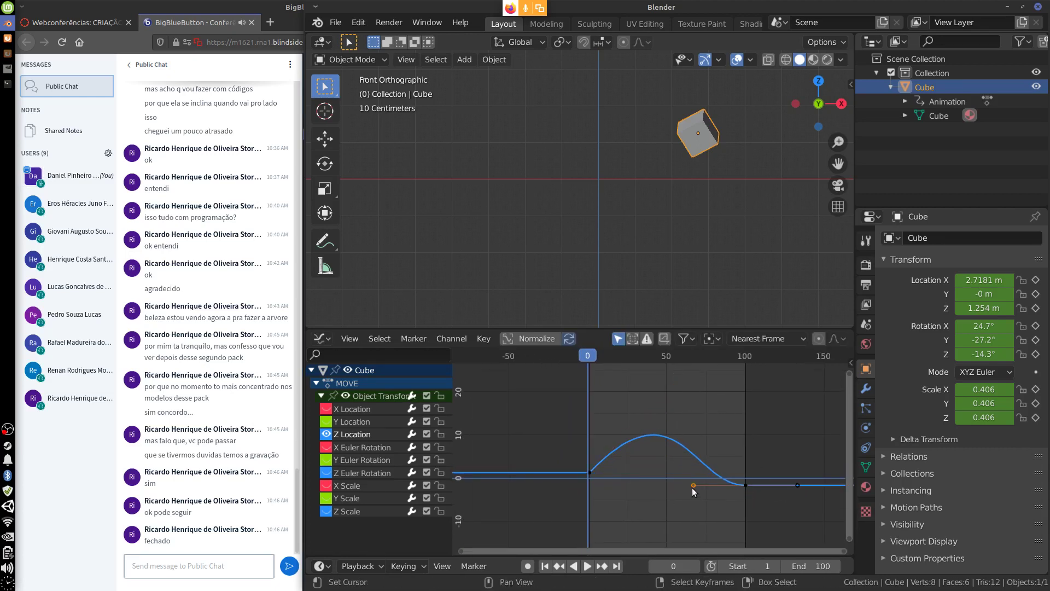
left_click_drag(693, 486, 639, 572)
Step: Rotate and scale the handles of the Z Location keyframe at frame 100 to adjust the curve's dip
middle_click_drag(763, 505, 734, 455)
key("r")
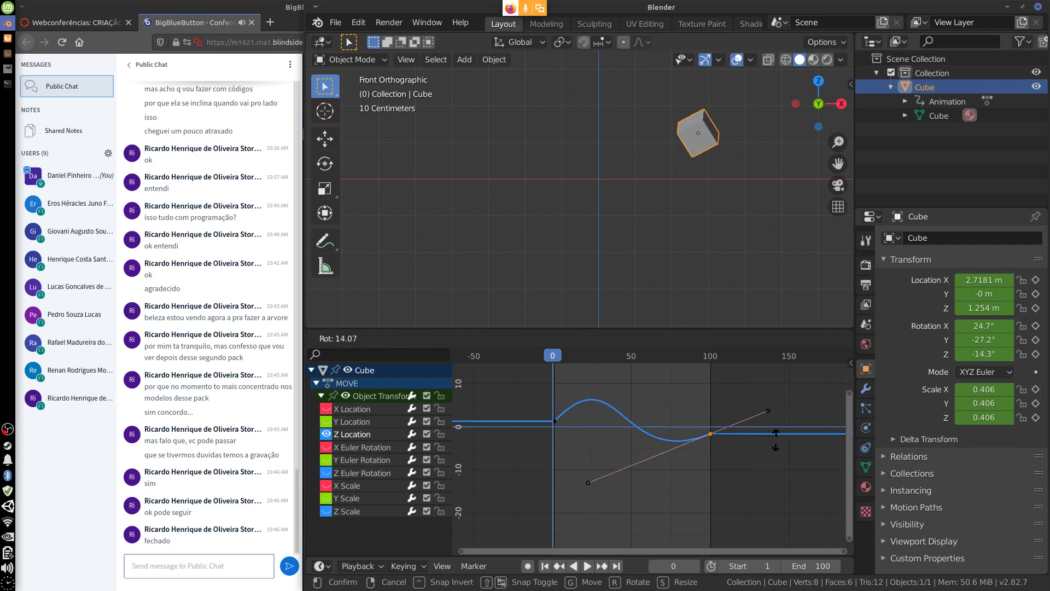
left_click(766, 428)
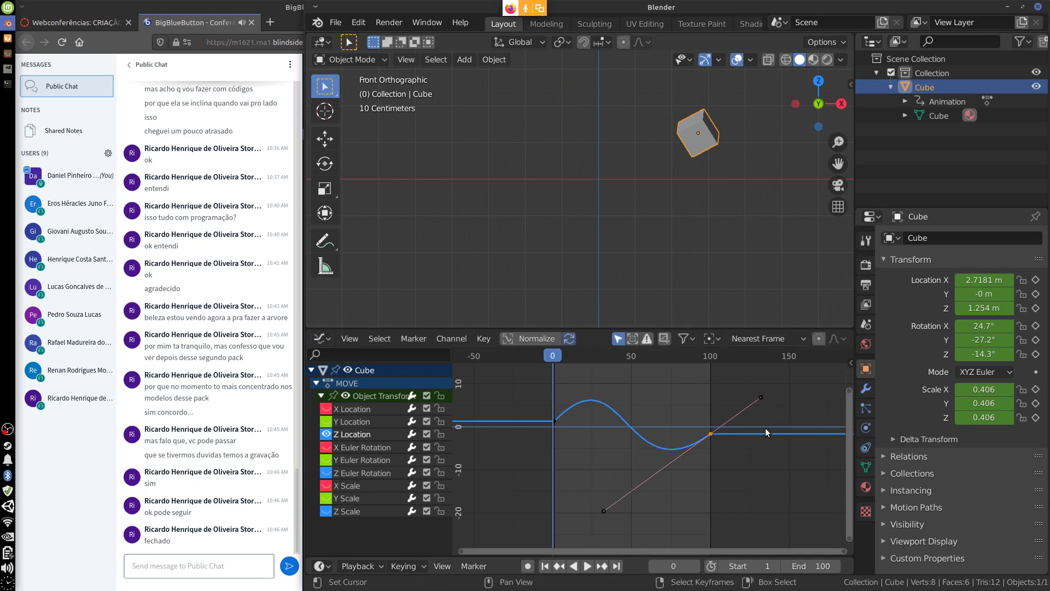
right_click(655, 480)
right_click(713, 437)
key("r")
right_click(766, 412)
key("s")
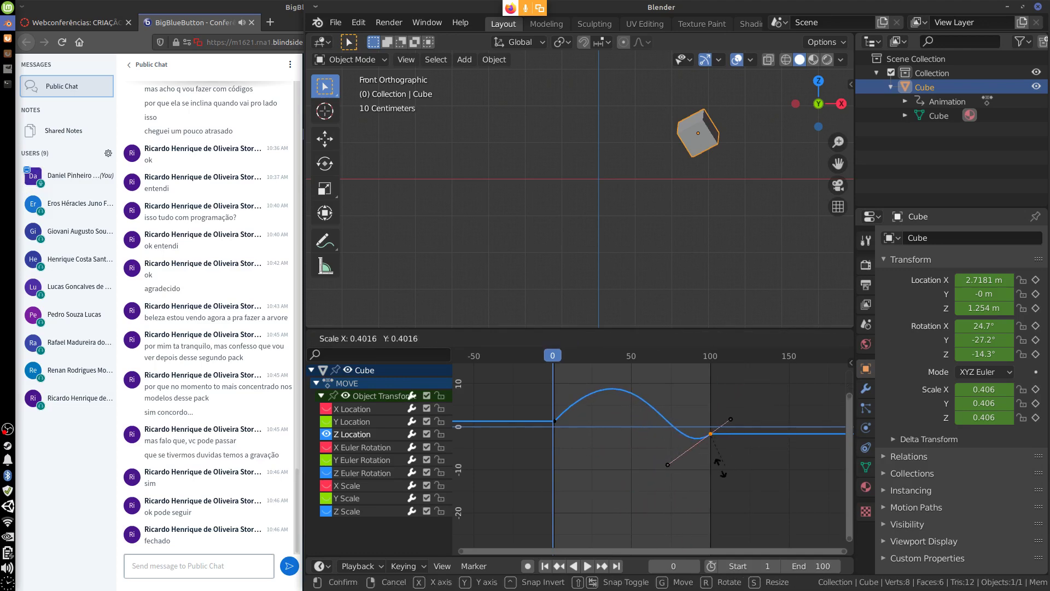
left_click(675, 504)
Step: Rotate the handles of the Z Location keyframe at frame 0 to adjust the curve's opening rise
left_click(559, 419)
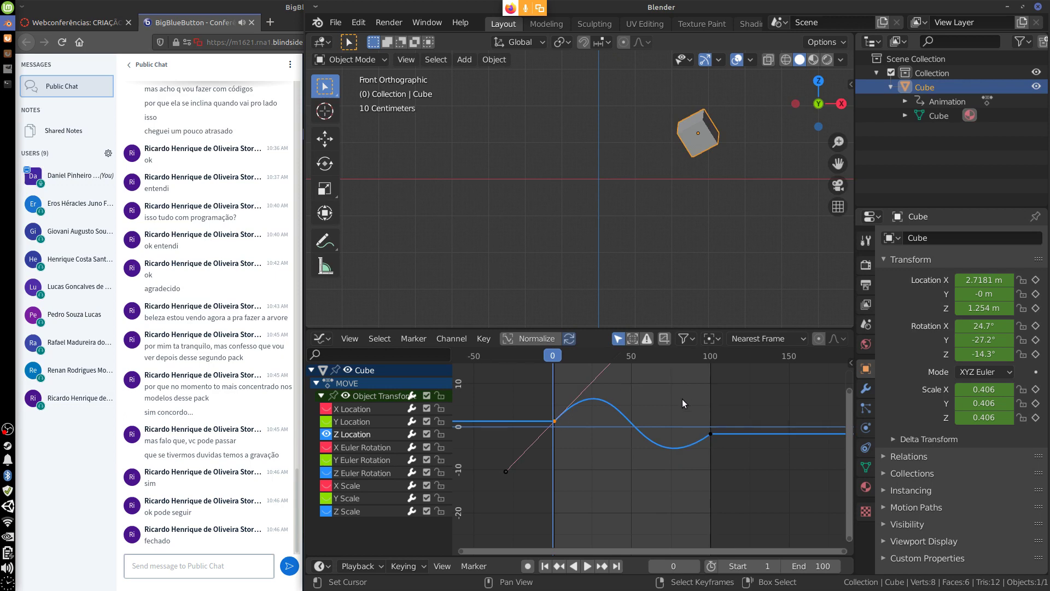
key("r")
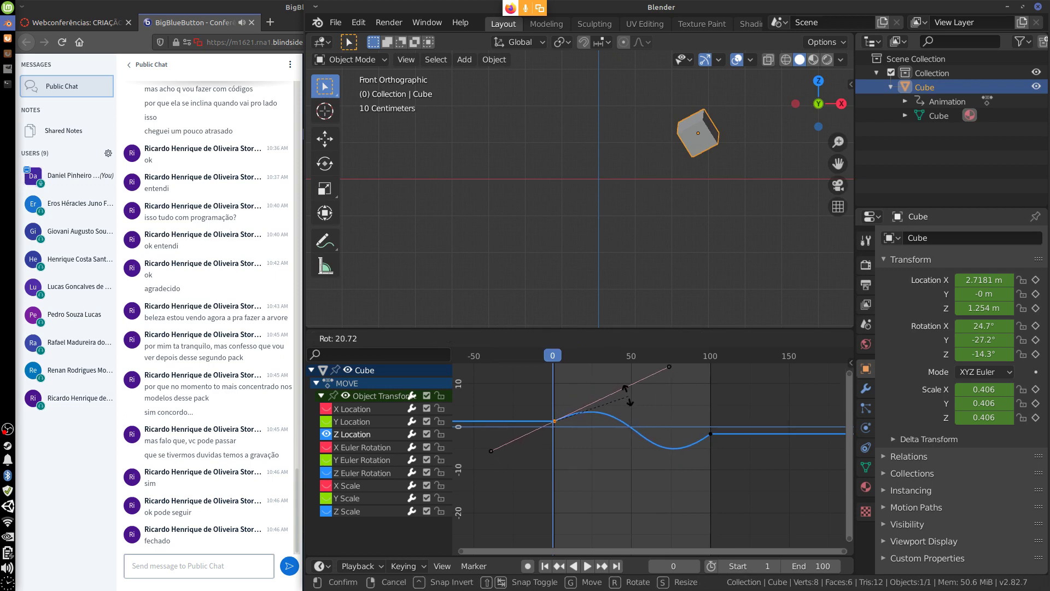
left_click(557, 371)
Step: Play and scrub the MOVE action repeatedly from the start to examine how the cube follows the reshaped Z Location curve
key("space")
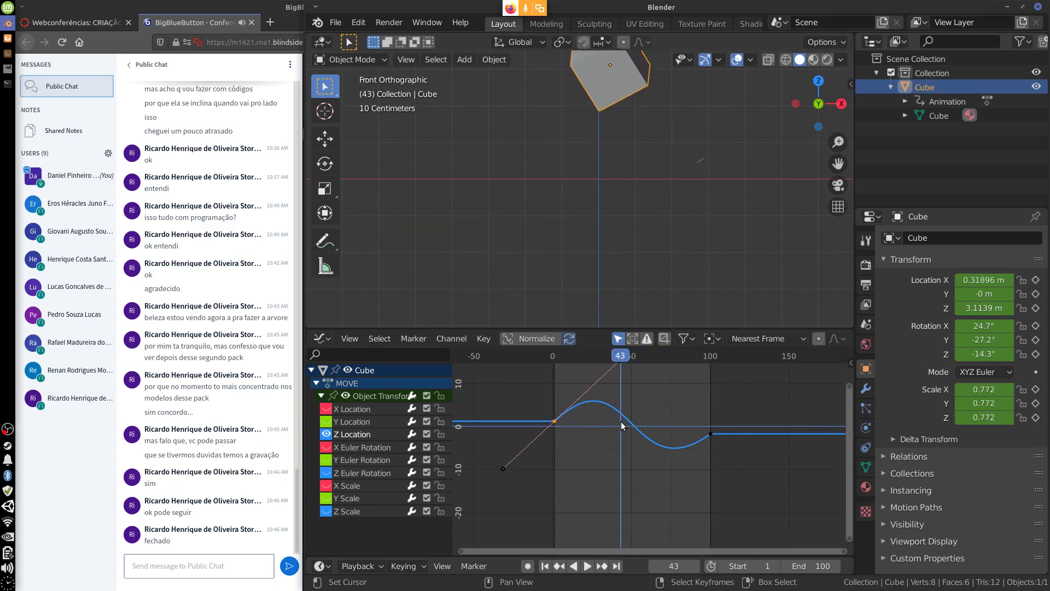
key("space")
scroll(672, 263, "down", 8)
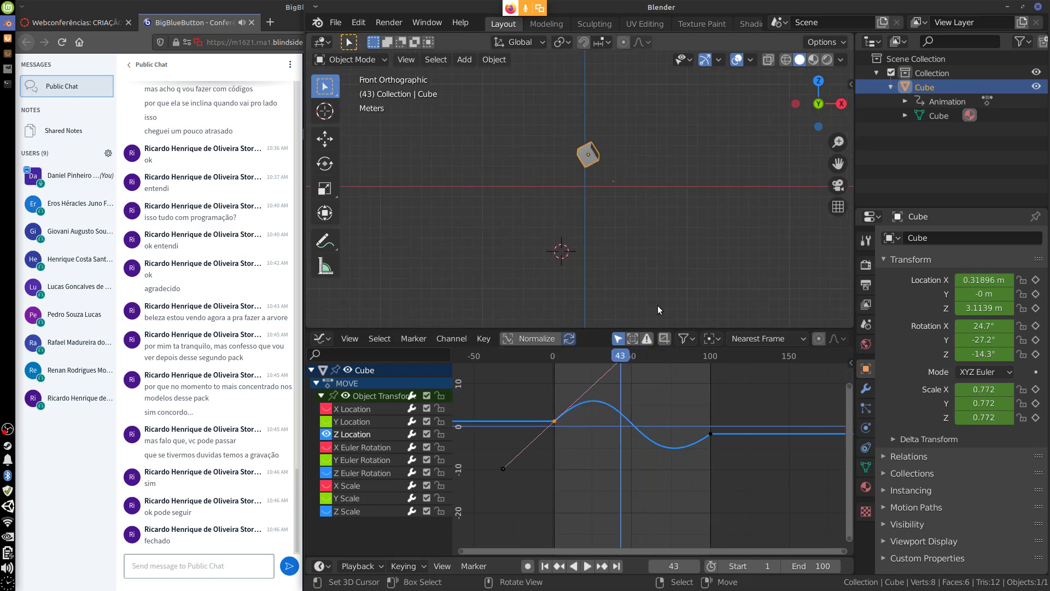
left_click(553, 383)
key("space")
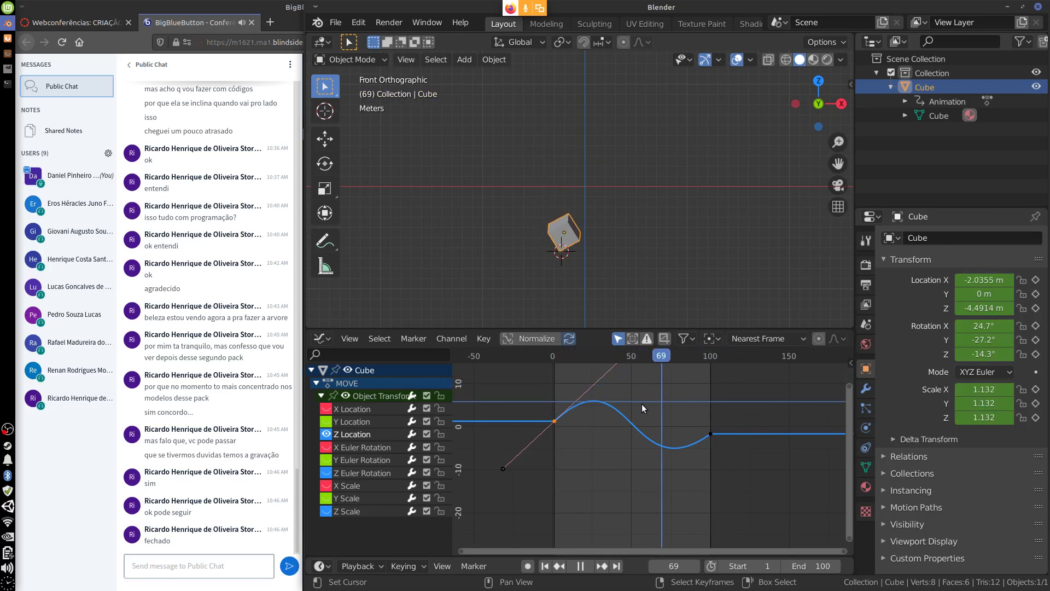
left_click(690, 408)
left_click(554, 424)
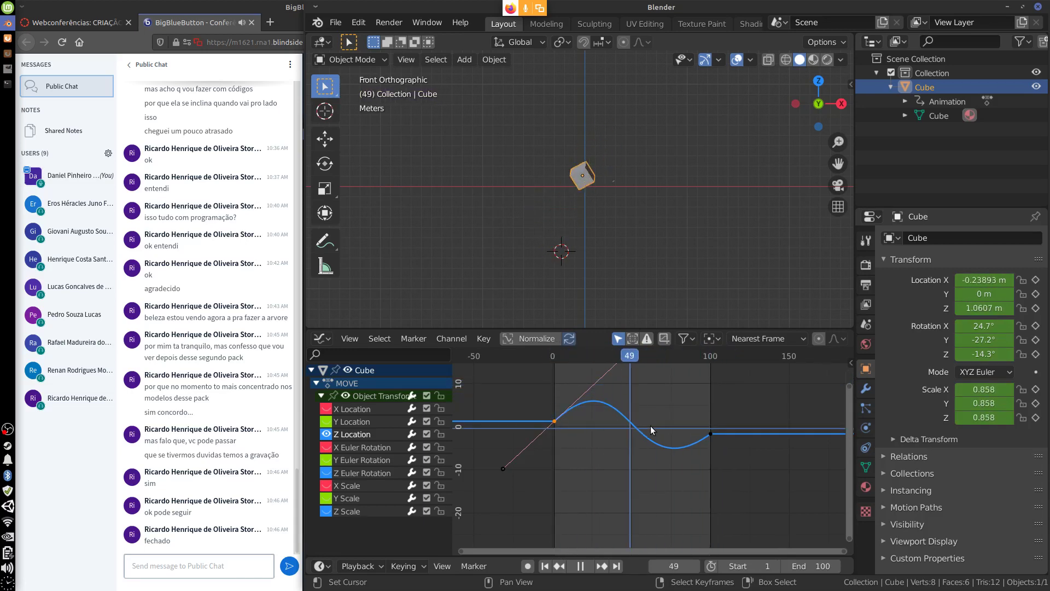
left_click(555, 425)
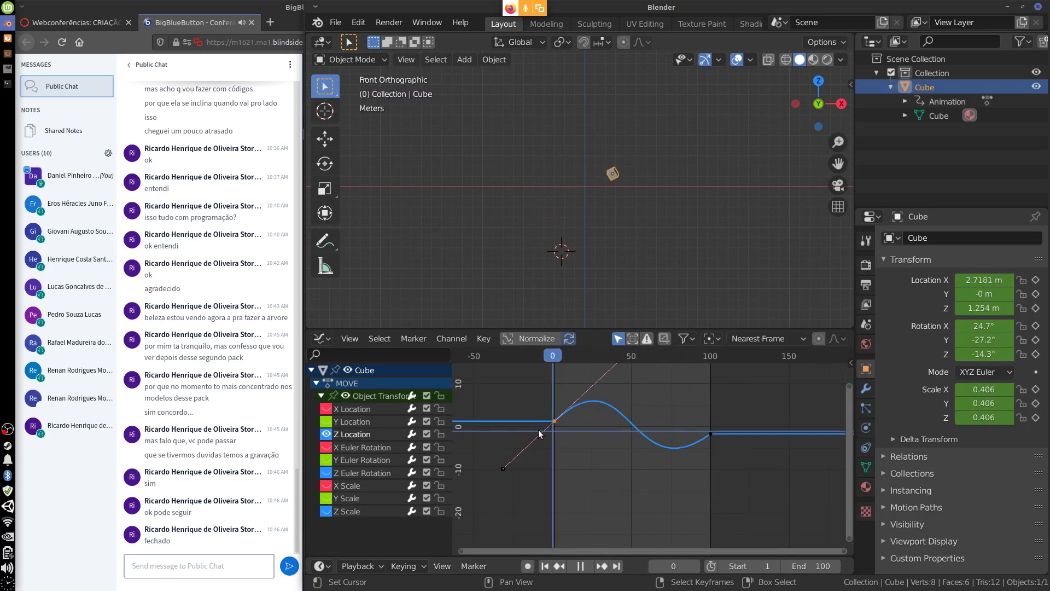
left_click(585, 436)
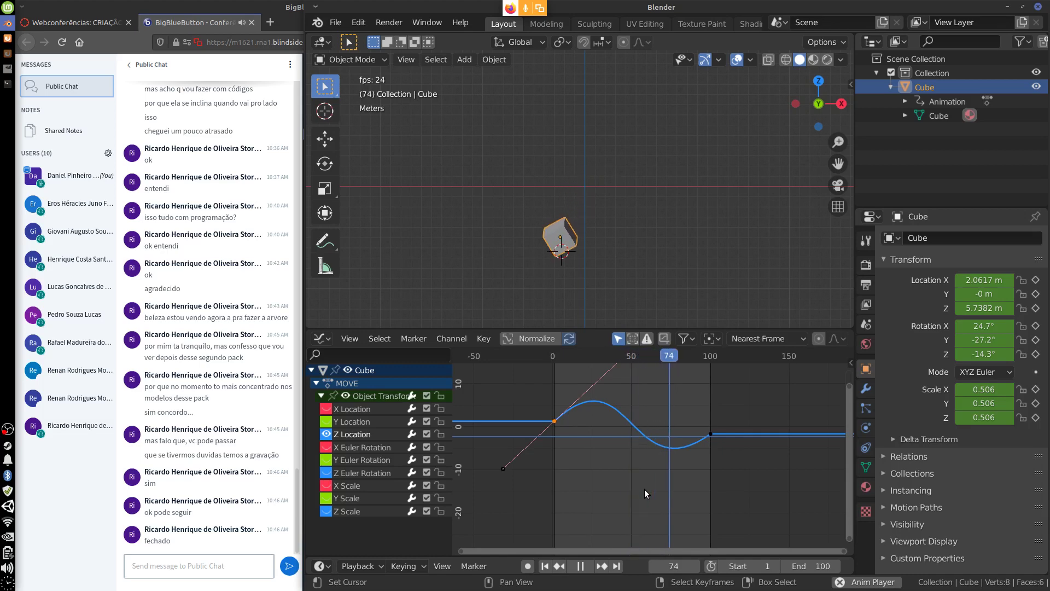
key("Escape")
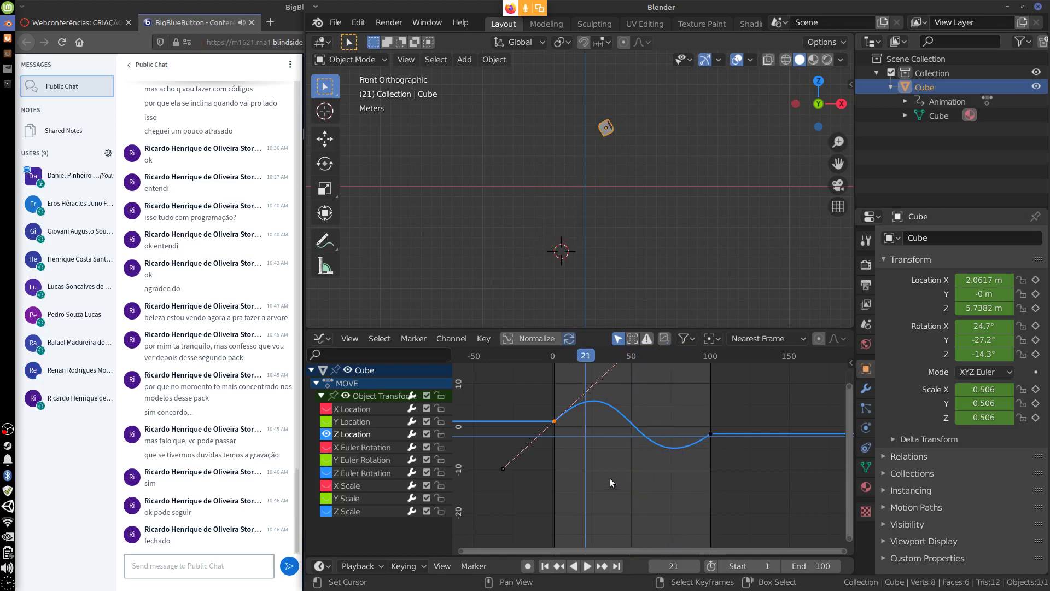
left_click_drag(548, 427, 626, 421, "alt")
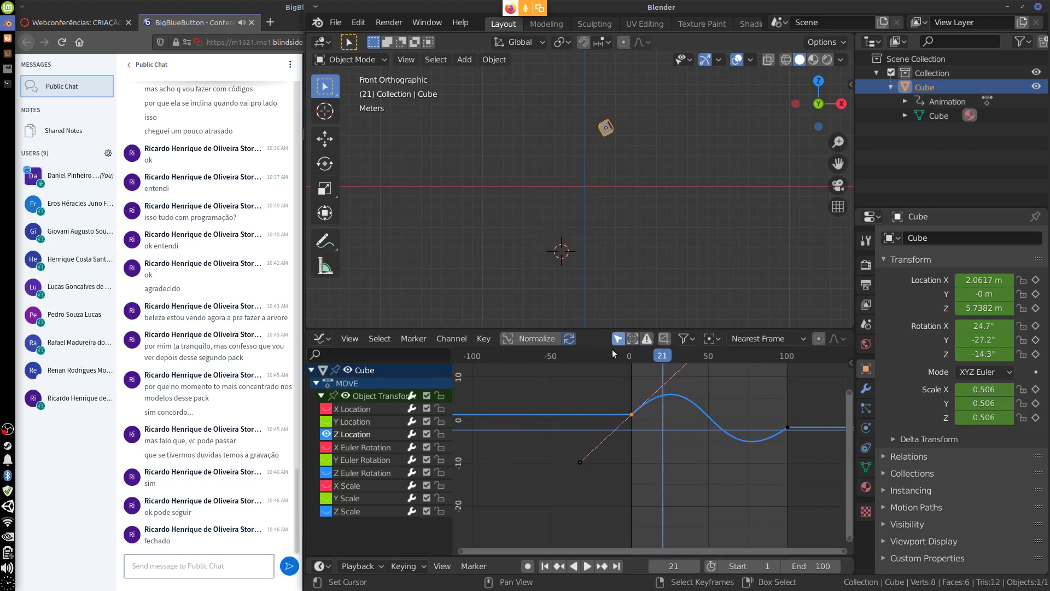
left_click_drag(711, 478, 651, 500, "alt")
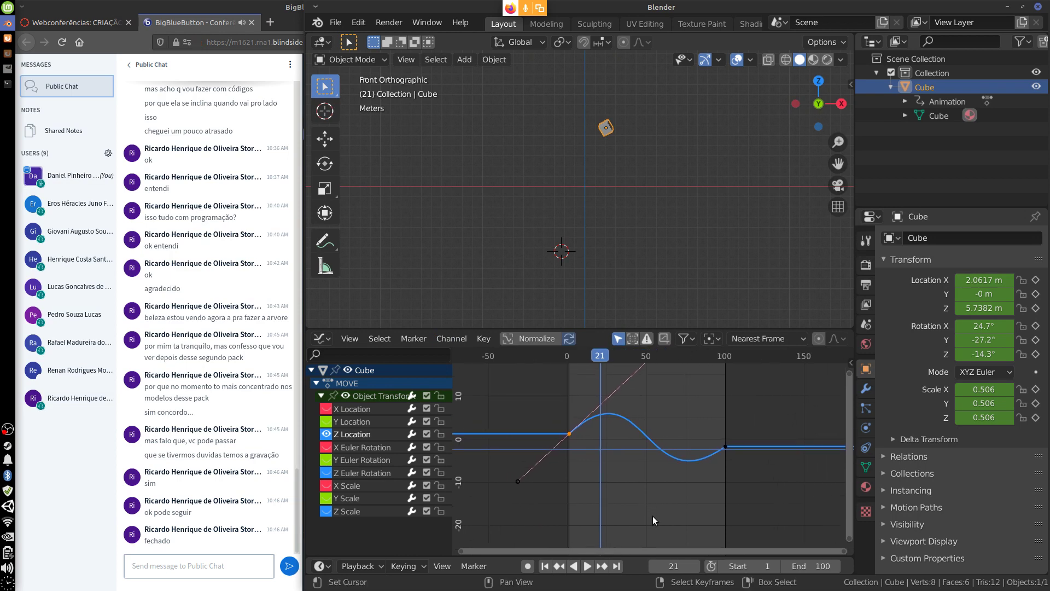
right_click(7, 429)
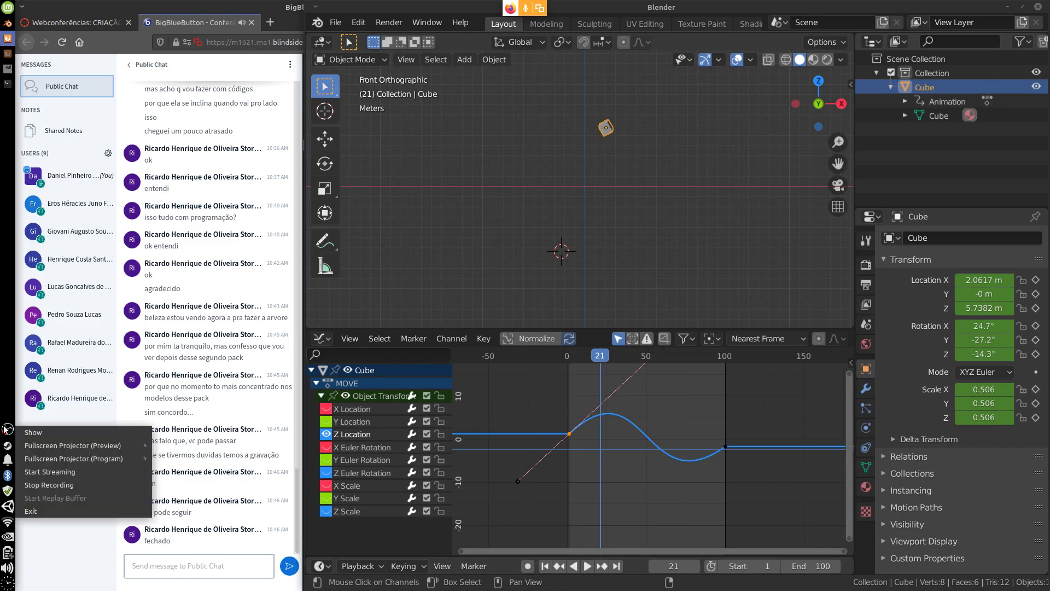